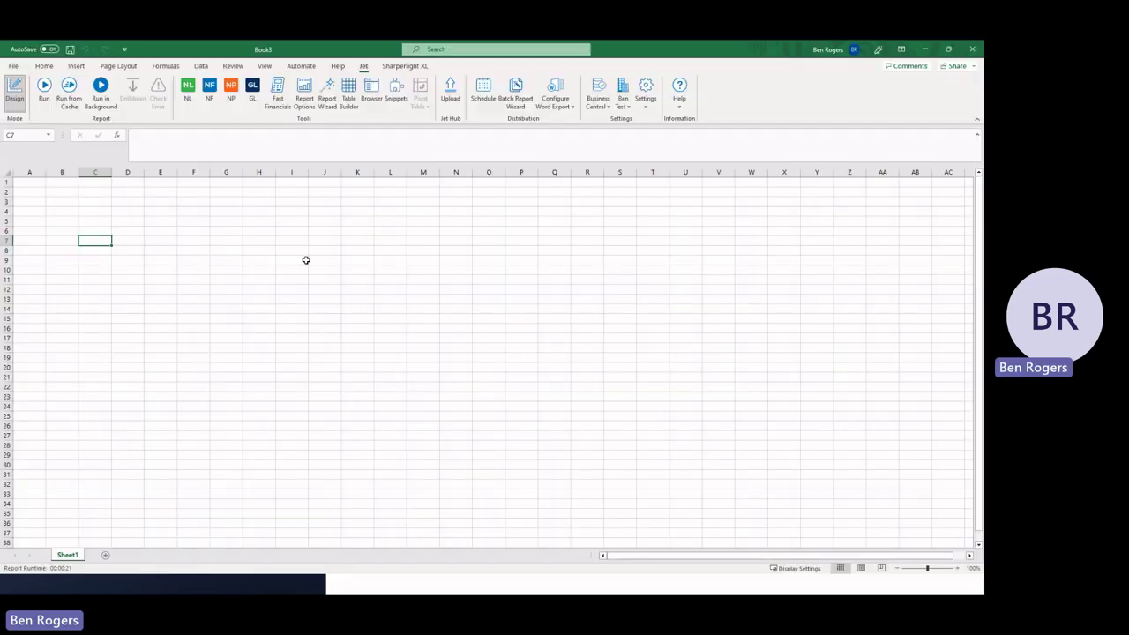
{"action": "key", "text": "Right"}
{"action": "key", "text": "Right"}
{"action": "key", "text": "Left"}
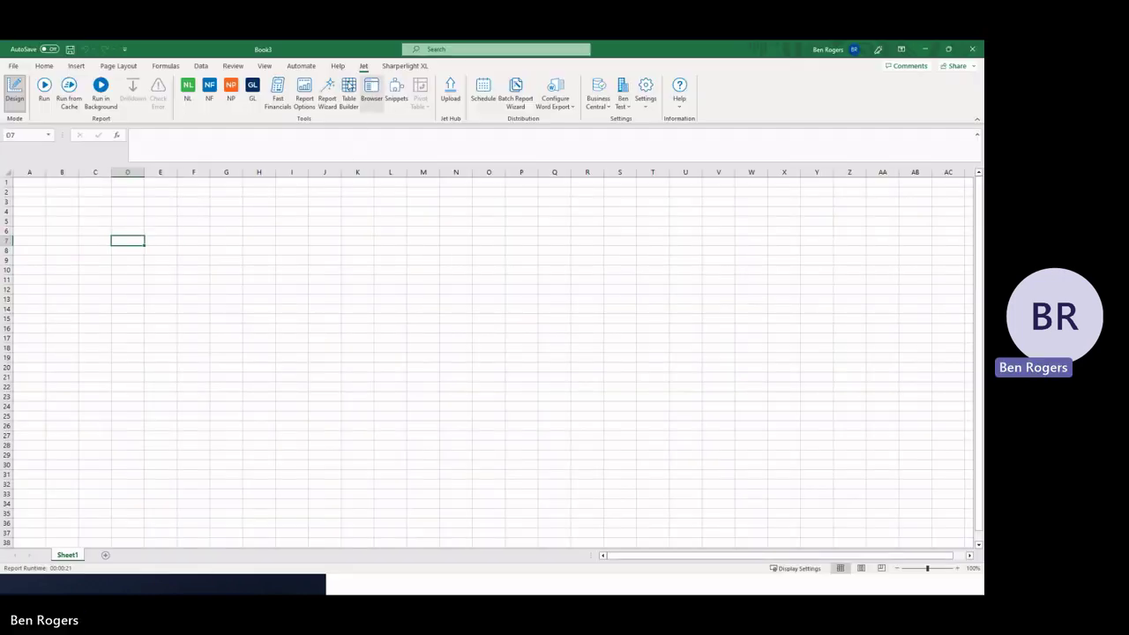
{"action": "left_click", "coordinate": [607, 107]}
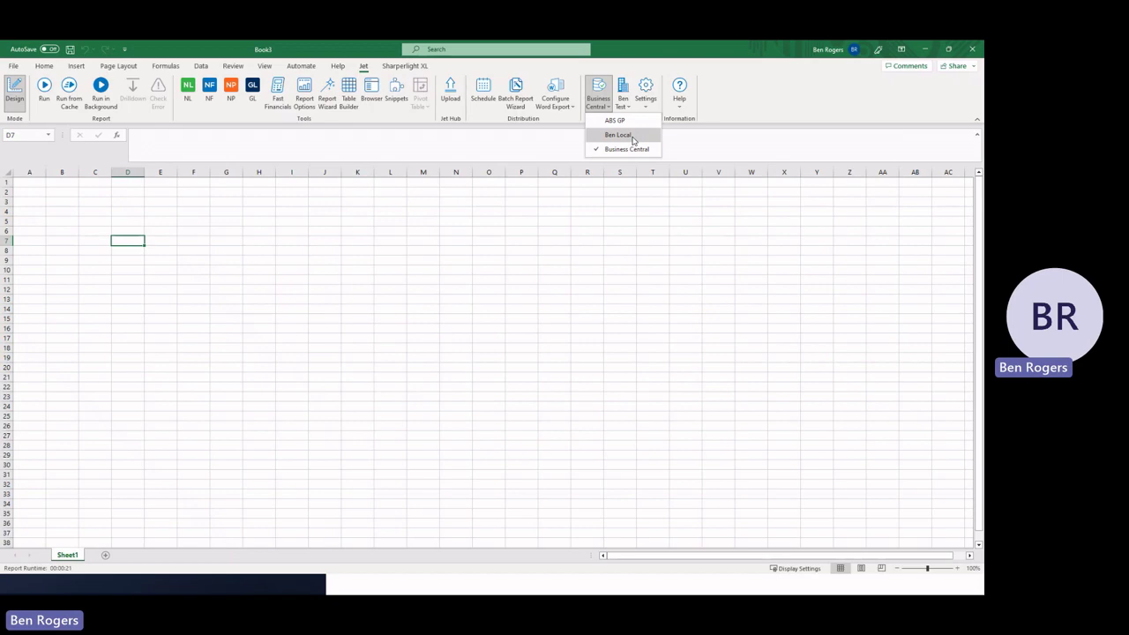
{"action": "left_click", "coordinate": [186, 209]}
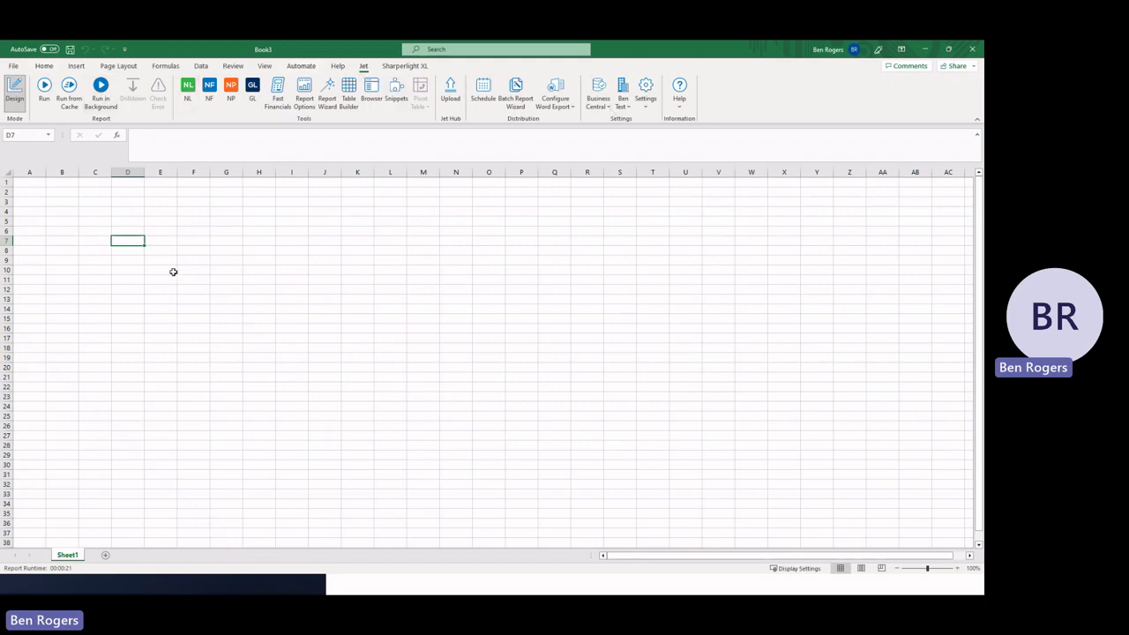
Step: Open the Jet Browser, look through the full list of tables and return to the favourite tables only
{"action": "left_click", "coordinate": [372, 98]}
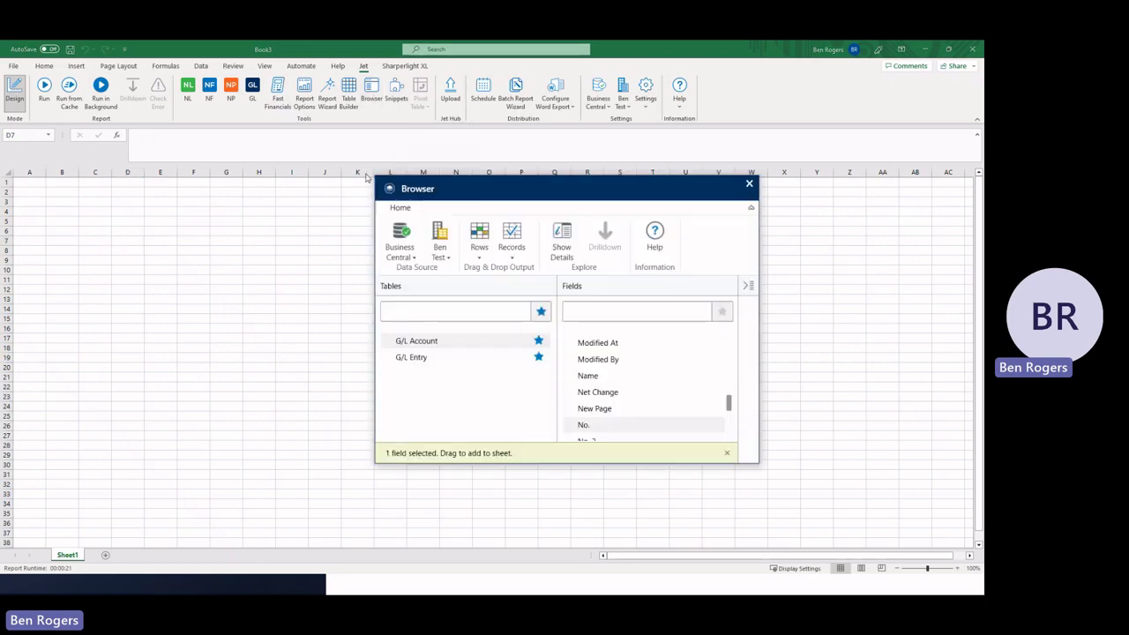
{"action": "left_click", "coordinate": [542, 312]}
{"action": "scroll", "coordinate": [461, 346], "scroll_direction": "down", "scroll_amount": 2}
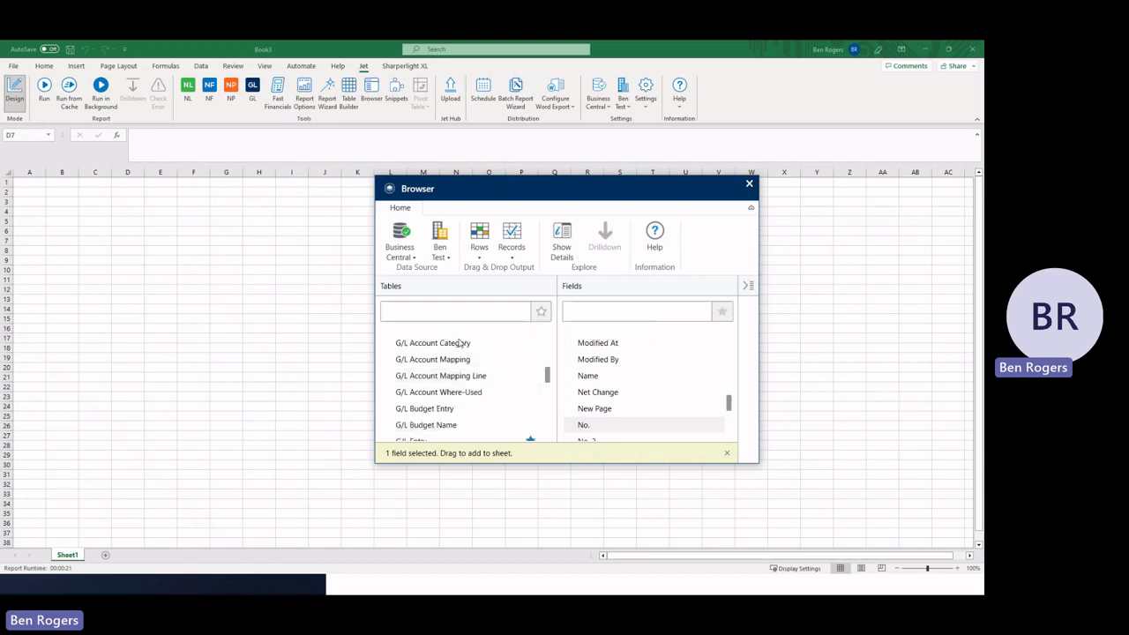
{"action": "scroll", "coordinate": [456, 391], "scroll_direction": "down", "scroll_amount": 3}
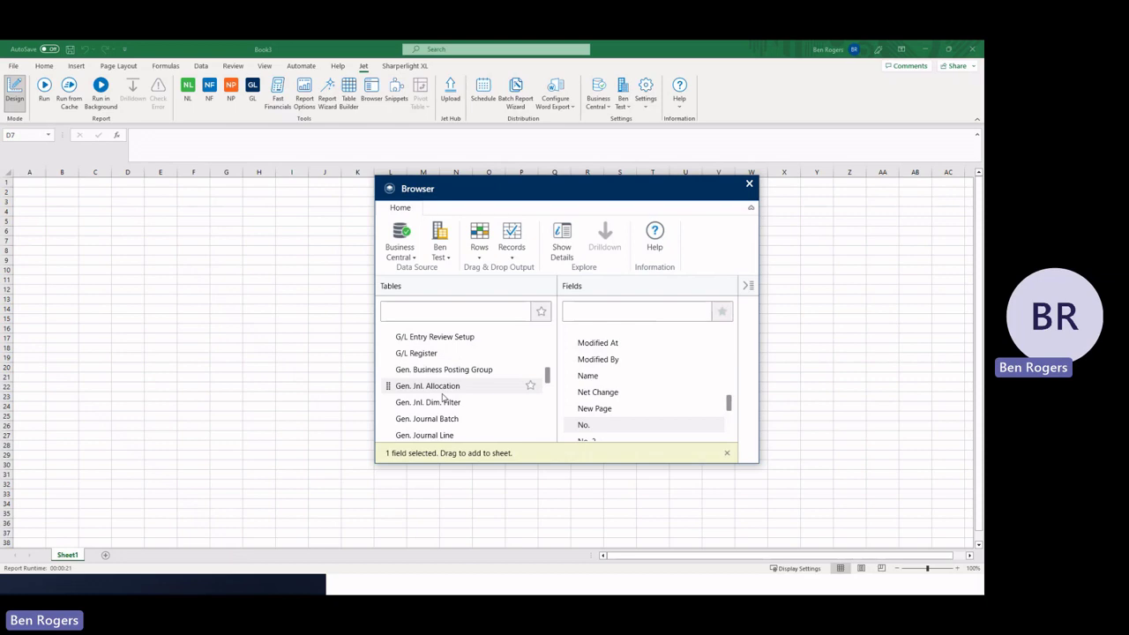
{"action": "scroll", "coordinate": [445, 398], "scroll_direction": "up", "scroll_amount": 2}
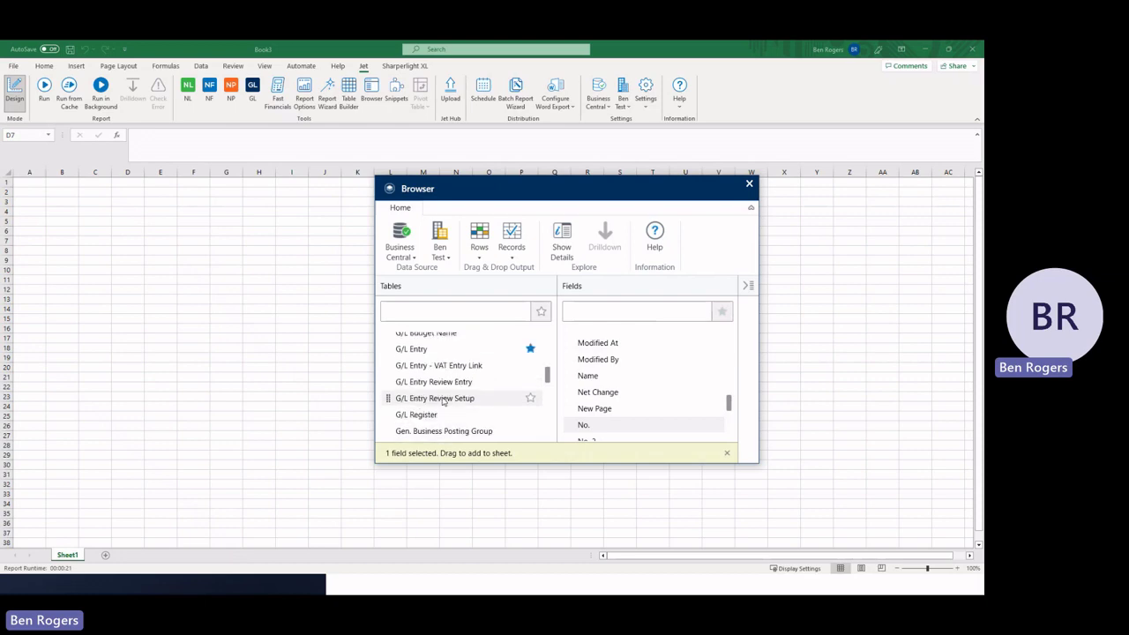
{"action": "left_click", "coordinate": [541, 314]}
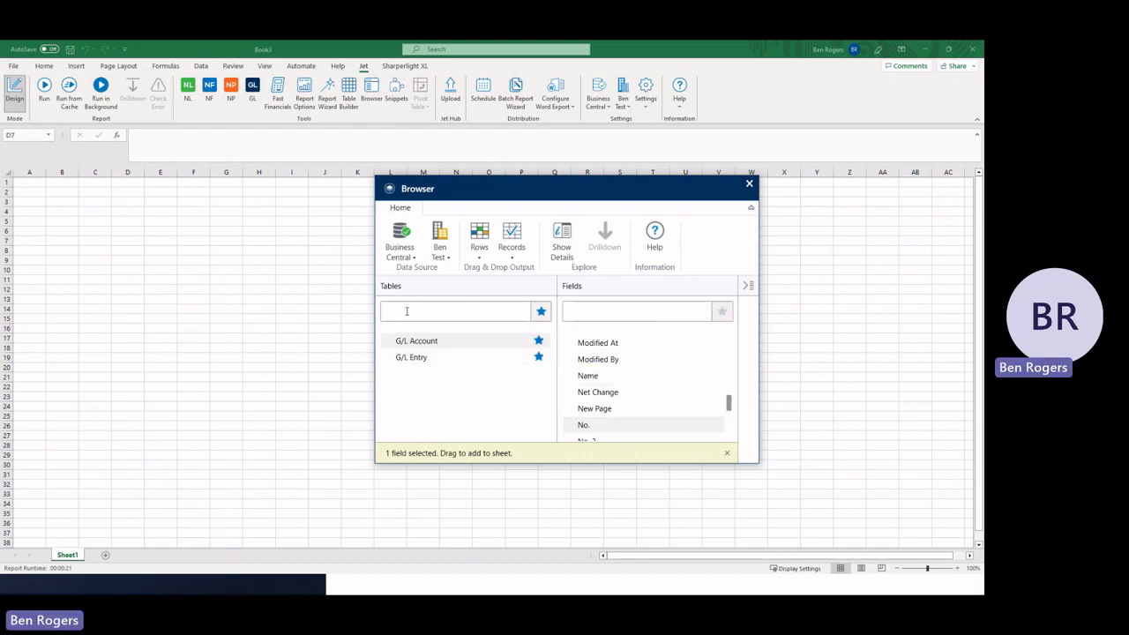
Step: Add the No. field of the G/L Account table to the sheet as a Rows output starting at C7
{"action": "left_click", "coordinate": [440, 342]}
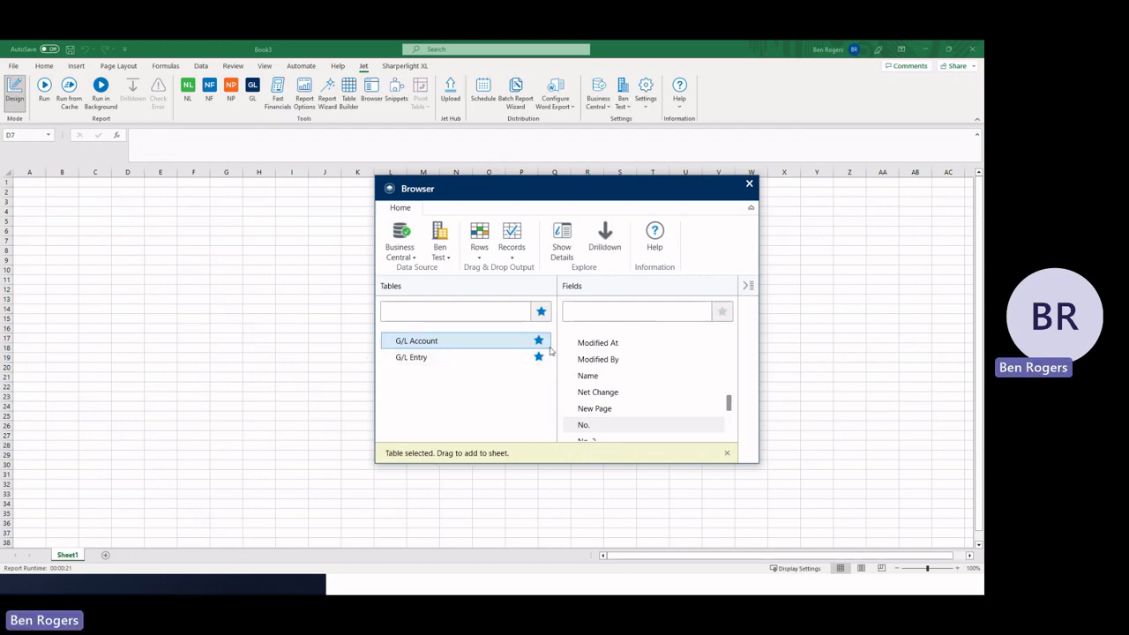
{"action": "scroll", "coordinate": [635, 347], "scroll_direction": "down", "scroll_amount": 3}
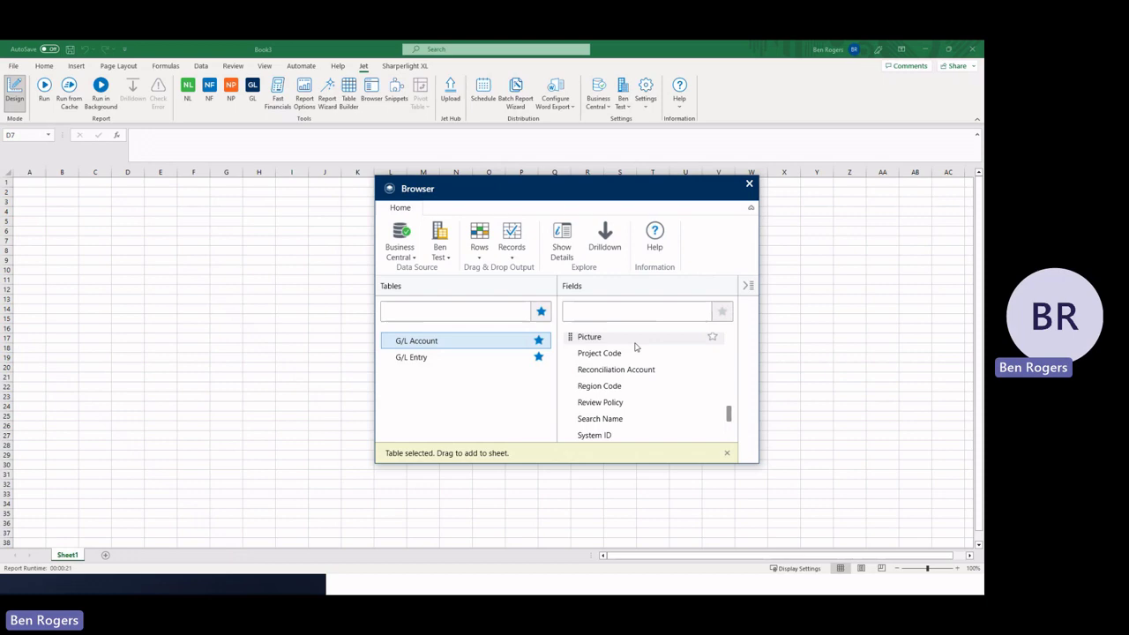
{"action": "scroll", "coordinate": [643, 402], "scroll_direction": "up", "scroll_amount": 1}
{"action": "scroll", "coordinate": [640, 399], "scroll_direction": "up", "scroll_amount": 2}
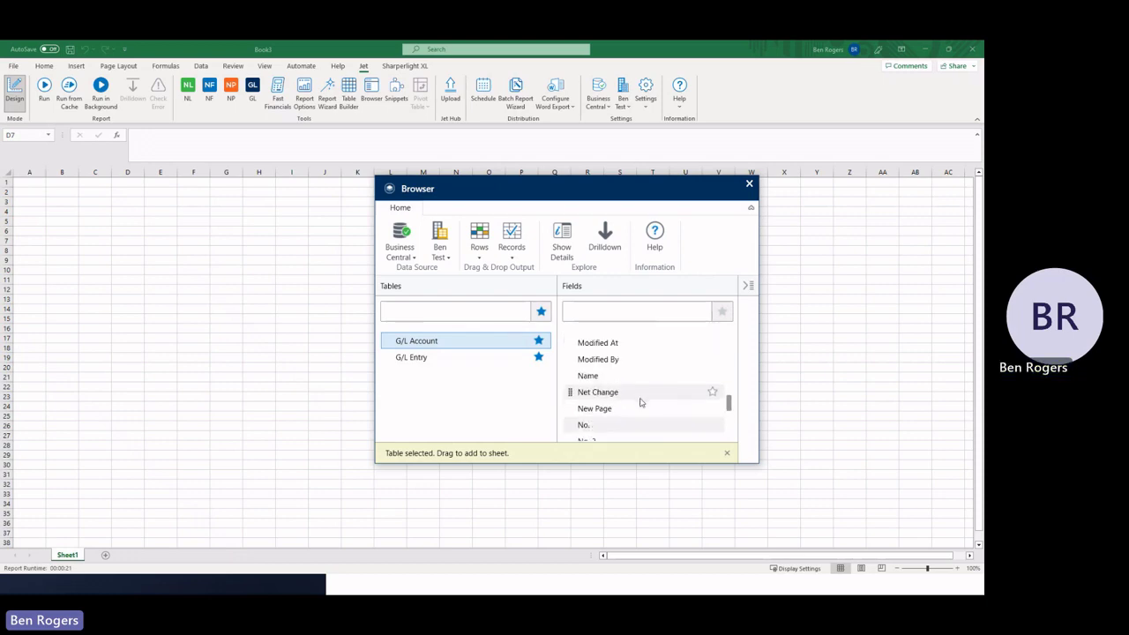
{"action": "scroll", "coordinate": [648, 364], "scroll_direction": "down", "scroll_amount": 1}
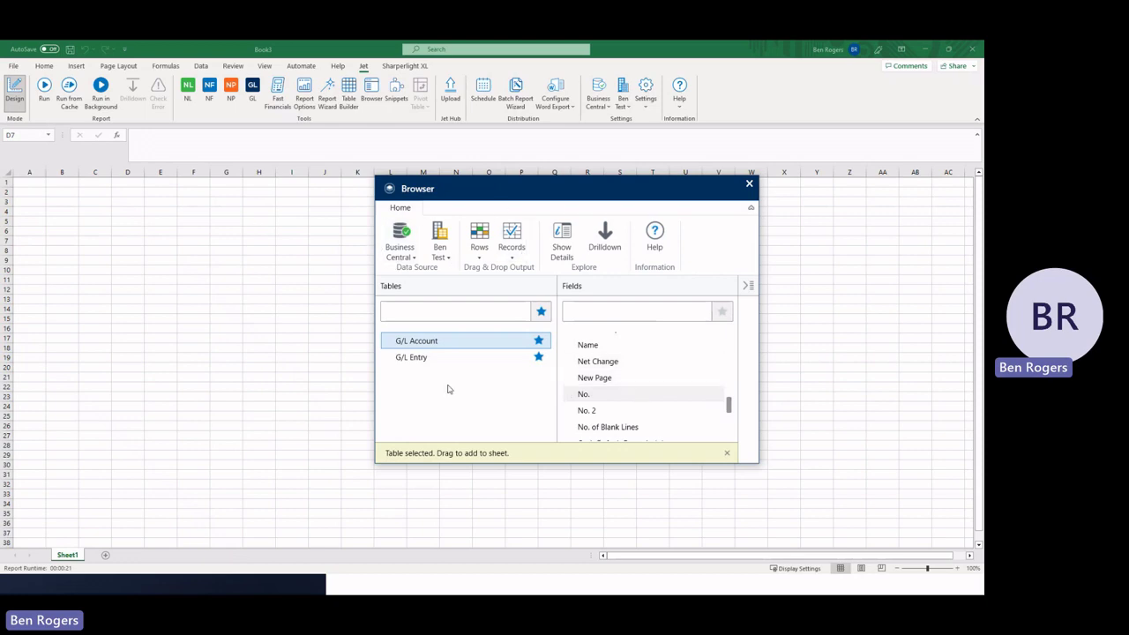
{"action": "left_click", "coordinate": [588, 396]}
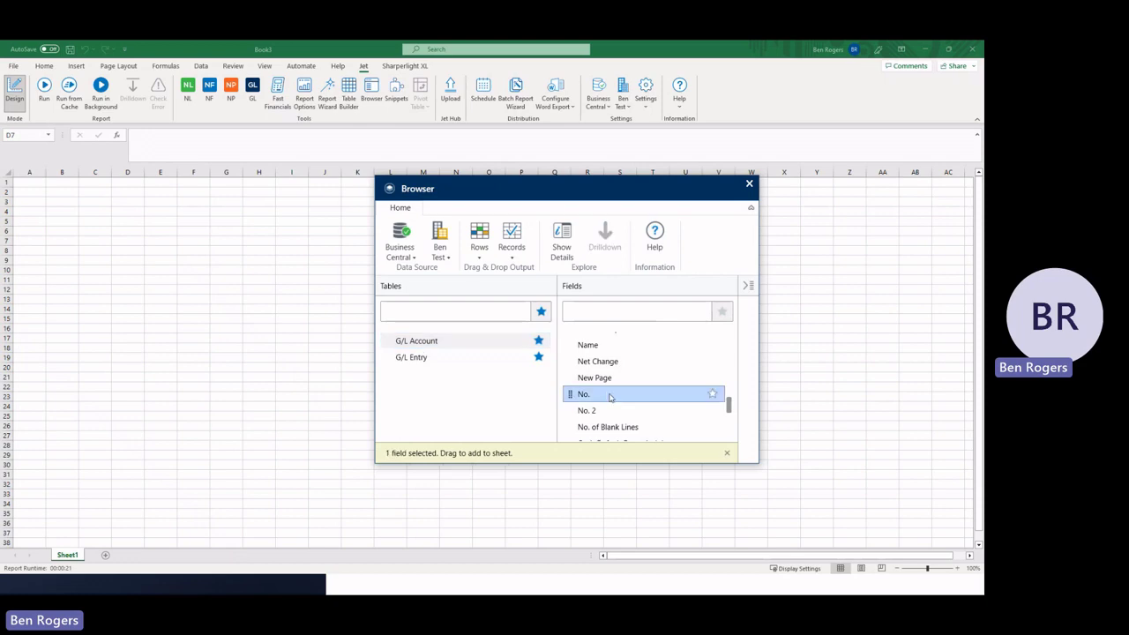
{"action": "left_click_drag", "start_coordinate": [609, 397], "coordinate": [110, 250]}
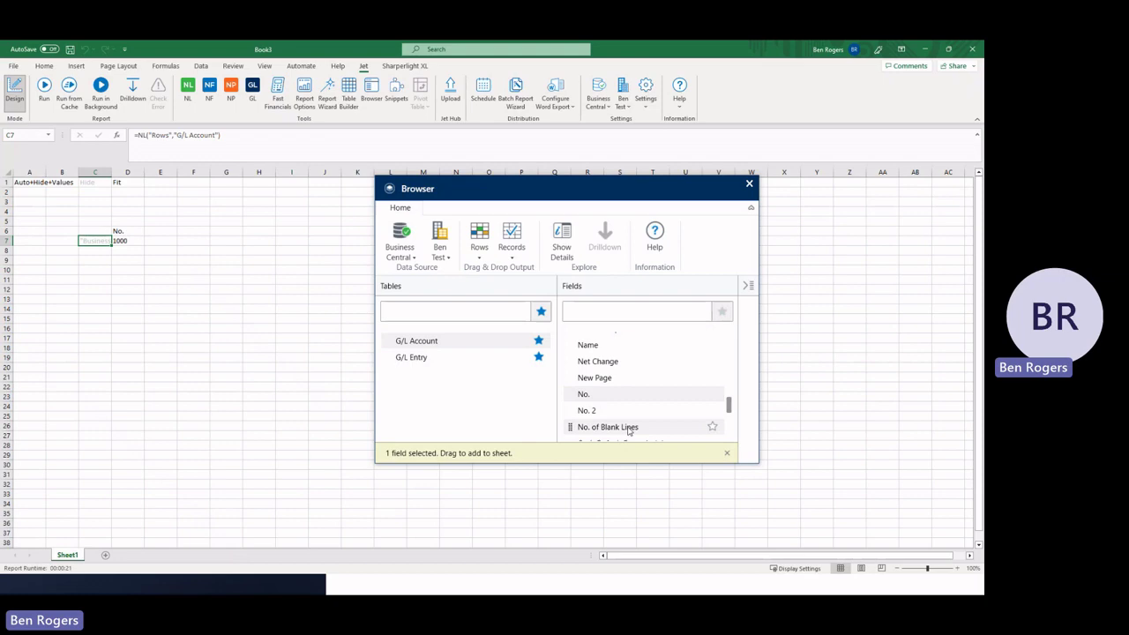
{"action": "left_click_drag", "start_coordinate": [116, 232], "coordinate": [118, 233]}
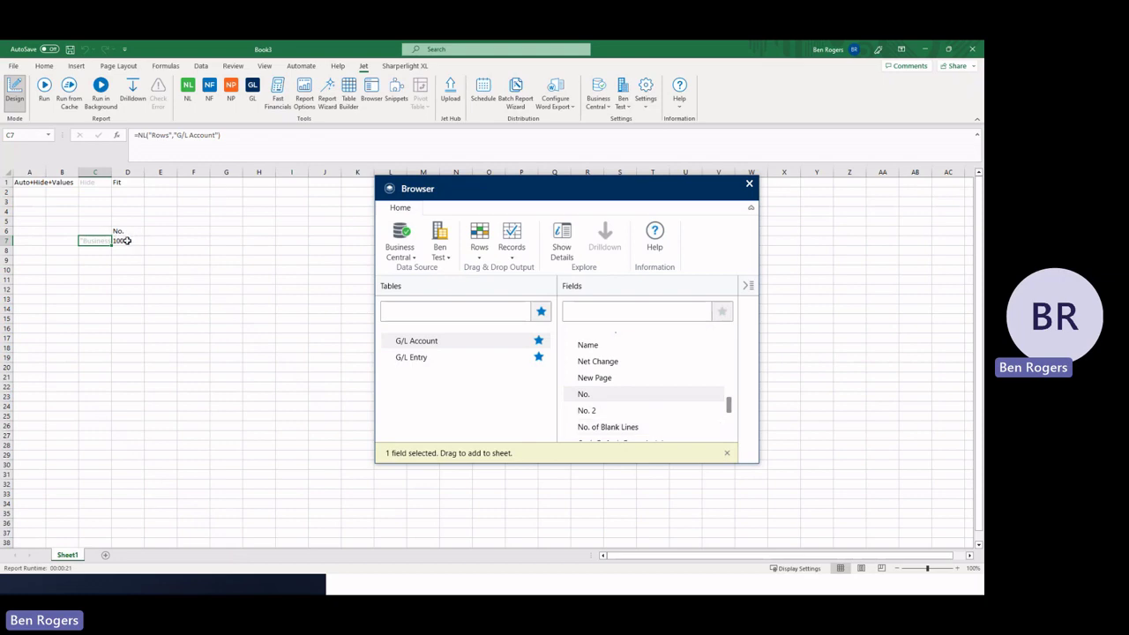
Step: Add the Name field of the G/L Account table to cell E7, beside the account number
{"action": "left_click", "coordinate": [607, 348]}
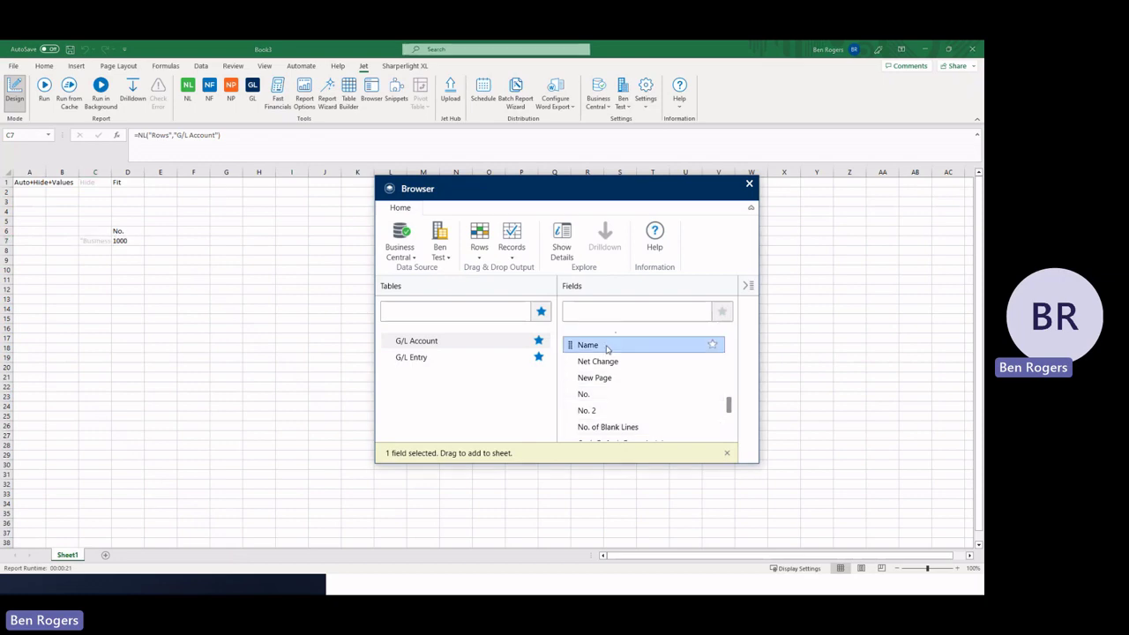
{"action": "left_click_drag", "start_coordinate": [606, 350], "coordinate": [148, 240]}
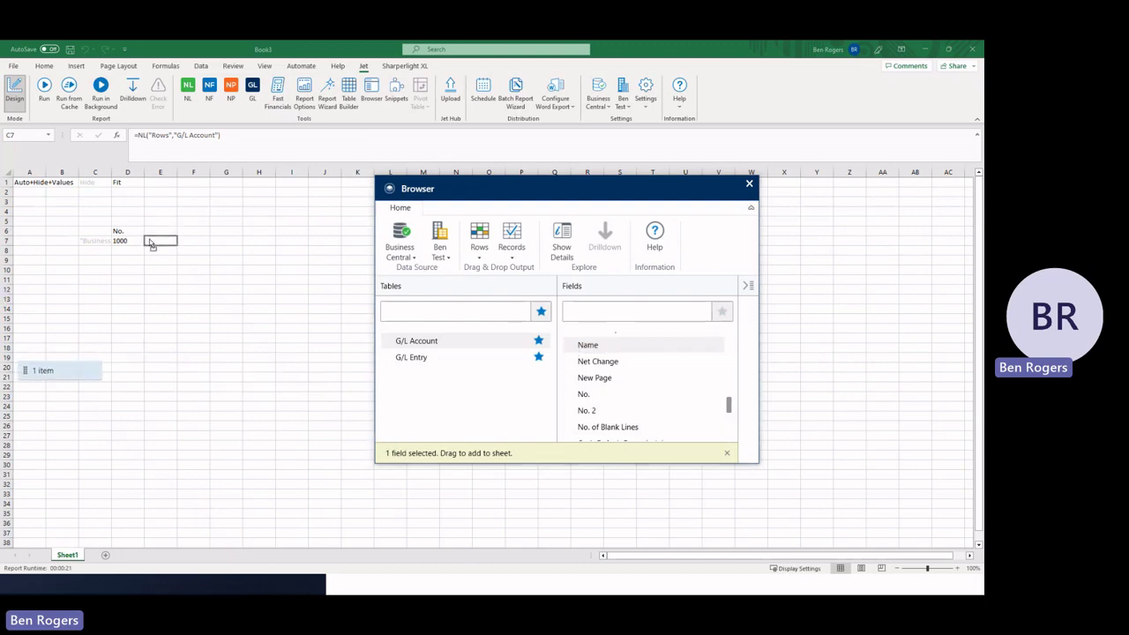
{"action": "left_click_drag", "start_coordinate": [151, 245], "coordinate": [151, 243]}
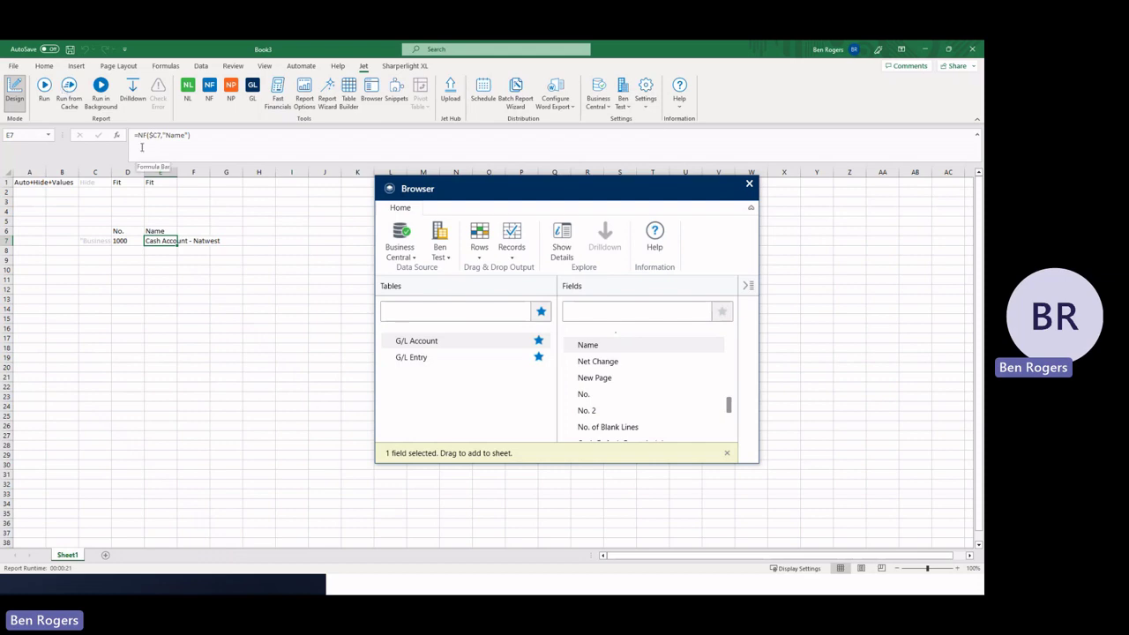
Step: Inspect the Name formula in E7 without changing it and close the Jet Browser
{"action": "key", "text": "F2"}
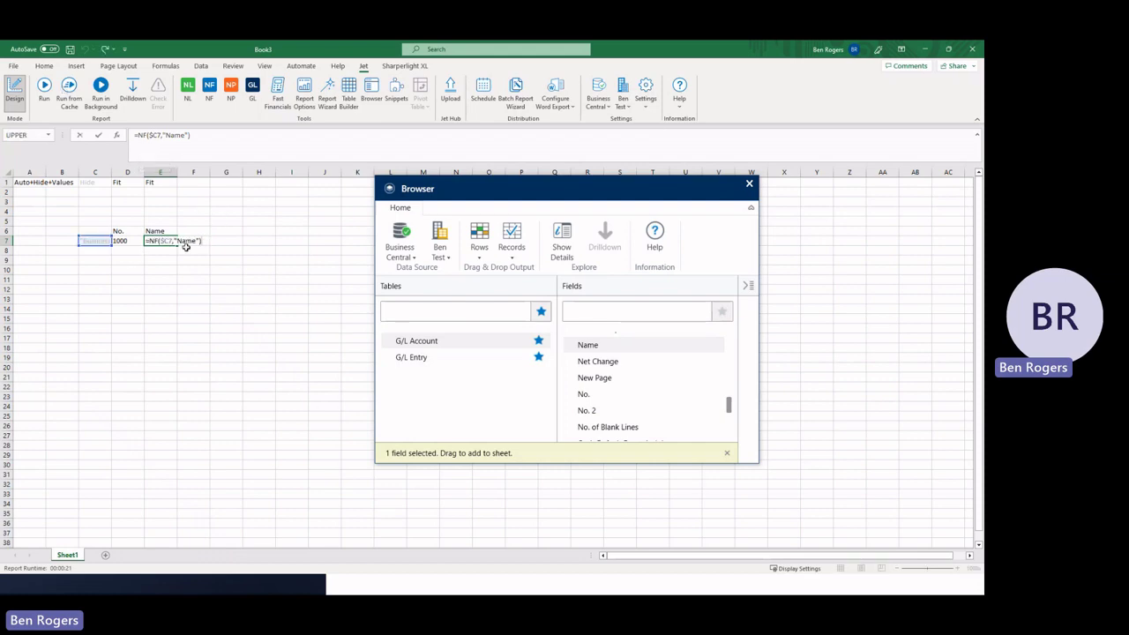
{"action": "key", "text": "Escape"}
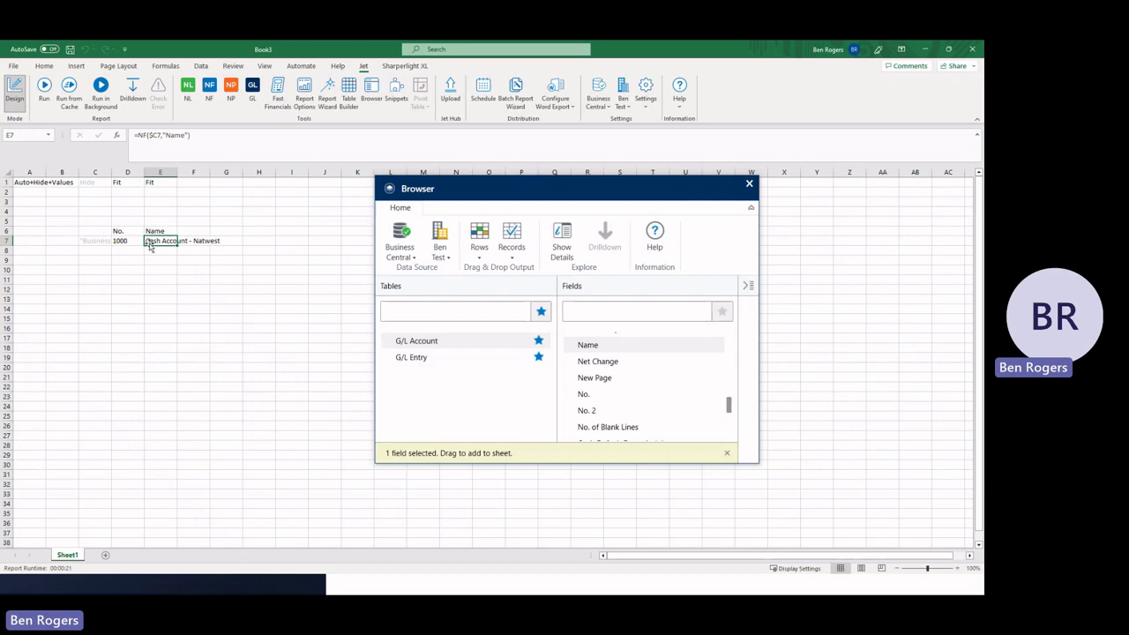
{"action": "left_click", "coordinate": [288, 244]}
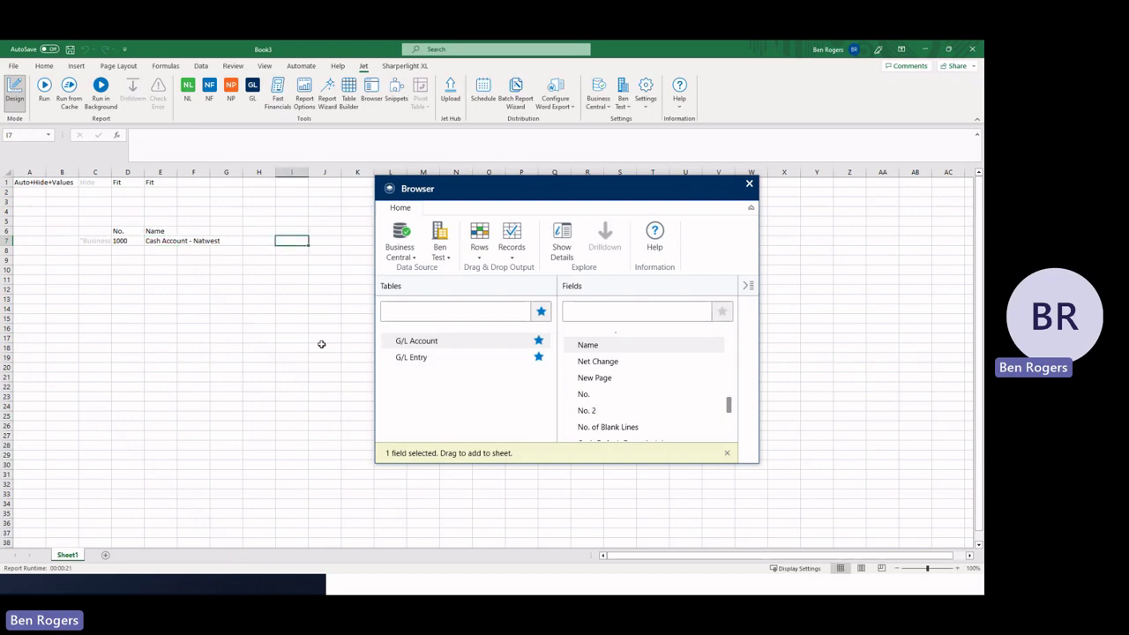
{"action": "left_click", "coordinate": [748, 185]}
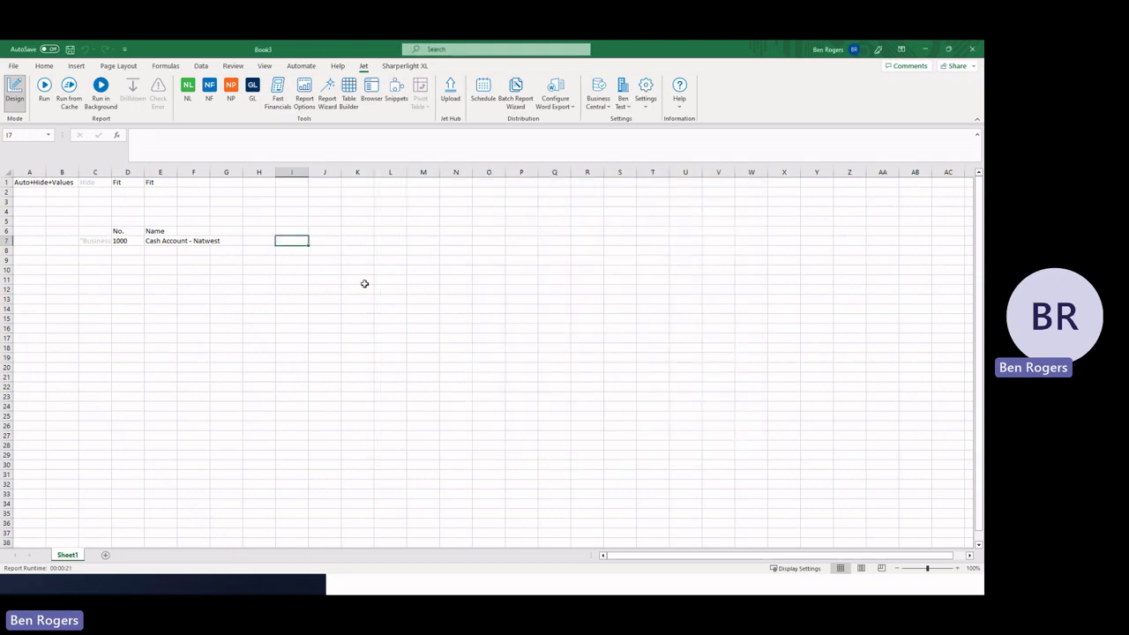
Step: Run the report to review the generated list of G/L accounts, and return to design mode
{"action": "left_click", "coordinate": [194, 269]}
{"action": "left_click", "coordinate": [128, 240]}
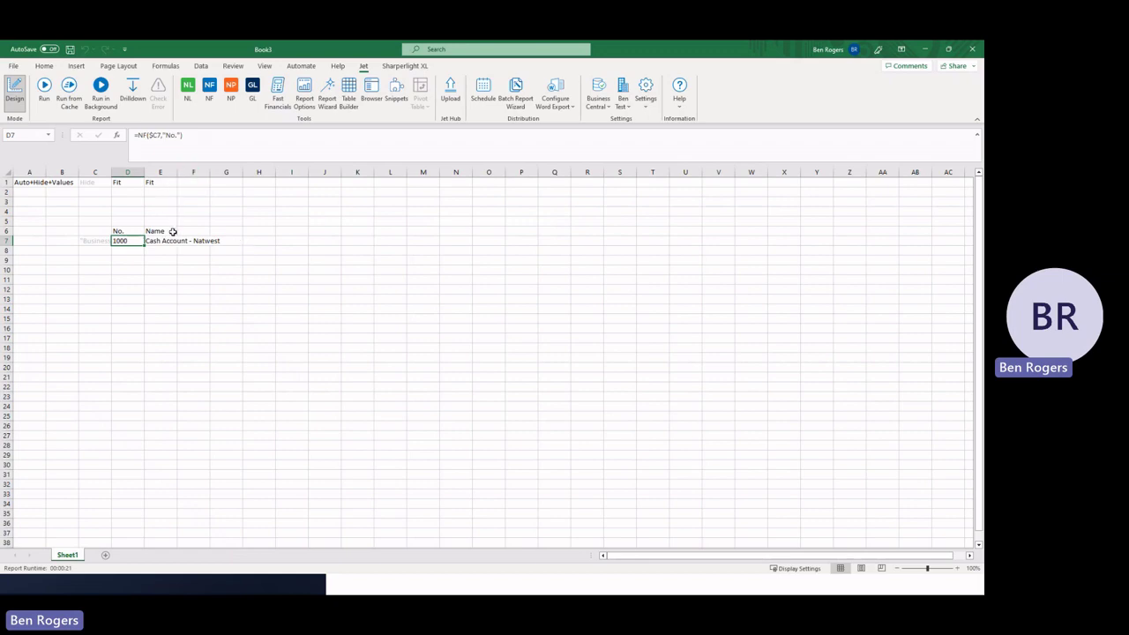
{"action": "left_click", "coordinate": [44, 89]}
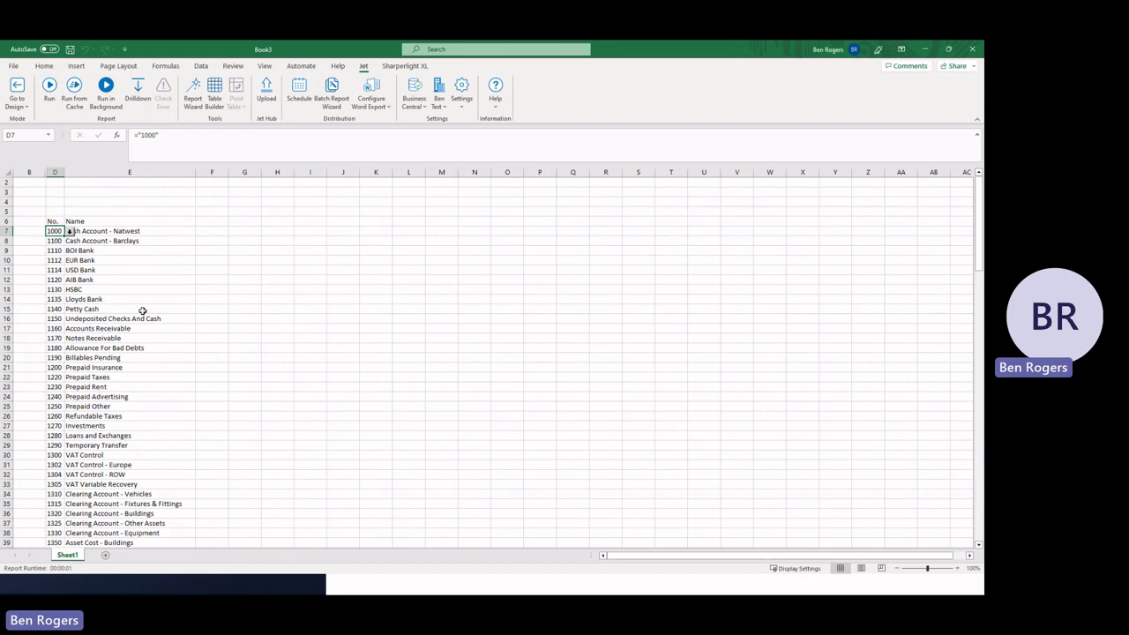
{"action": "scroll", "coordinate": [142, 311], "scroll_direction": "down", "scroll_amount": 20}
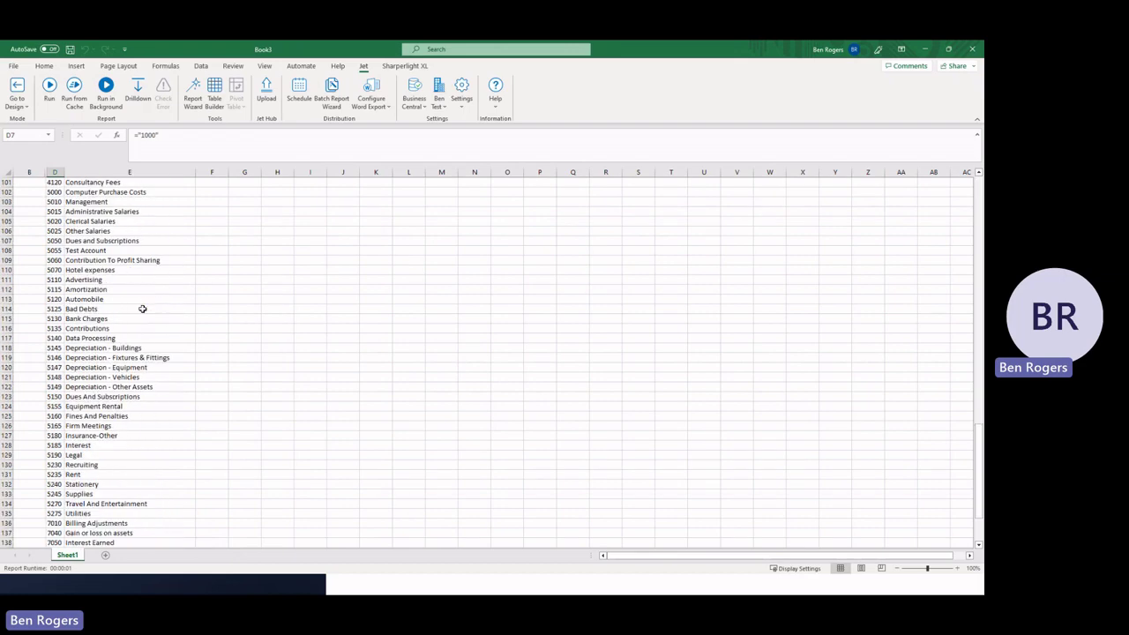
{"action": "scroll", "coordinate": [142, 309], "scroll_direction": "up", "scroll_amount": 20}
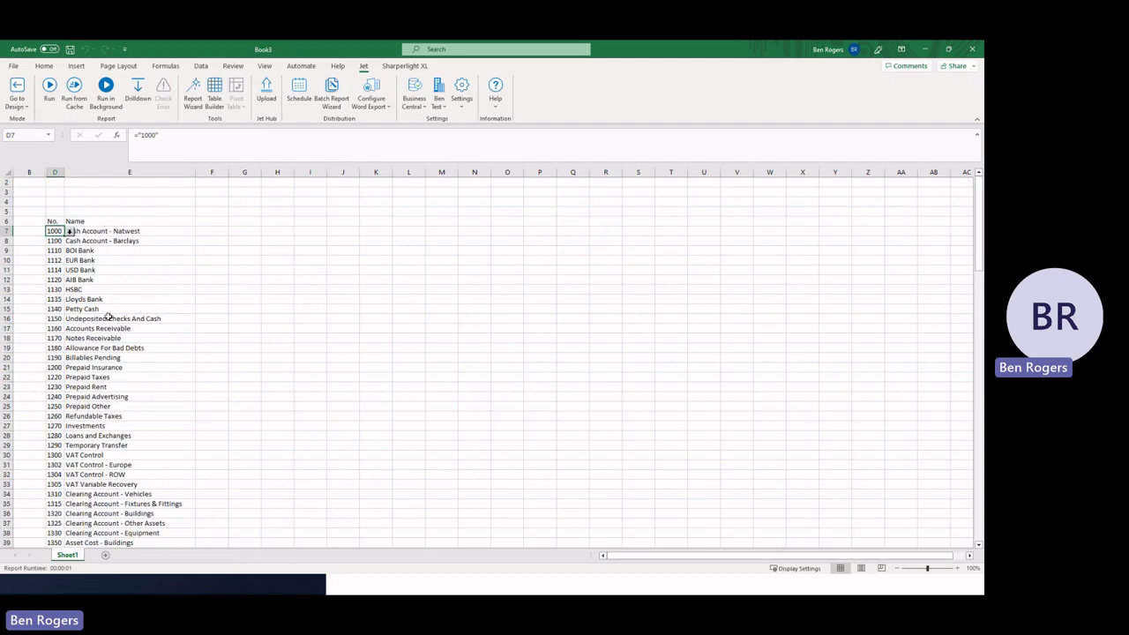
{"action": "left_click", "coordinate": [16, 85]}
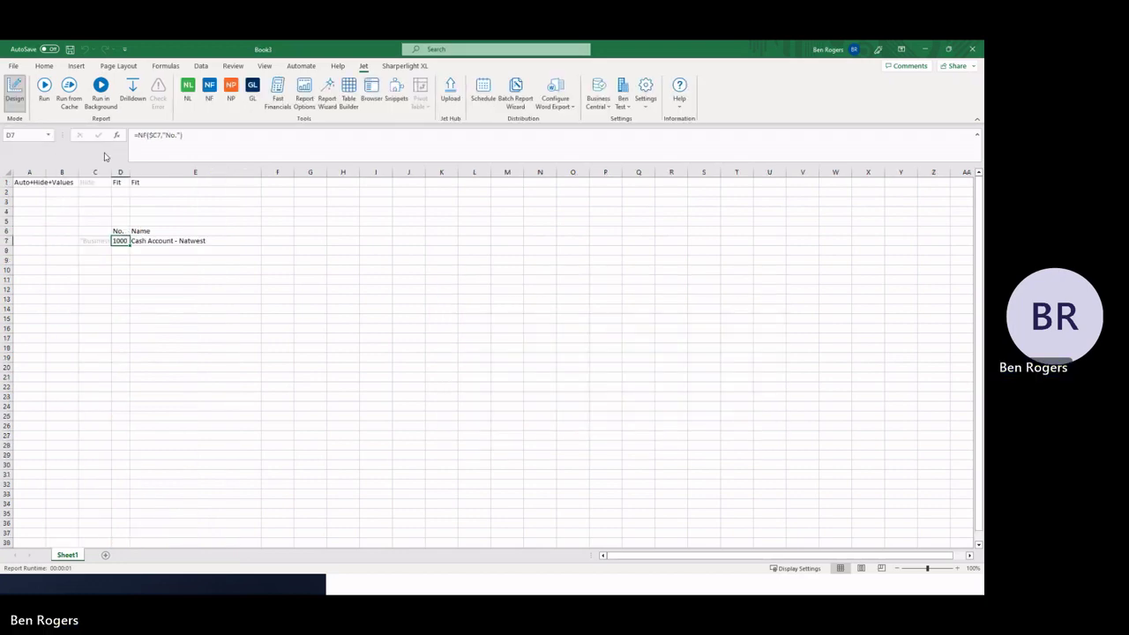
Step: Widen column F slightly and enter the start date 01/01/2022 in F3
{"action": "left_click", "coordinate": [277, 243]}
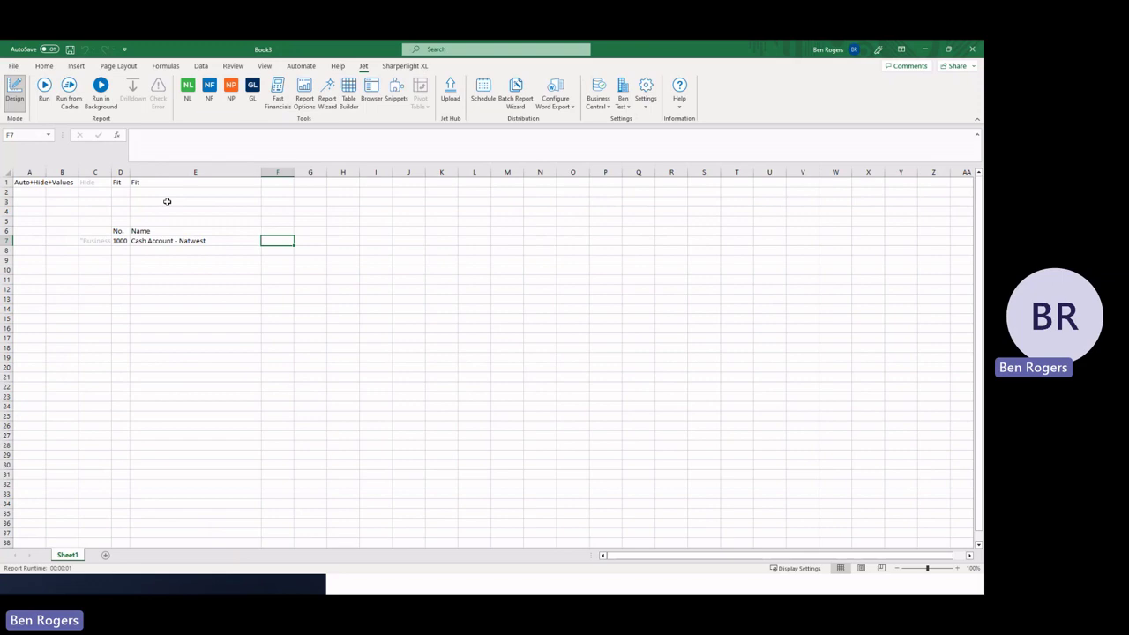
{"action": "left_click", "coordinate": [281, 202]}
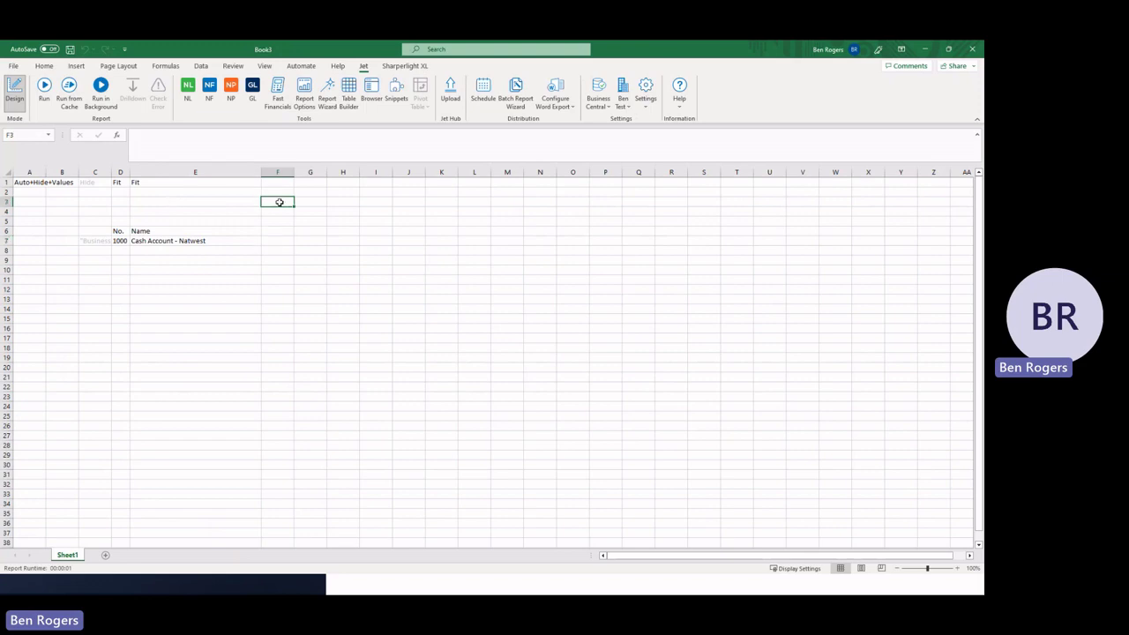
{"action": "left_click", "coordinate": [281, 240]}
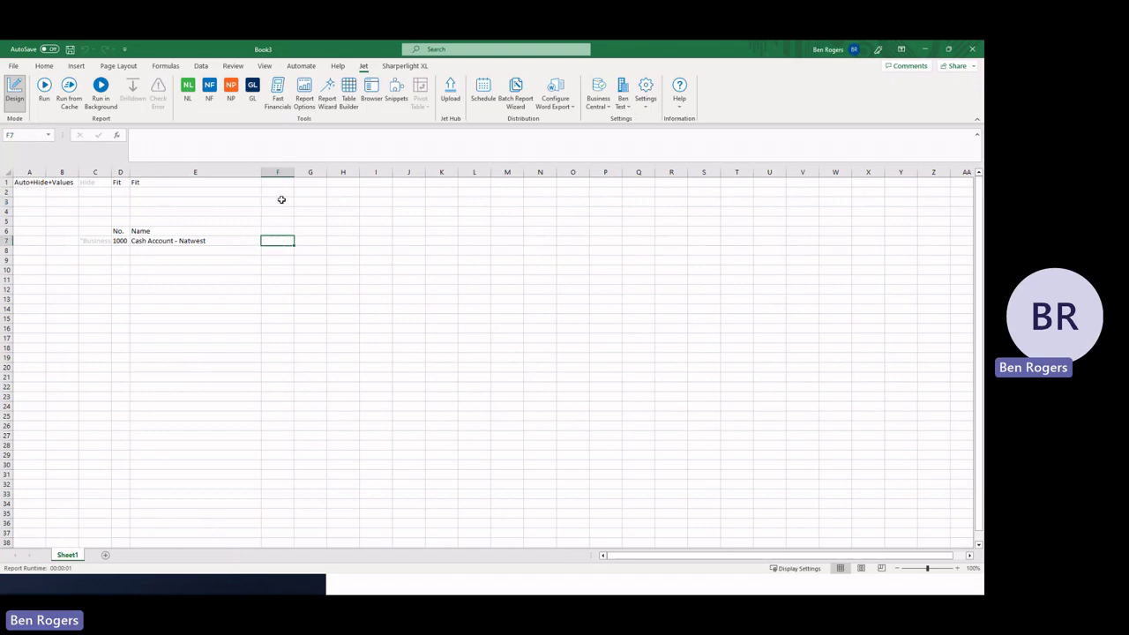
{"action": "left_click", "coordinate": [277, 202]}
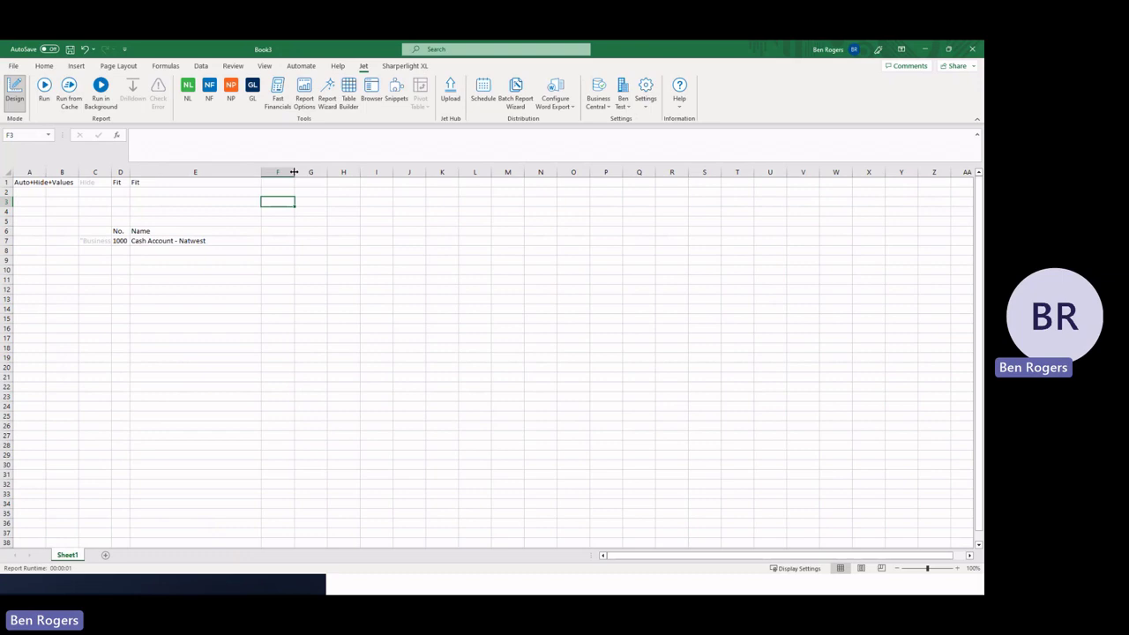
{"action": "left_click_drag", "start_coordinate": [294, 172], "coordinate": [315, 172]}
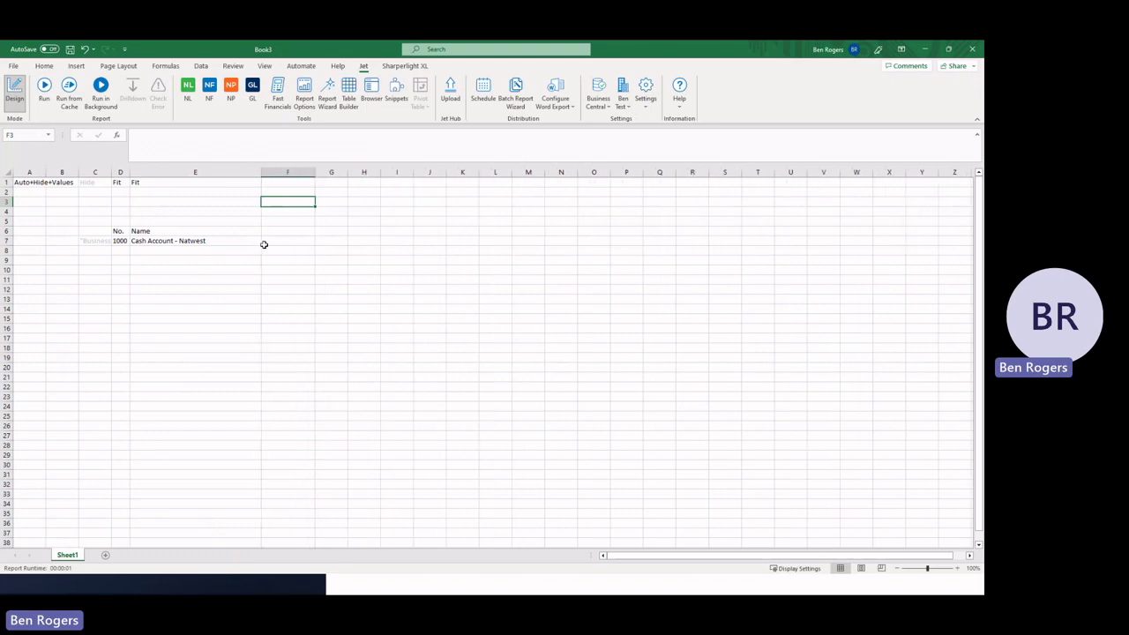
{"action": "type", "text": "01"}
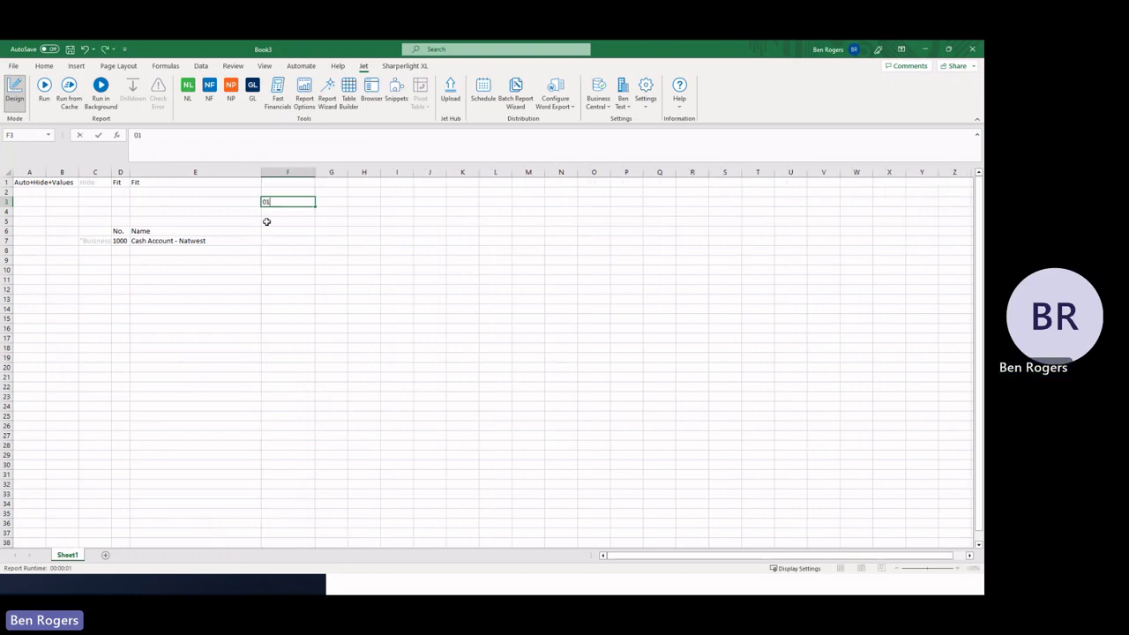
{"action": "type", "text": "/01/"}
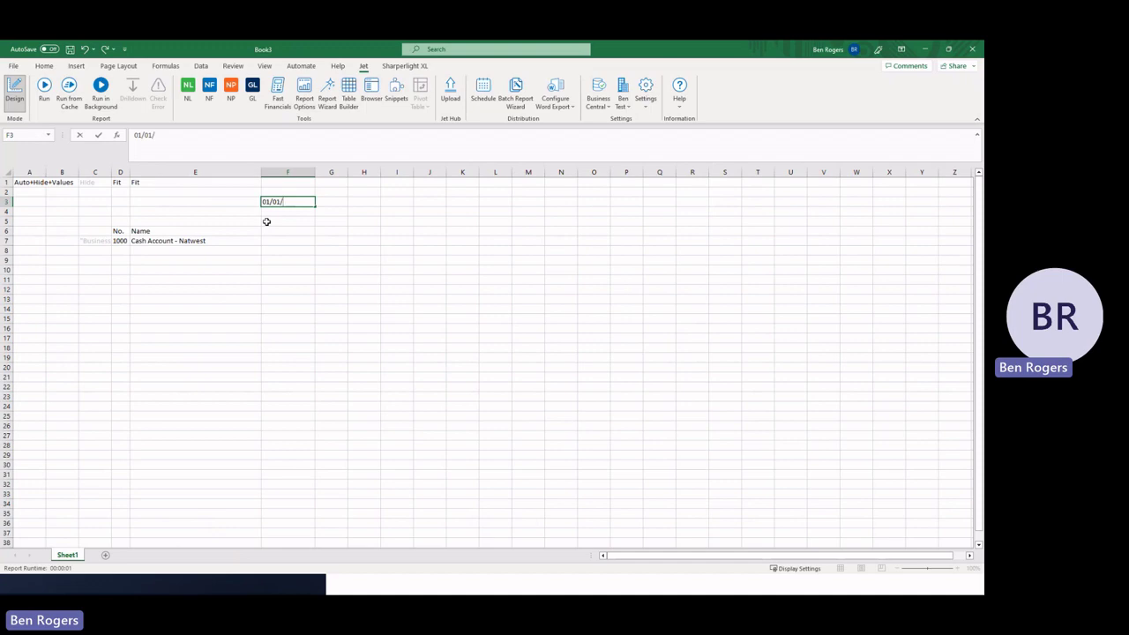
{"action": "type", "text": "202"}
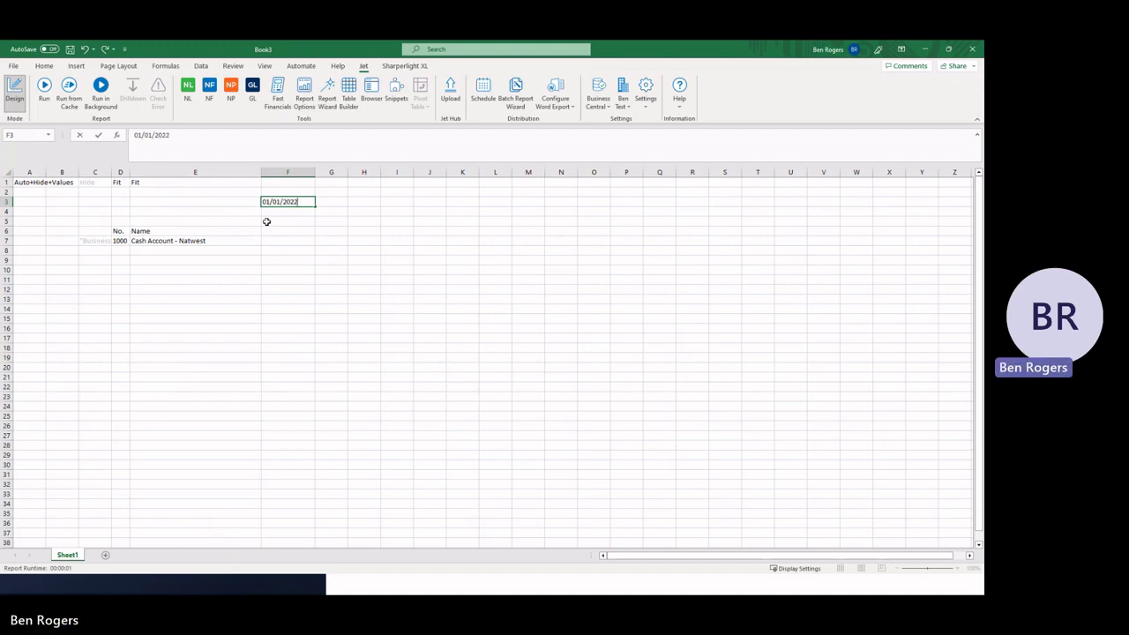
{"action": "type", "text": "2"}
{"action": "key", "text": "Return"}
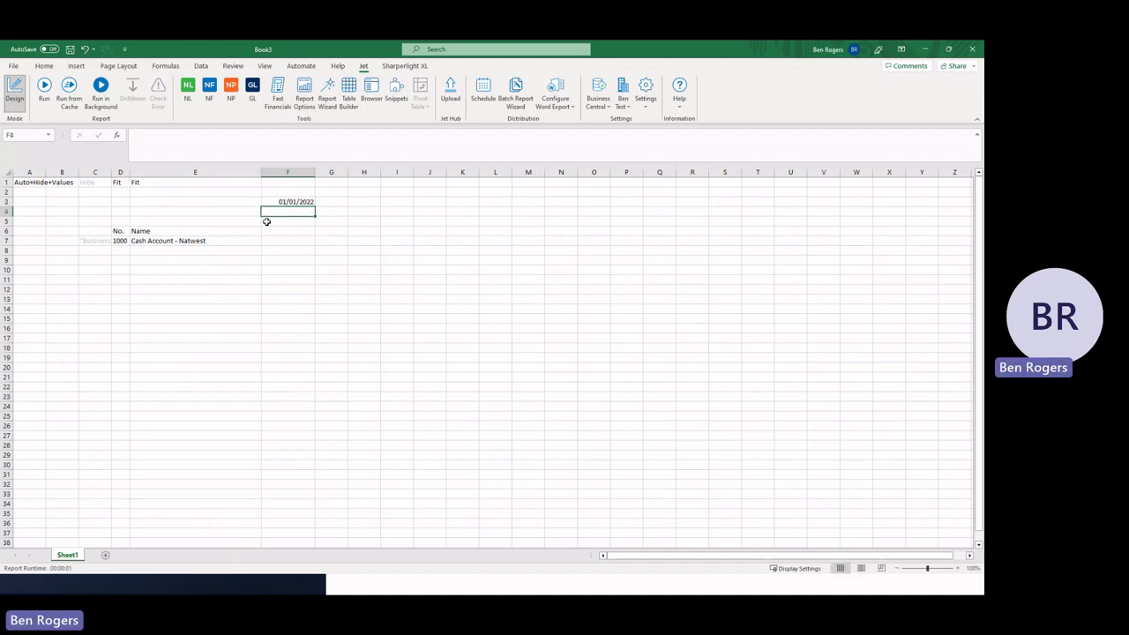
Step: Calculate the month-end date in F4 with the formula =EOMONTH(F3,0)
{"action": "type", "text": "=eomnoht"}
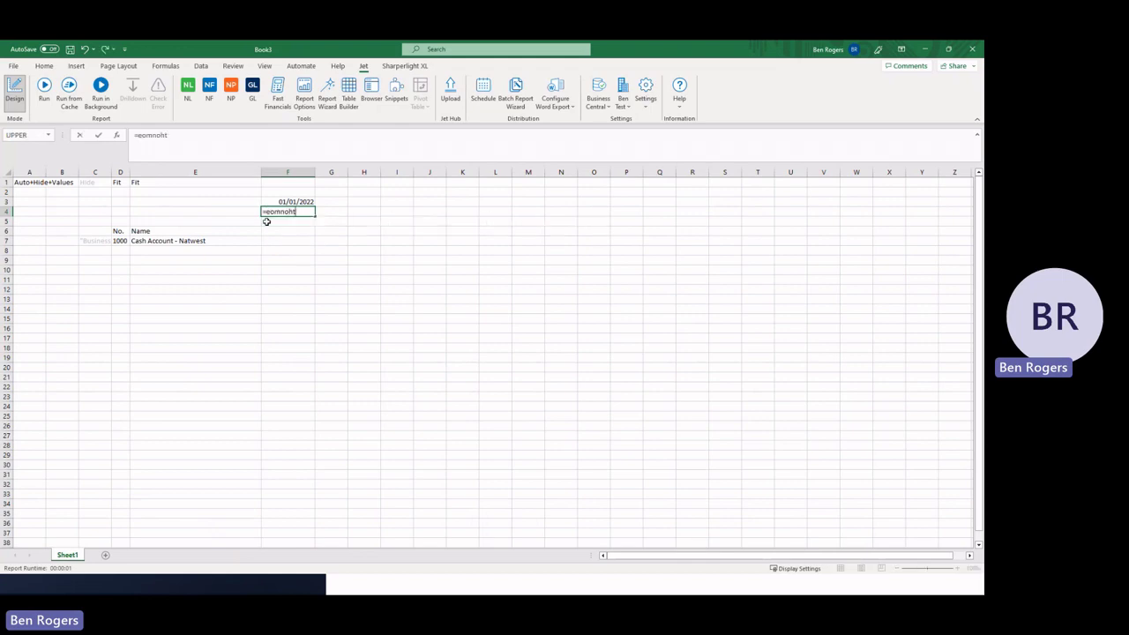
{"action": "key", "text": "BackSpace"}
{"action": "key", "text": "BackSpace"}
{"action": "key", "text": "BackSpace"}
{"action": "key", "text": "BackSpace"}
{"action": "type", "text": "onth("}
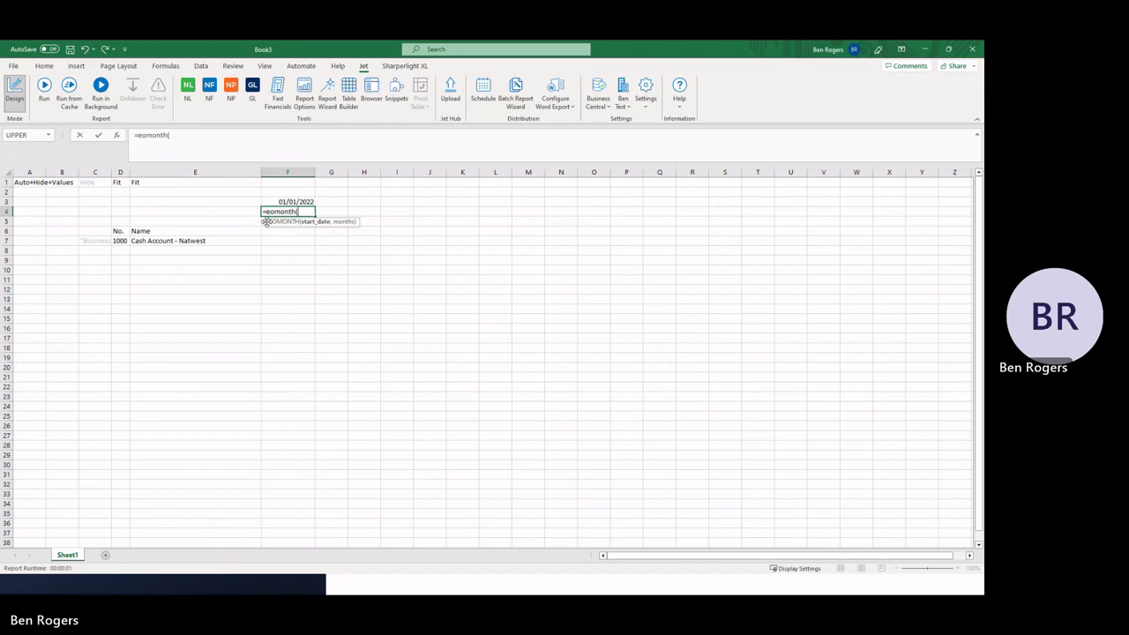
{"action": "left_click", "coordinate": [287, 201]}
{"action": "type", "text": ",0)"}
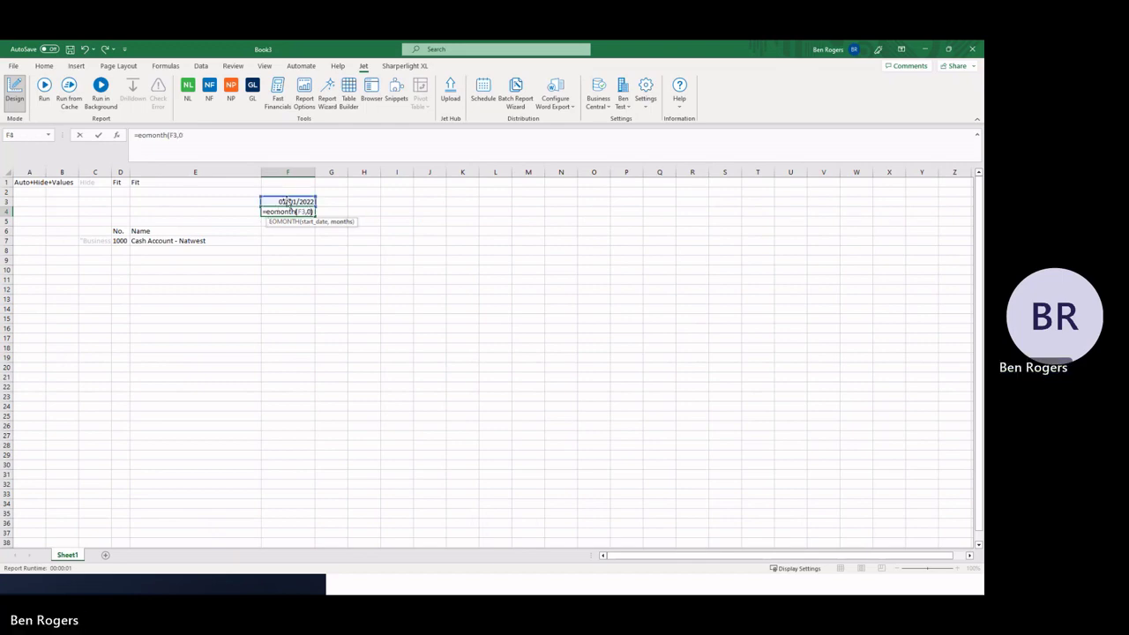
{"action": "key", "text": "Return"}
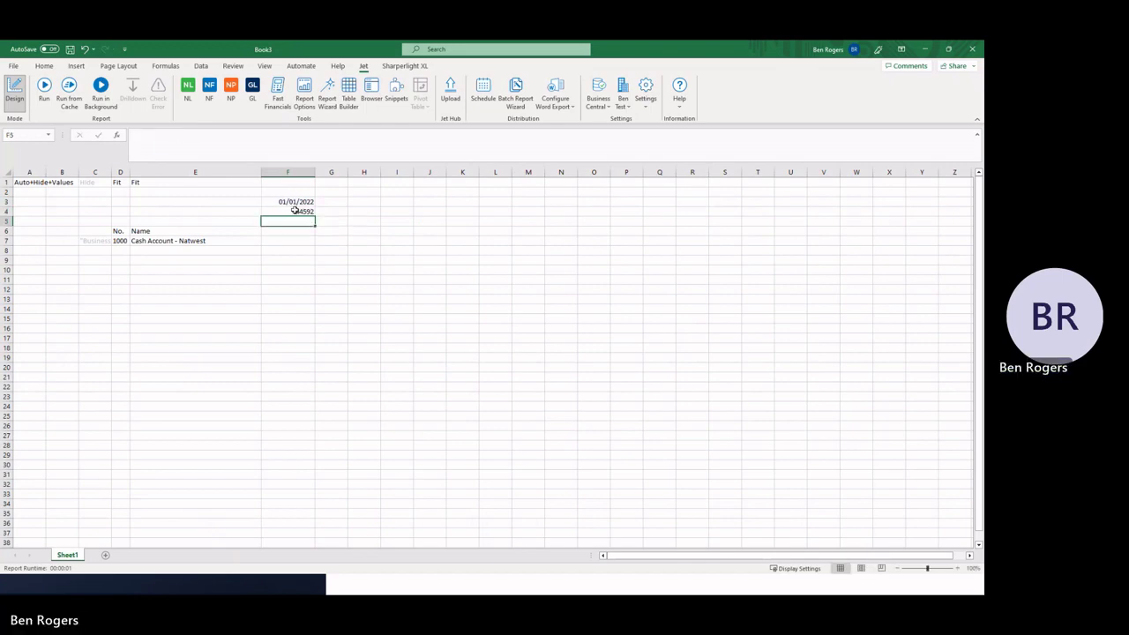
Step: Format the month-end cell F4 with the Date number format
{"action": "left_click", "coordinate": [296, 211]}
{"action": "right_click", "coordinate": [295, 210]}
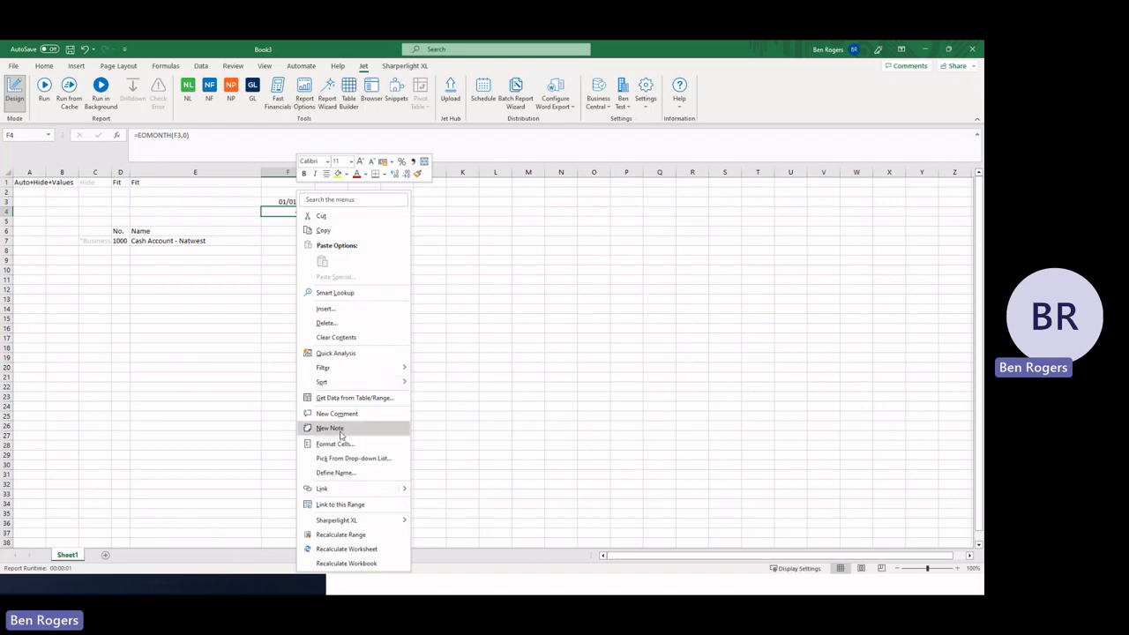
{"action": "key", "text": "Escape"}
{"action": "key", "text": "ctrl+1"}
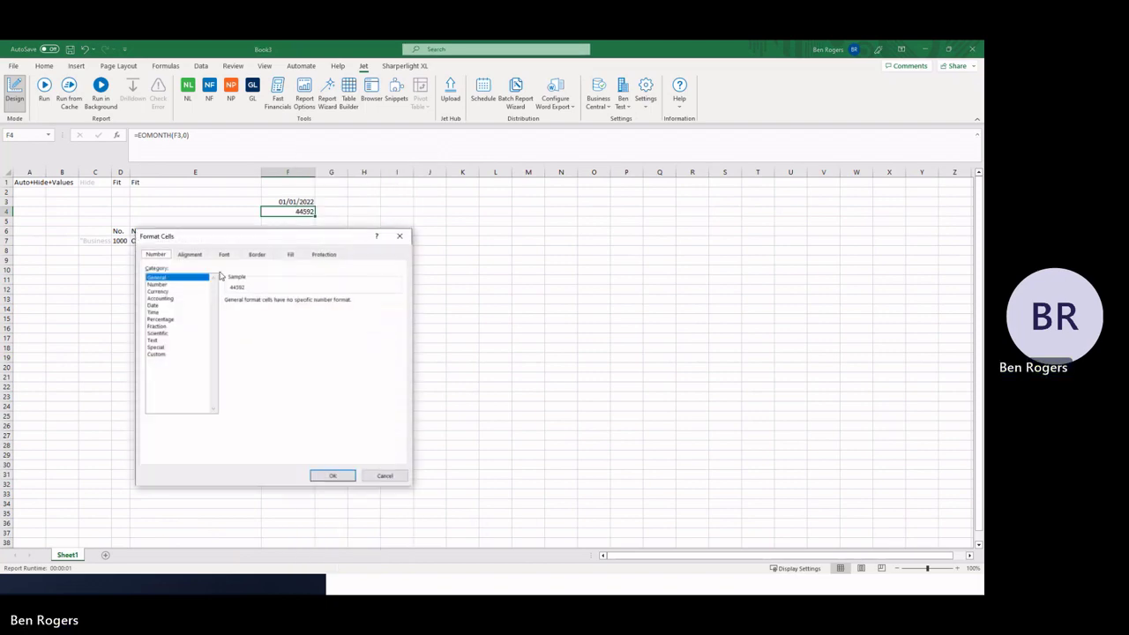
{"action": "left_click", "coordinate": [154, 305]}
{"action": "left_click", "coordinate": [333, 477]}
Step: Enter the formula =F4+1 in G3 as the start date of the following month
{"action": "left_click", "coordinate": [332, 202]}
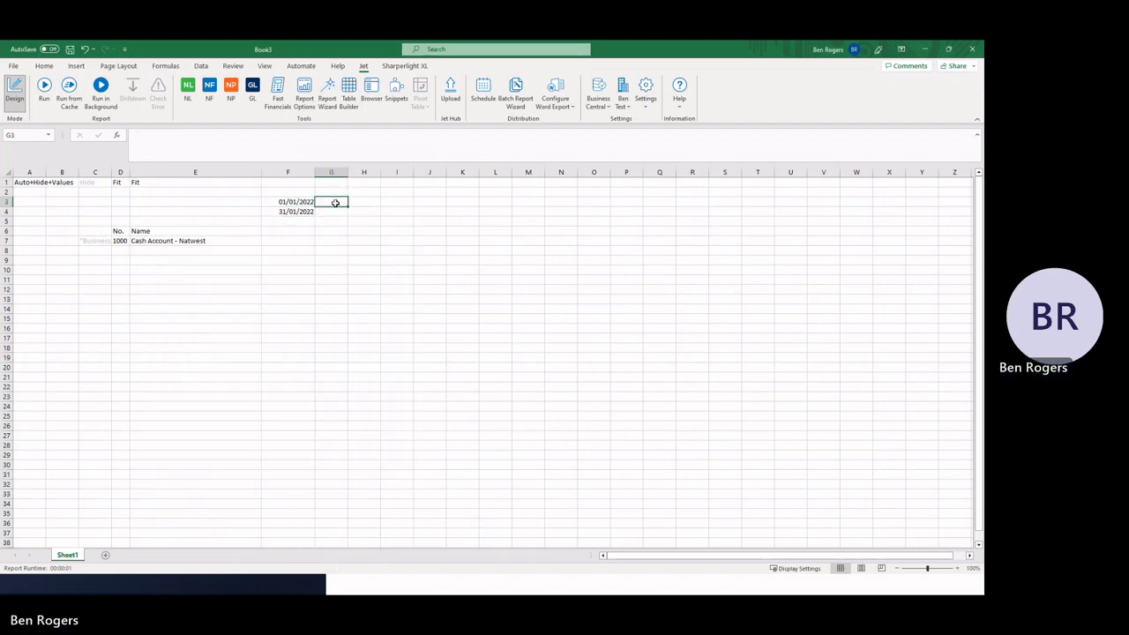
{"action": "type", "text": "="}
{"action": "key", "text": "Left"}
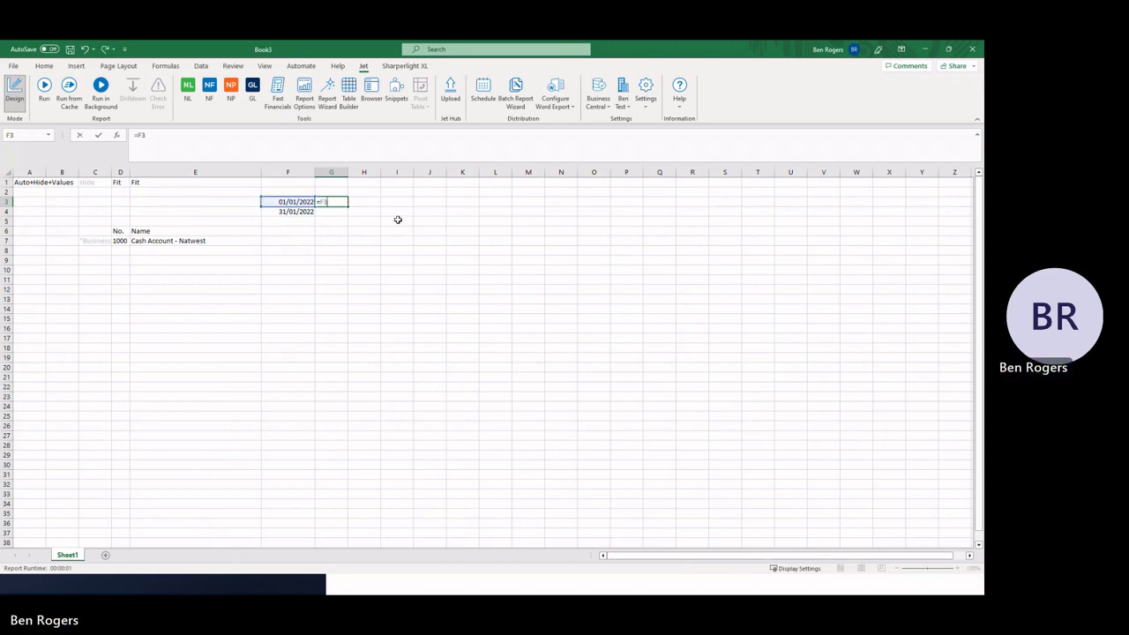
{"action": "key", "text": "Down"}
{"action": "type", "text": "+1"}
{"action": "key", "text": "Return"}
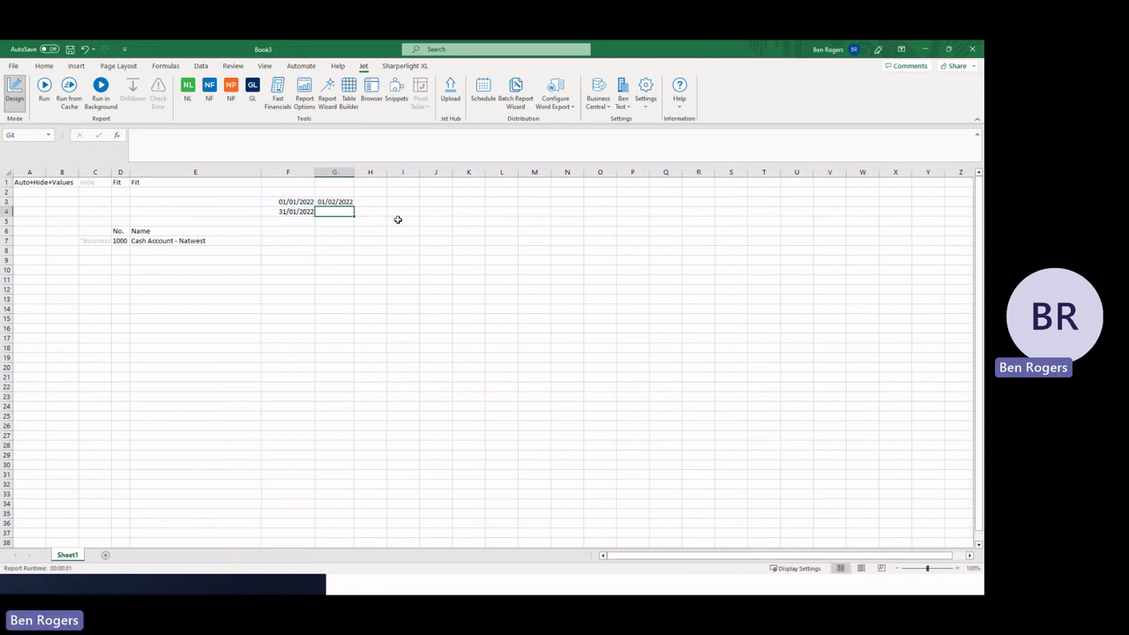
Step: Fill the start-date and month-end formulas across to column Q and widen columns G to Q to fit the dates
{"action": "left_click", "coordinate": [298, 212]}
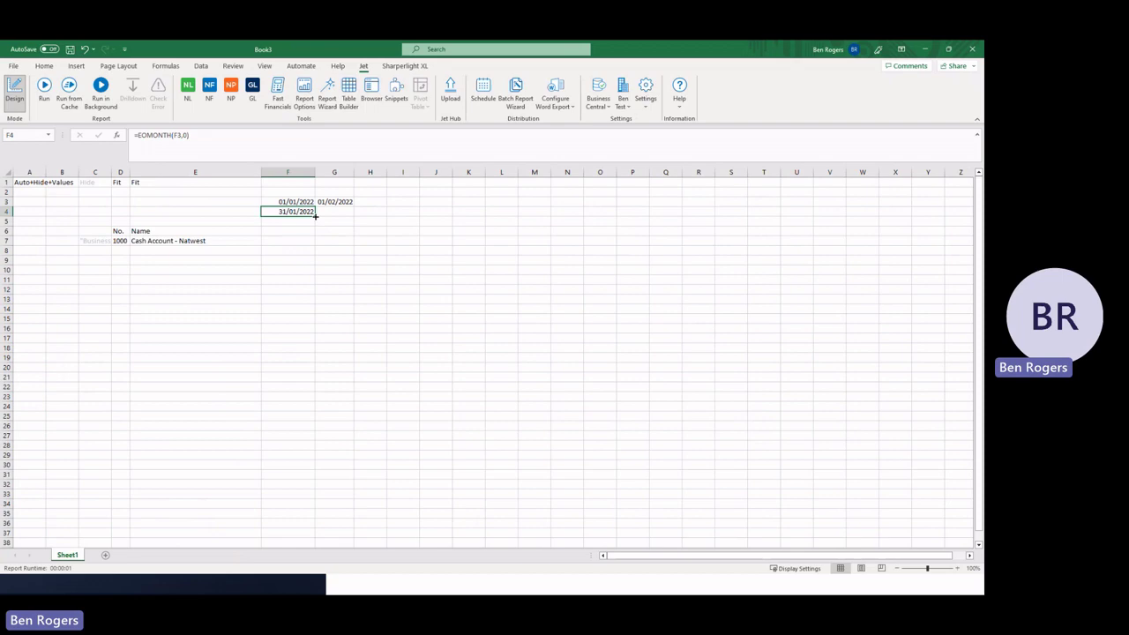
{"action": "left_click_drag", "start_coordinate": [315, 214], "coordinate": [671, 218]}
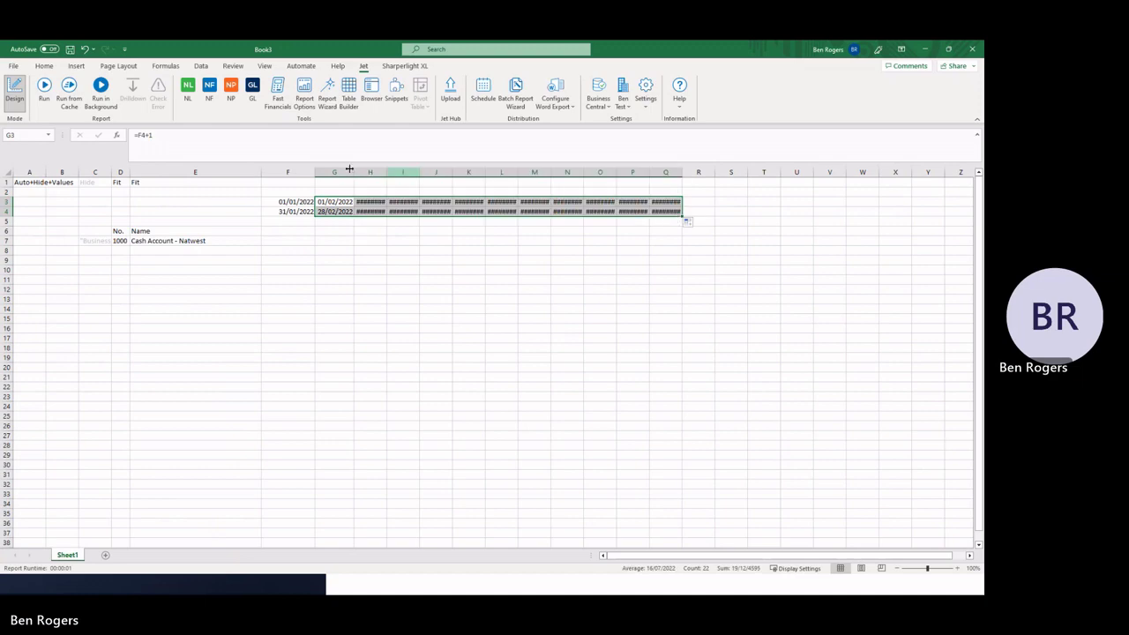
{"action": "left_click_drag", "start_coordinate": [335, 172], "coordinate": [656, 173]}
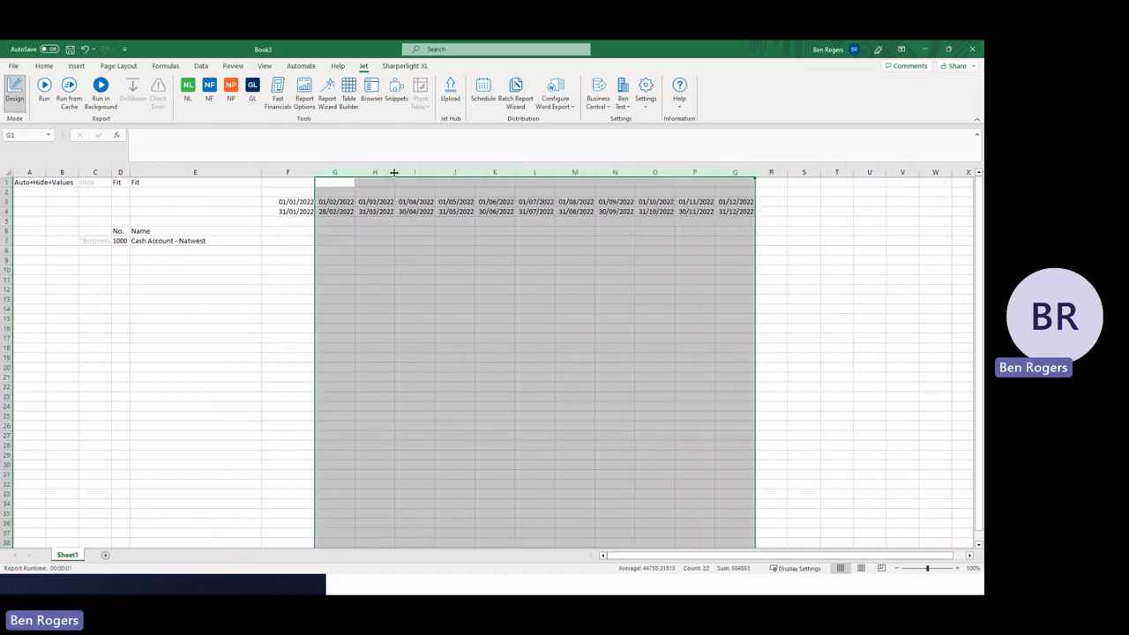
Step: Put the Fit keyword in F1:Q1 above the monthly dates and set columns F to Q to one wider width
{"action": "left_click", "coordinate": [265, 270]}
{"action": "left_click", "coordinate": [212, 181]}
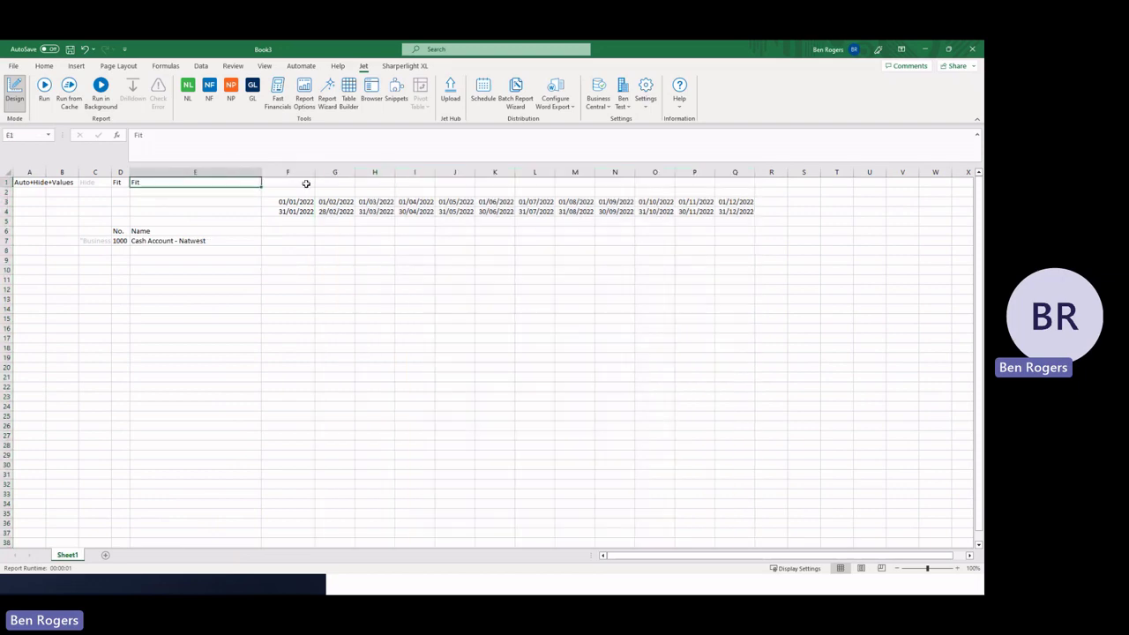
{"action": "left_click_drag", "start_coordinate": [305, 183], "coordinate": [730, 185]}
{"action": "type", "text": "Fit\tFit\tFit\tFit\tFit\tFit\tFit\tFit\tFit\tFit\tFit\tFit"}
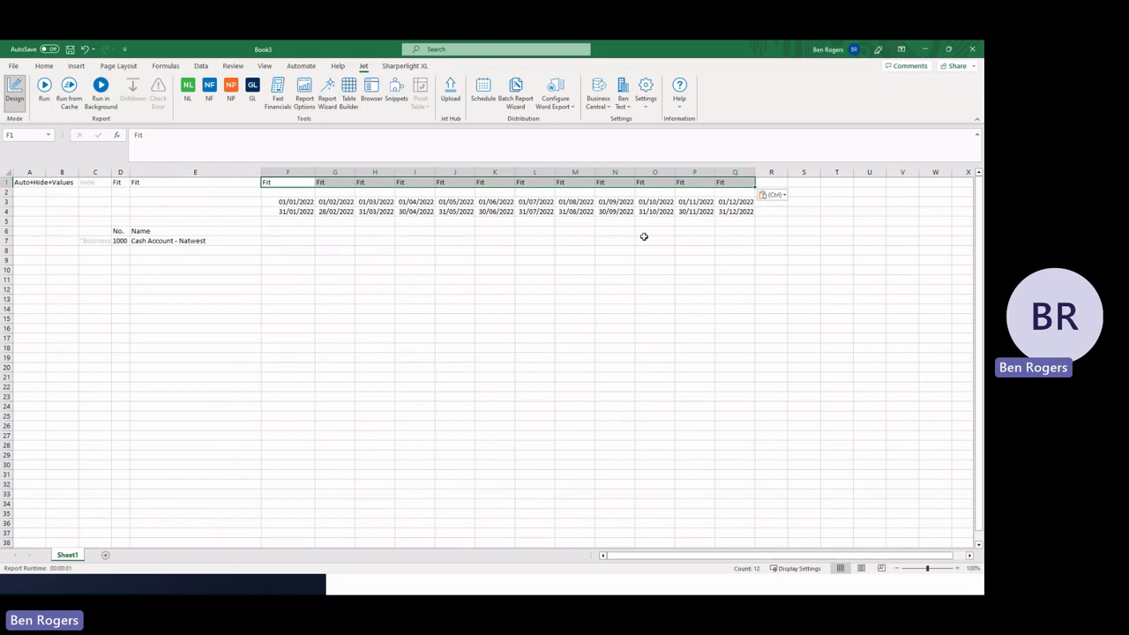
{"action": "left_click", "coordinate": [613, 276]}
{"action": "left_click_drag", "start_coordinate": [288, 172], "coordinate": [682, 174]}
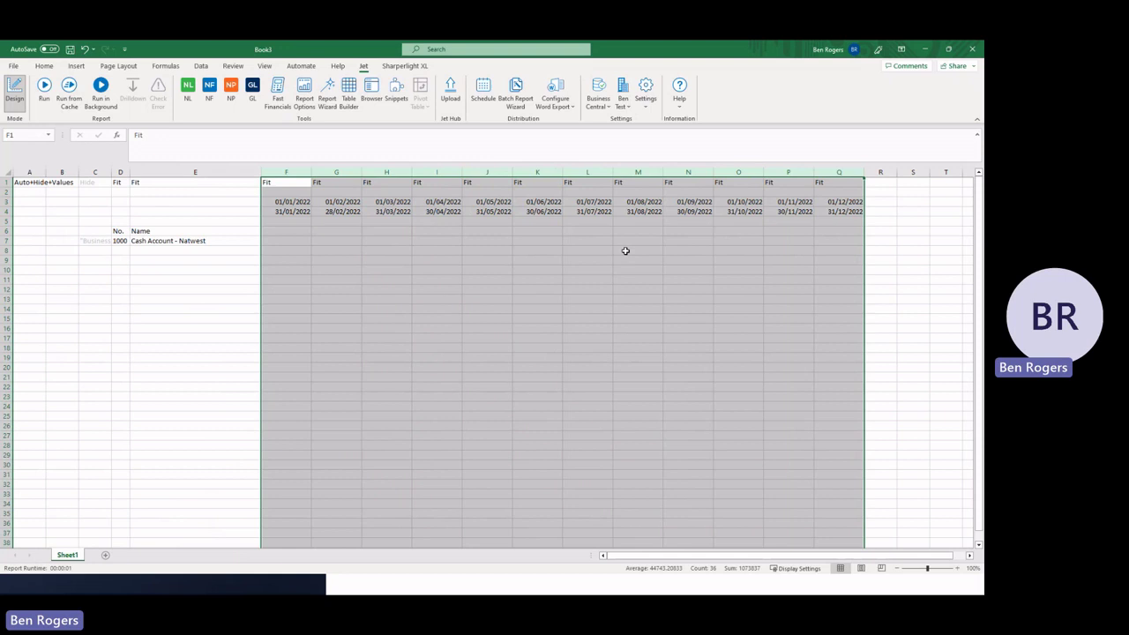
Step: Add the heading Total in R3 and merge and centre it across R3:R4
{"action": "left_click", "coordinate": [891, 203]}
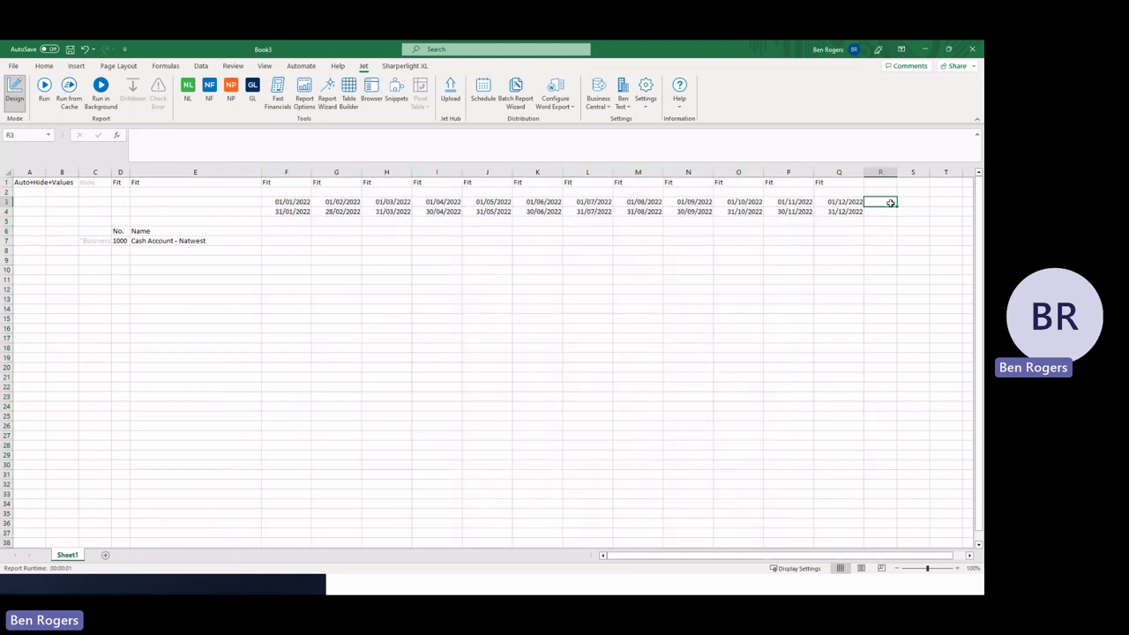
{"action": "type", "text": "Total"}
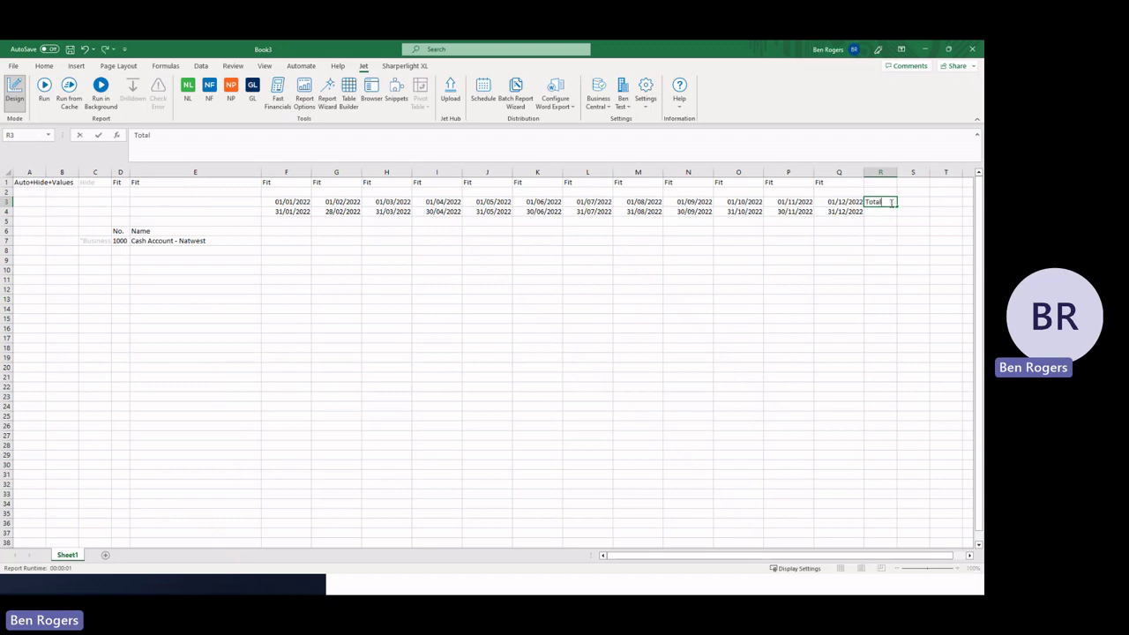
{"action": "left_click_drag", "start_coordinate": [891, 204], "coordinate": [891, 213]}
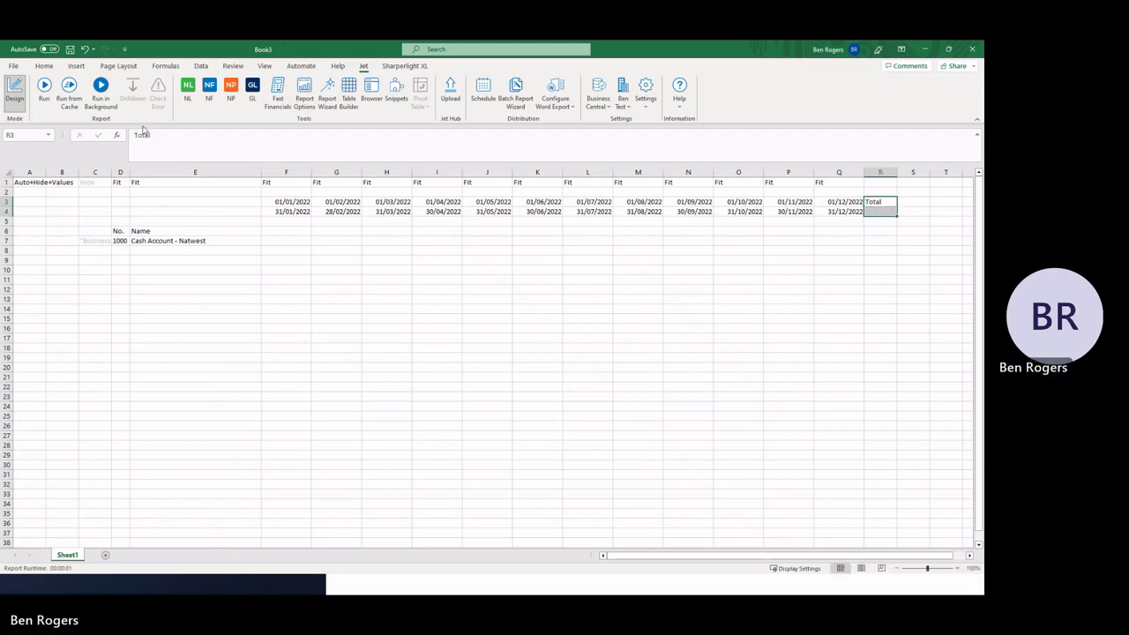
{"action": "left_click", "coordinate": [44, 66]}
{"action": "left_click", "coordinate": [302, 101]}
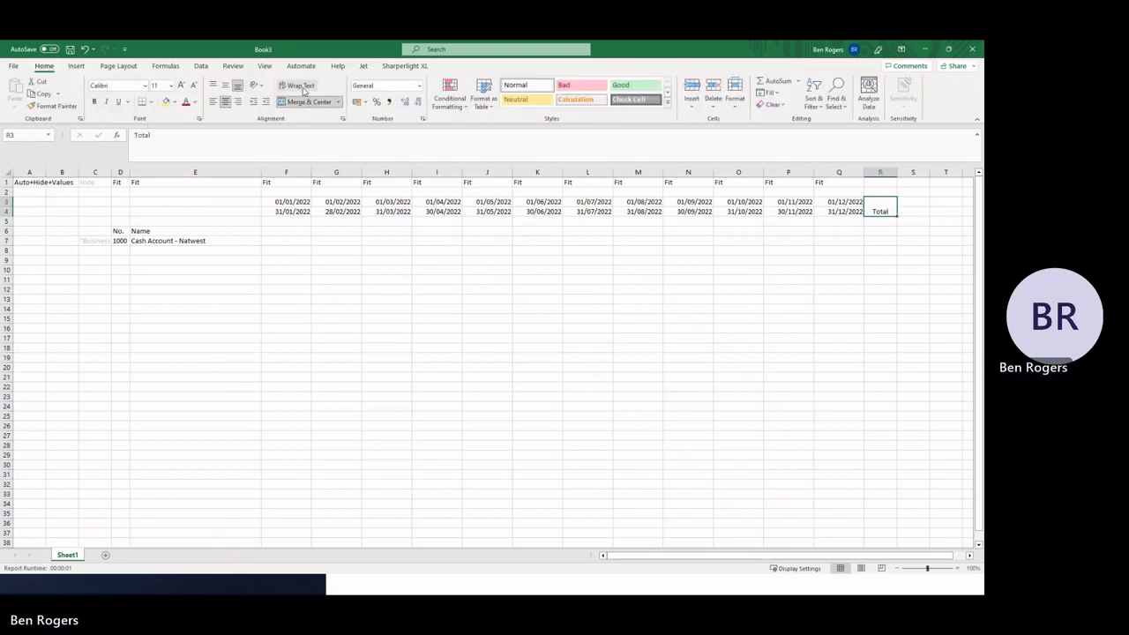
{"action": "left_click", "coordinate": [756, 289]}
Step: Sum the monthly columns for the account row in R7 with =SUM(F7:Q7)
{"action": "left_click", "coordinate": [886, 241]}
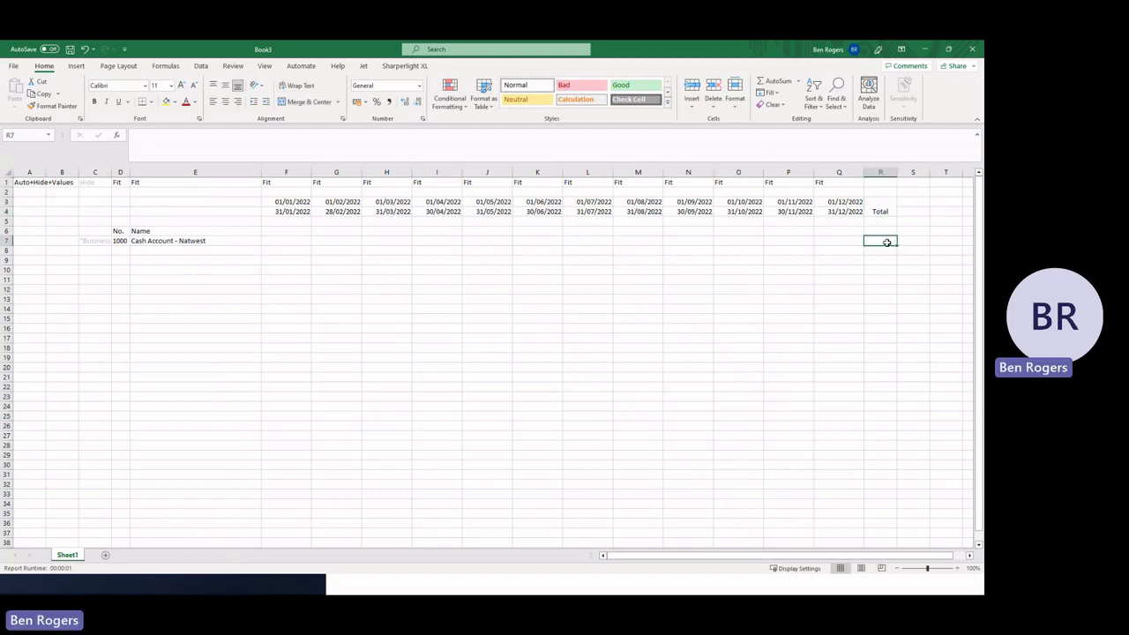
{"action": "left_click", "coordinate": [776, 81]}
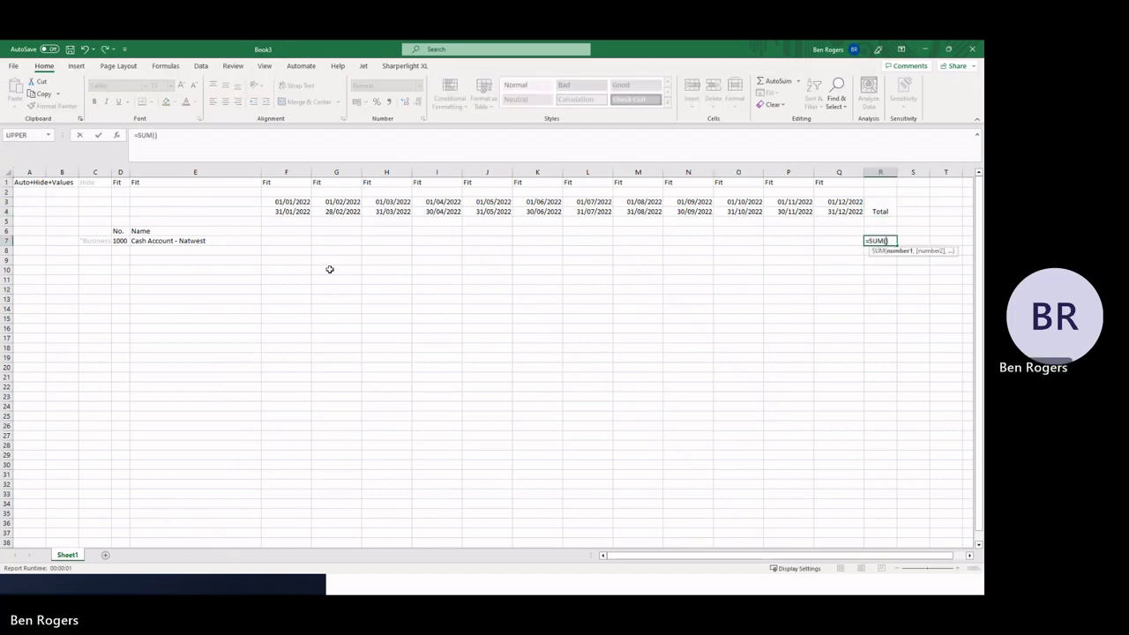
{"action": "mouse_move", "coordinate": [287, 240]}
{"action": "left_mouse_down"}
{"action": "mouse_move", "coordinate": [829, 241]}
{"action": "mouse_move", "coordinate": [302, 240]}
{"action": "left_mouse_up"}
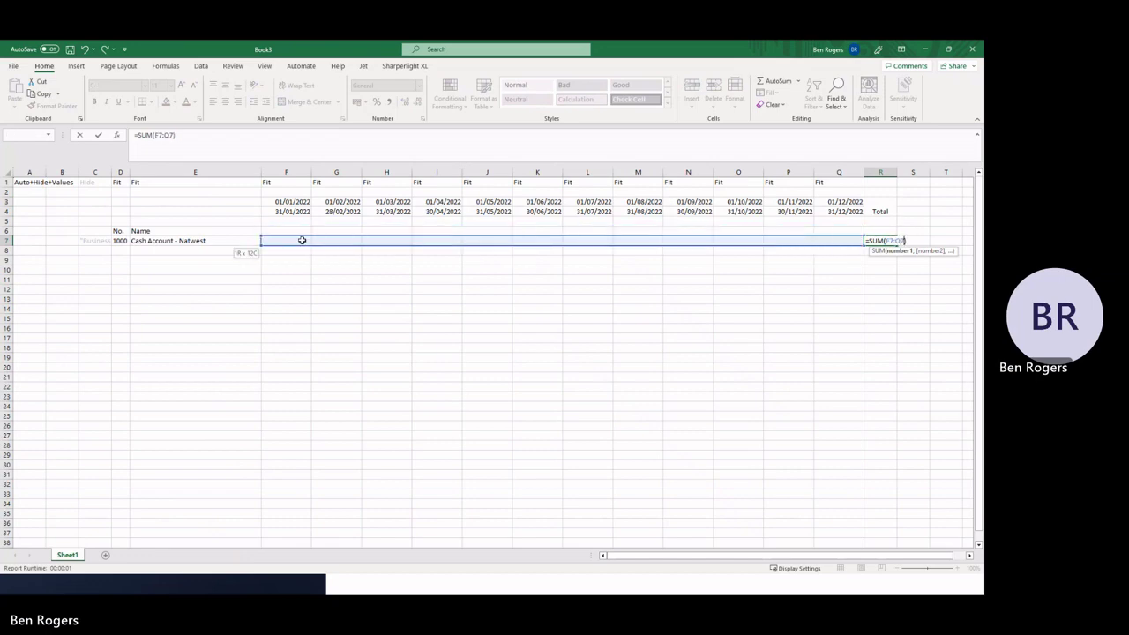
{"action": "key", "text": "Return"}
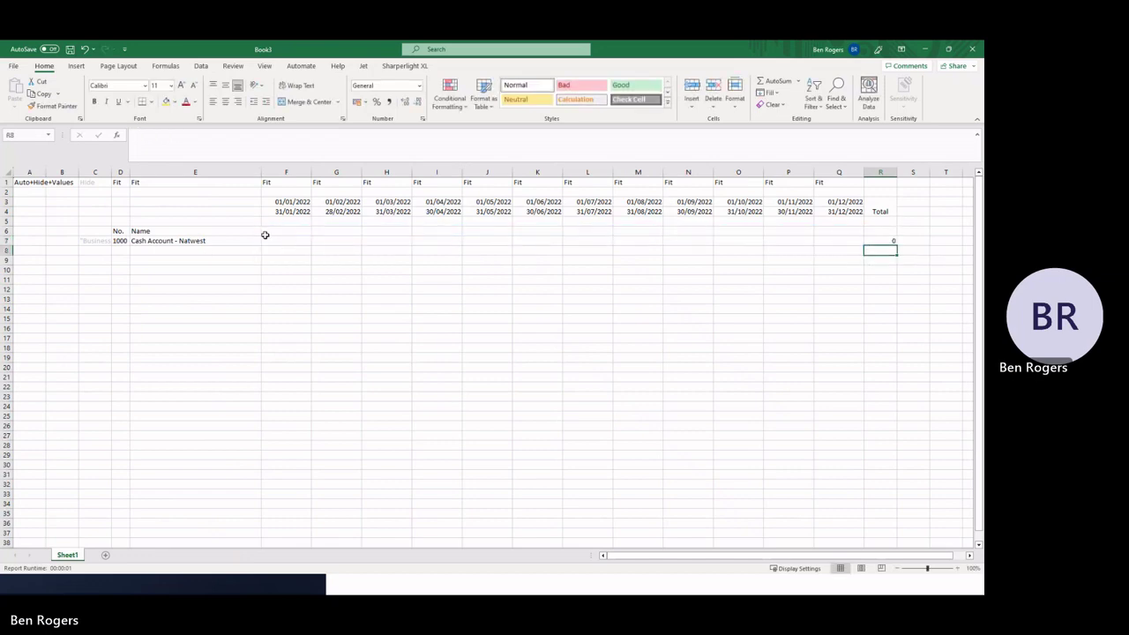
{"action": "left_click", "coordinate": [285, 222]}
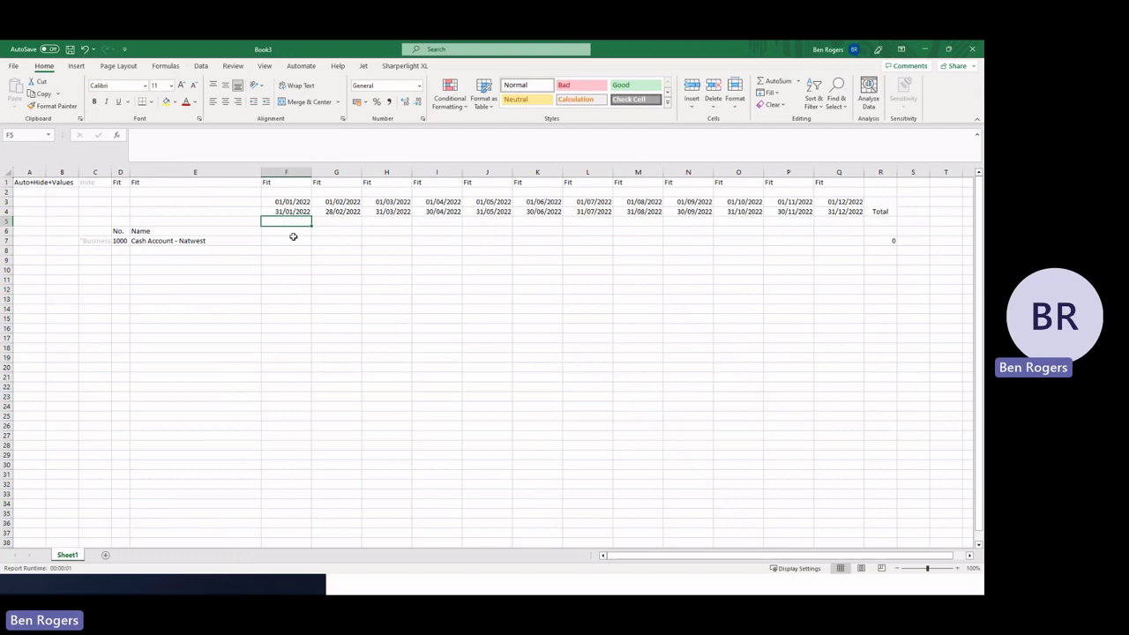
{"action": "left_click", "coordinate": [295, 241]}
{"action": "left_click", "coordinate": [304, 202]}
{"action": "left_click", "coordinate": [298, 212]}
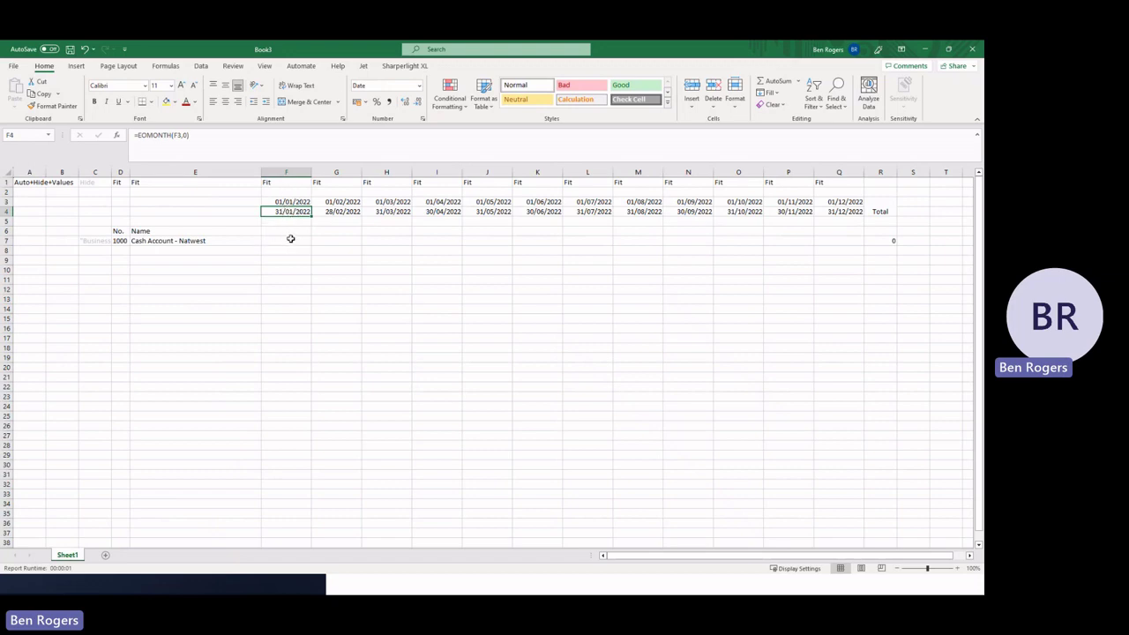
{"action": "left_click", "coordinate": [288, 223]}
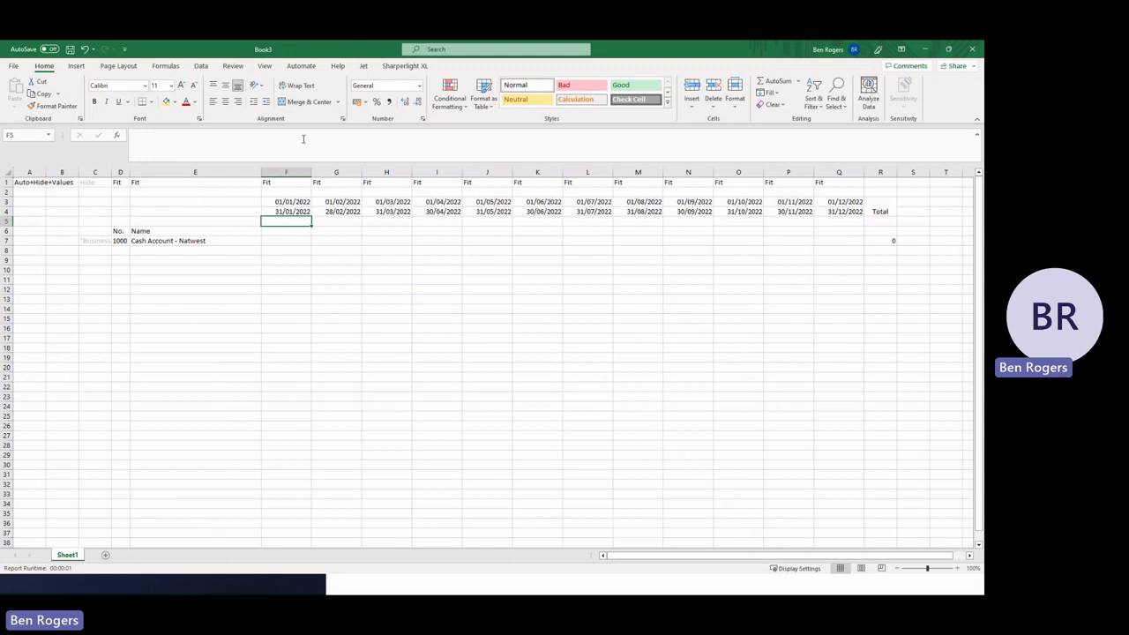
Step: Start a Jet NP DateFilter function in F5 with start date F3 and end date F4
{"action": "left_click", "coordinate": [362, 66]}
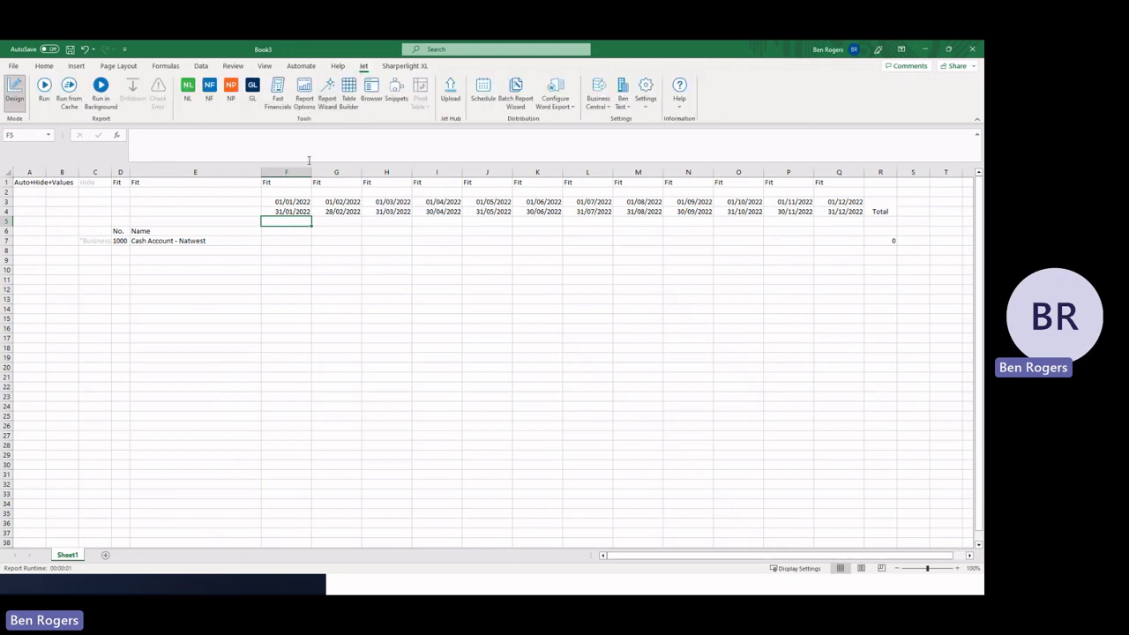
{"action": "left_click", "coordinate": [230, 91]}
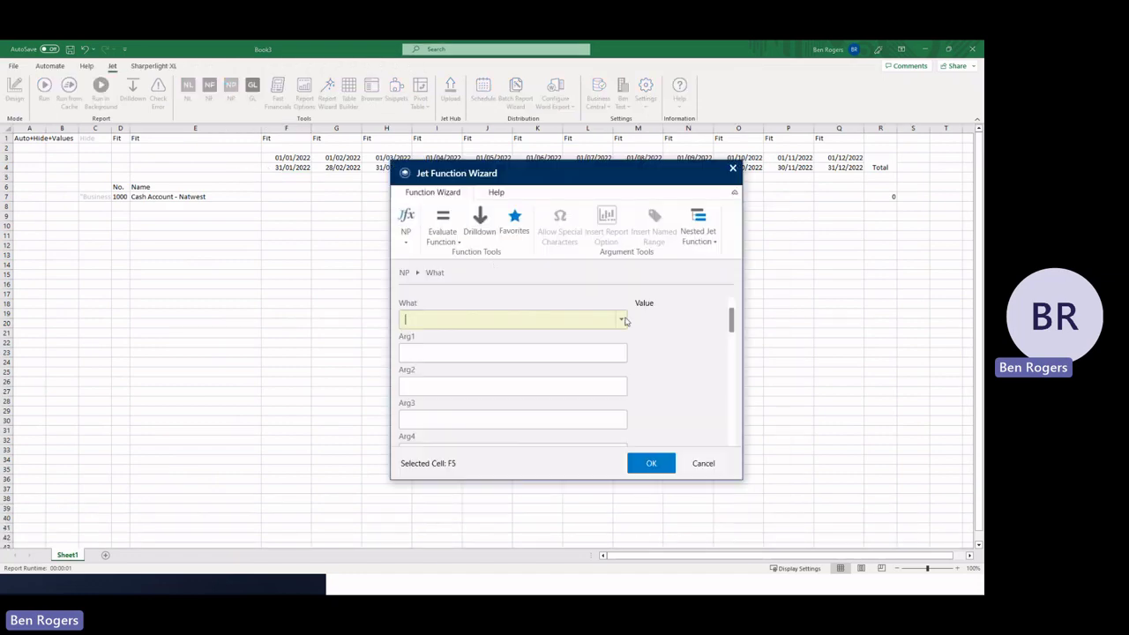
{"action": "left_click", "coordinate": [622, 320]}
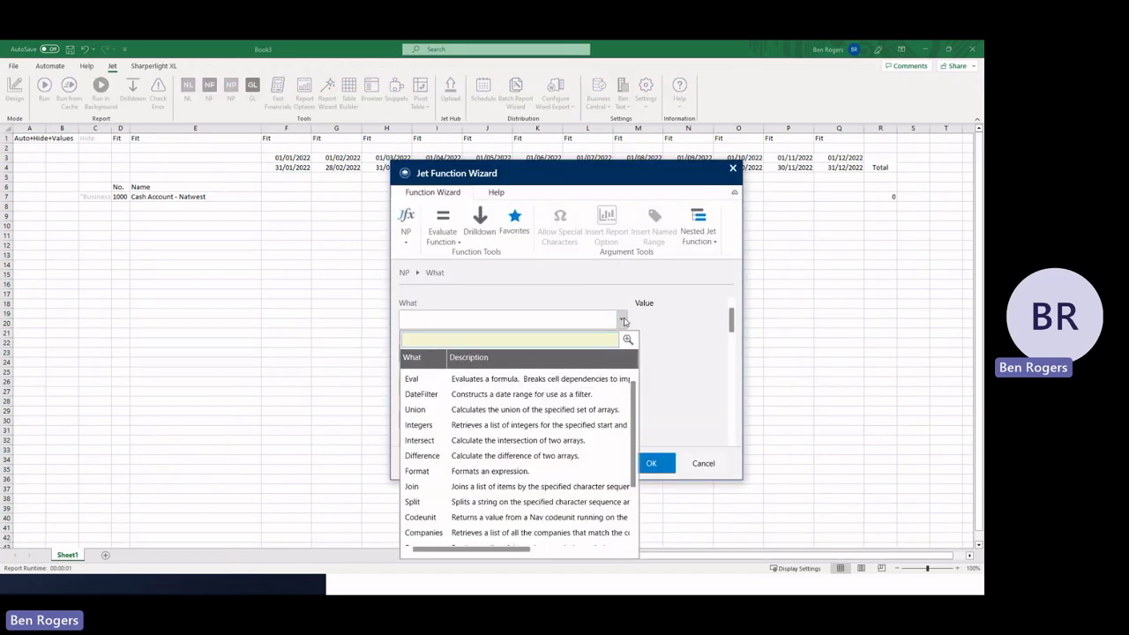
{"action": "left_click", "coordinate": [484, 399]}
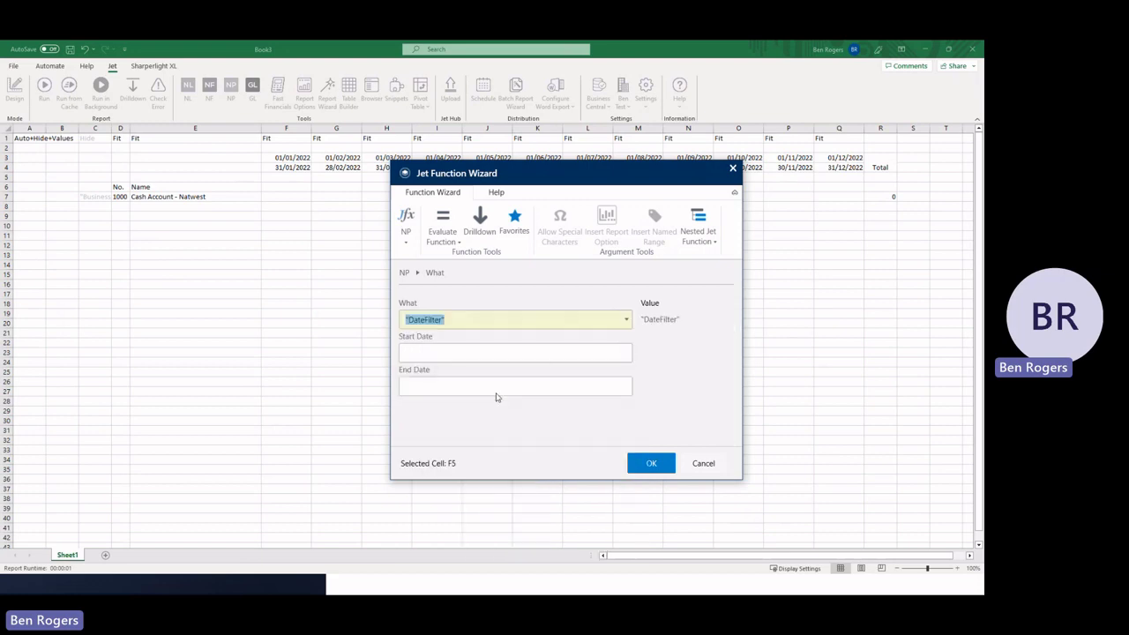
{"action": "left_click", "coordinate": [541, 354]}
{"action": "left_click", "coordinate": [294, 159]}
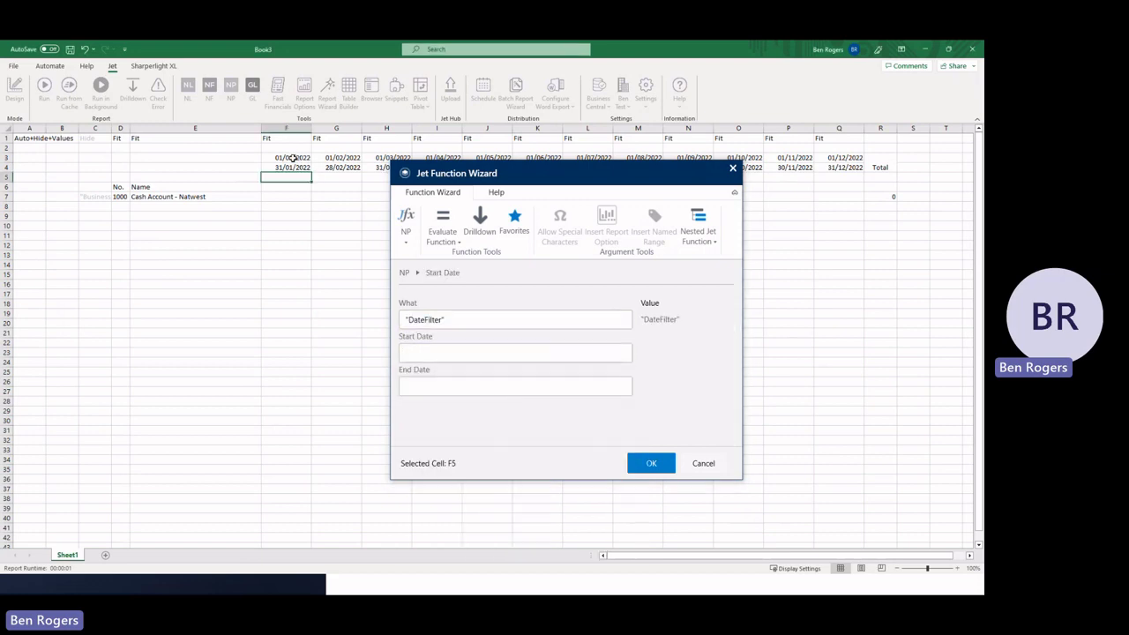
{"action": "left_click", "coordinate": [434, 380]}
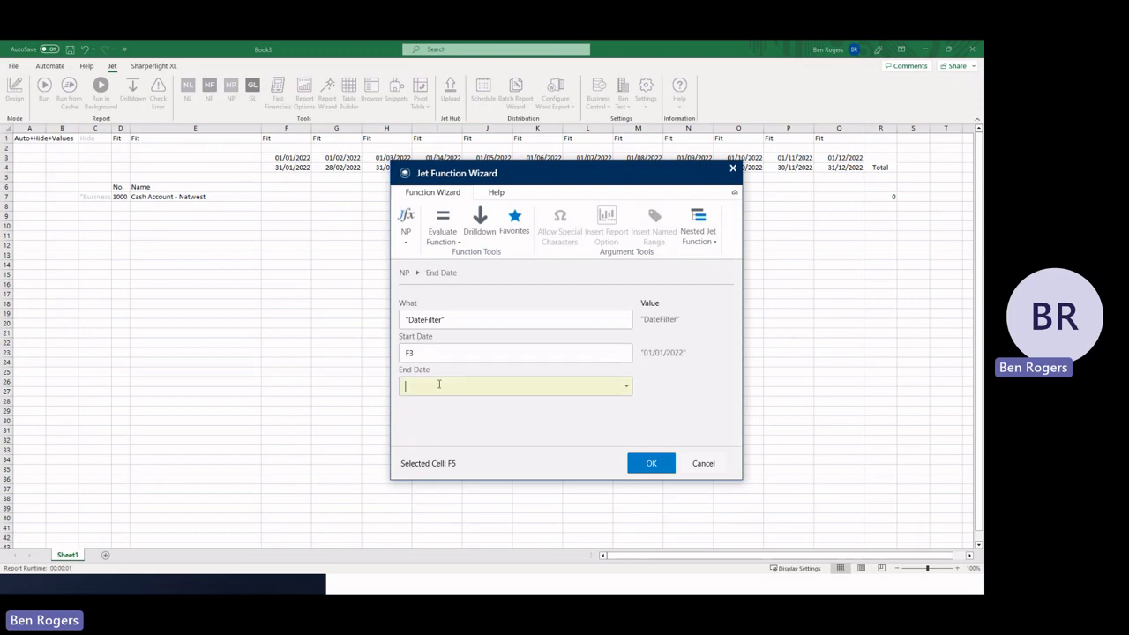
{"action": "left_click", "coordinate": [290, 168]}
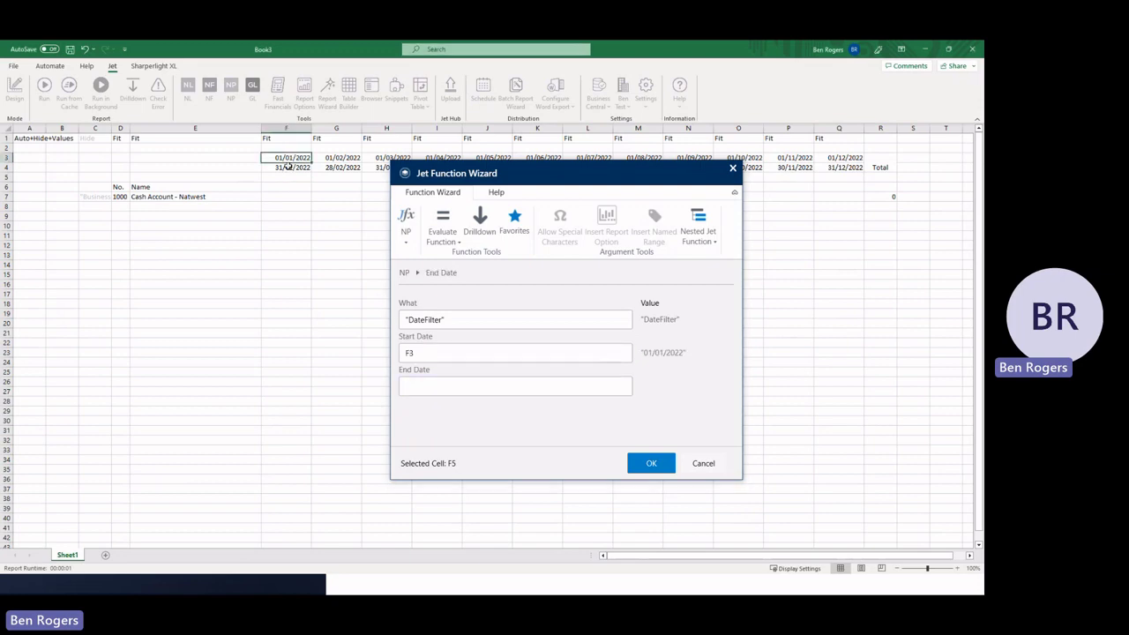
Step: Lock the rows of the date references as F$3 and F$4 and insert the DateFilter function in F5
{"action": "left_click", "coordinate": [421, 355]}
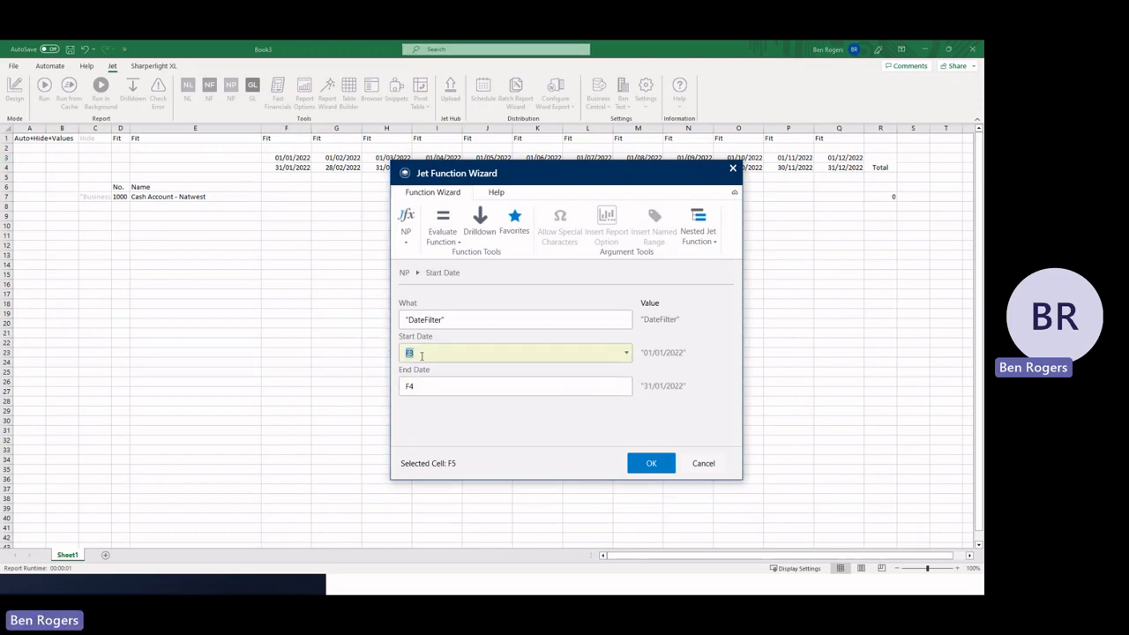
{"action": "type", "text": "F$3"}
{"action": "left_click", "coordinate": [437, 385]}
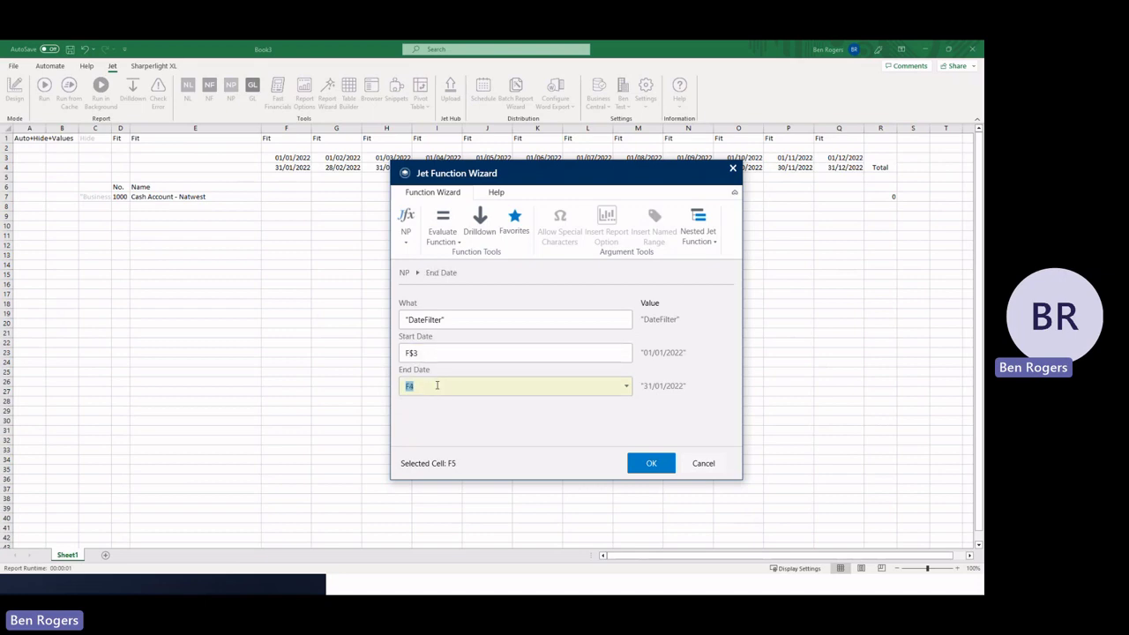
{"action": "key", "text": "F4"}
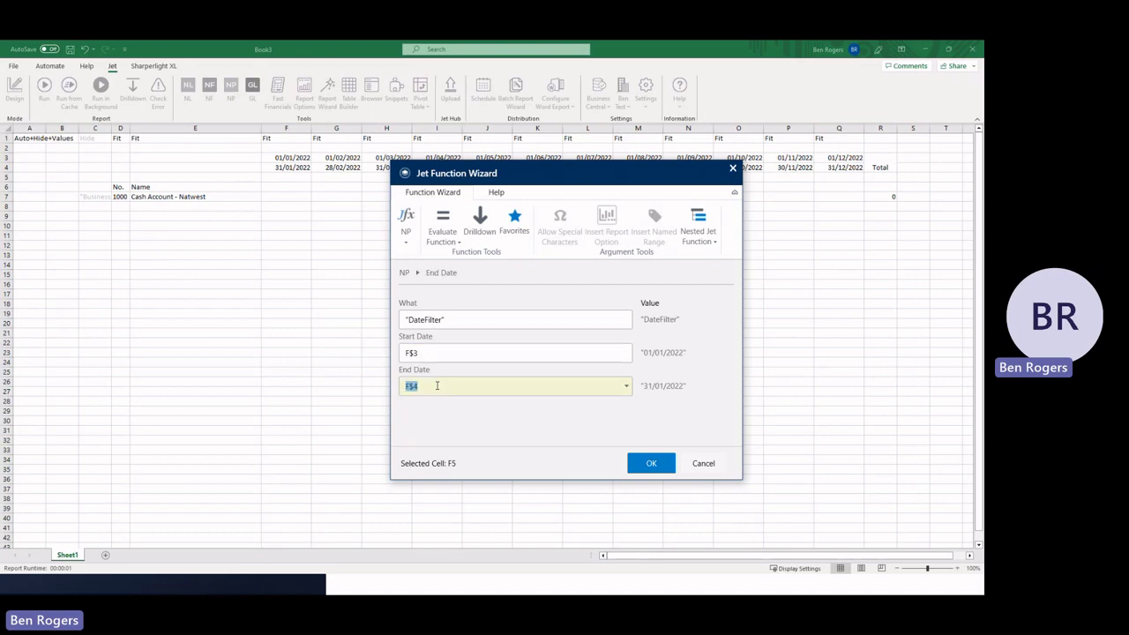
{"action": "left_click", "coordinate": [651, 463]}
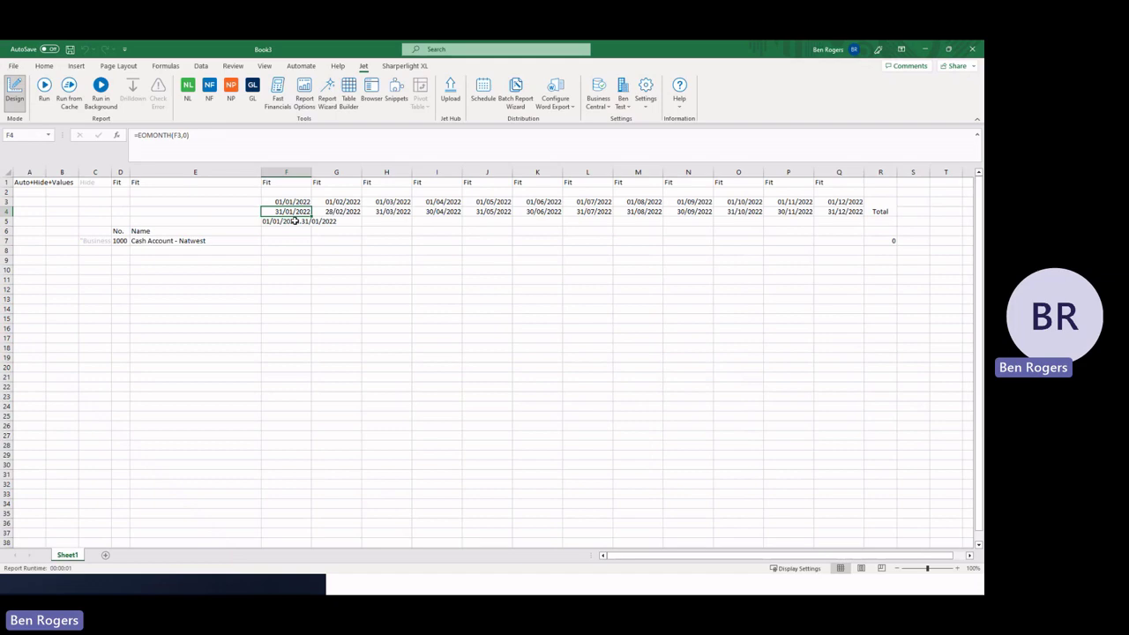
Step: Fill the DateFilter formula from F5 across to Q5 and check the copied formulas in several months
{"action": "left_click", "coordinate": [296, 220]}
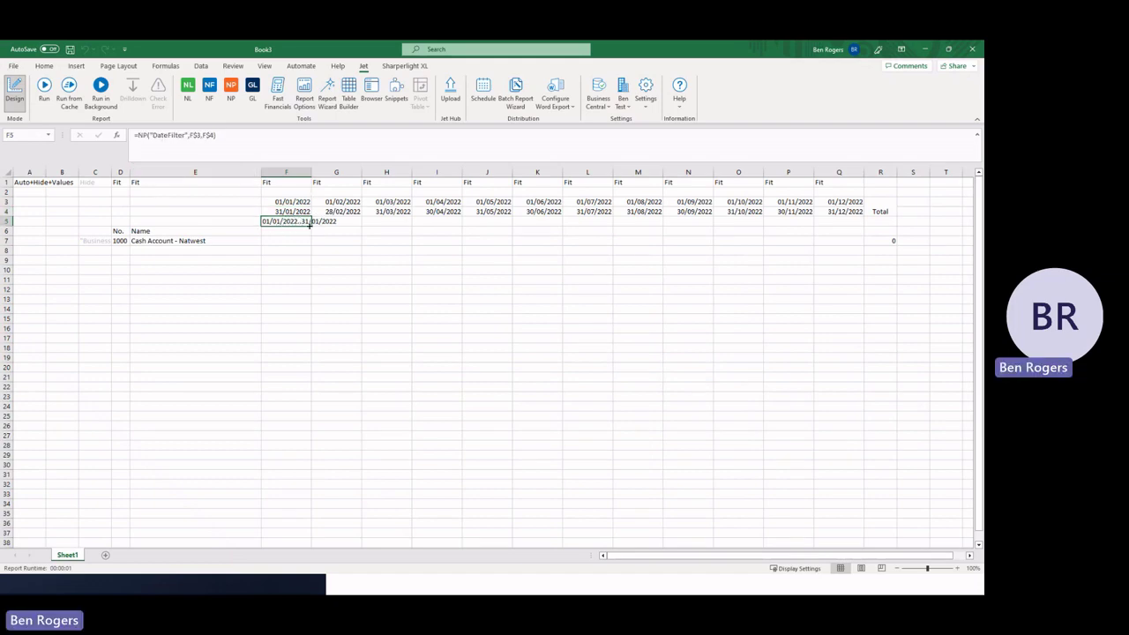
{"action": "left_click_drag", "start_coordinate": [310, 224], "coordinate": [865, 226]}
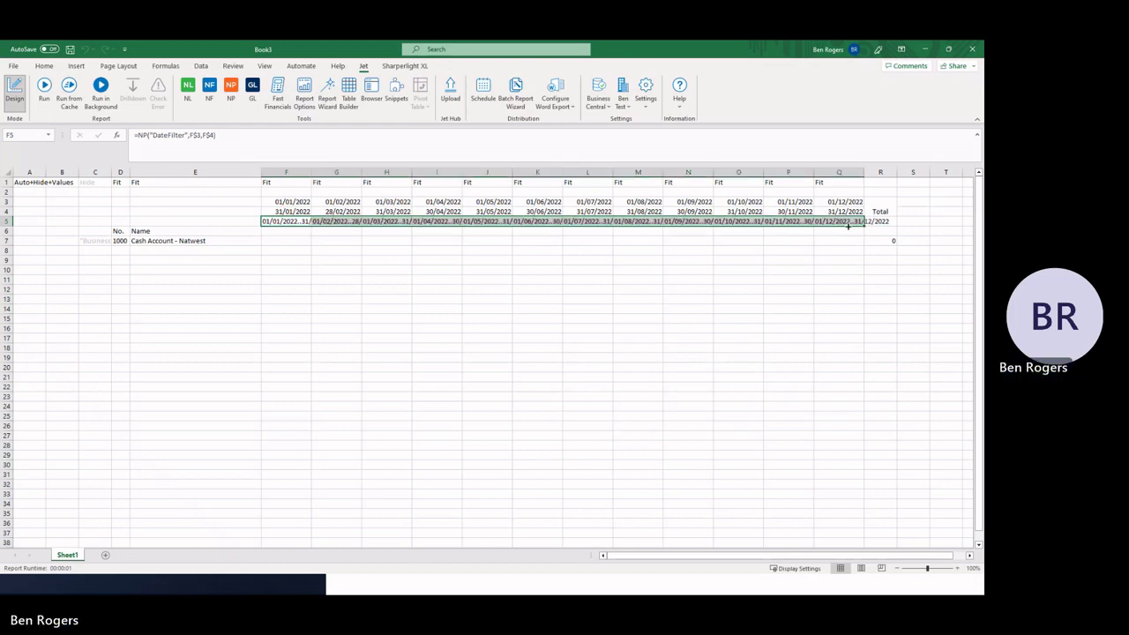
{"action": "left_click", "coordinate": [284, 223]}
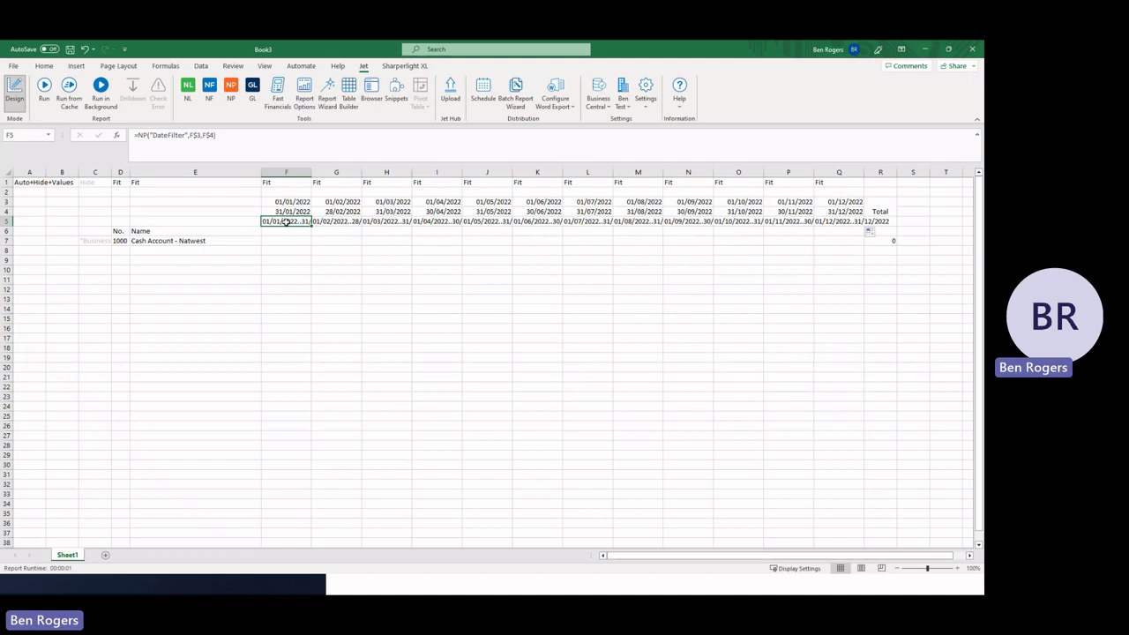
{"action": "left_click", "coordinate": [328, 221]}
{"action": "left_click", "coordinate": [367, 223]}
{"action": "left_click", "coordinate": [436, 222]}
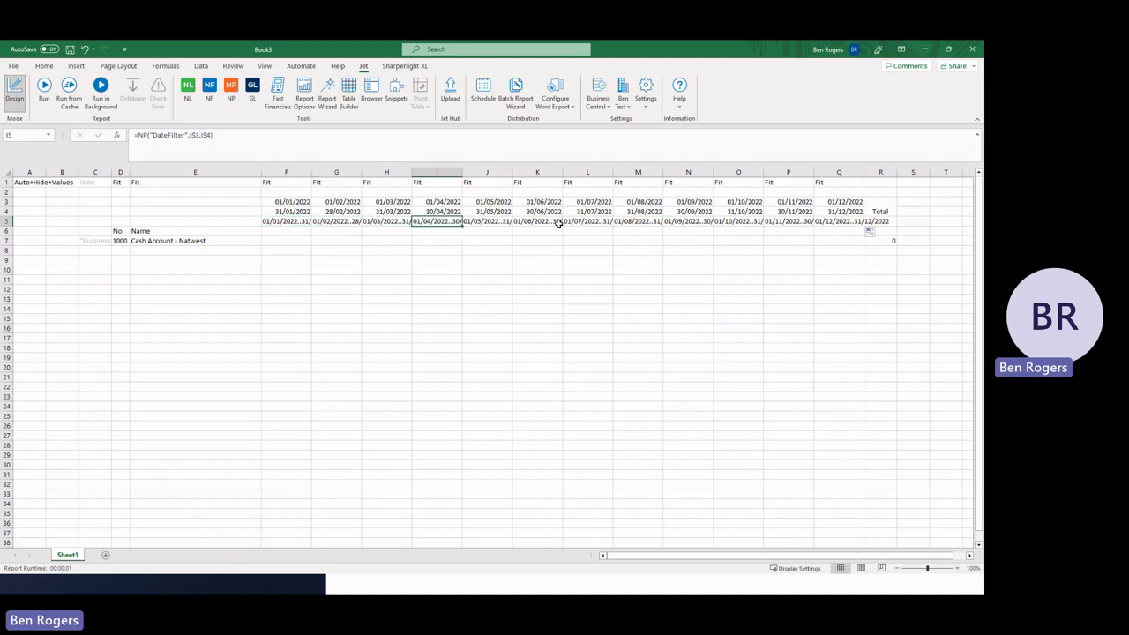
Step: Start a Jet NL function in F7 that sums the Amount field of the G/L Entry table
{"action": "left_click", "coordinate": [557, 214]}
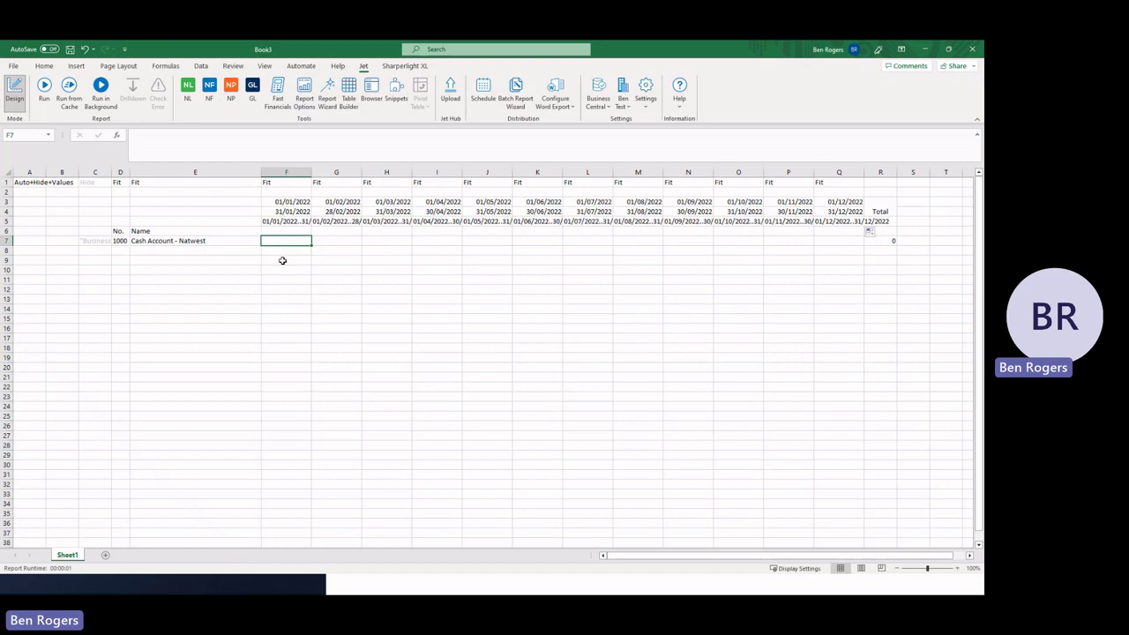
{"action": "left_click", "coordinate": [188, 91]}
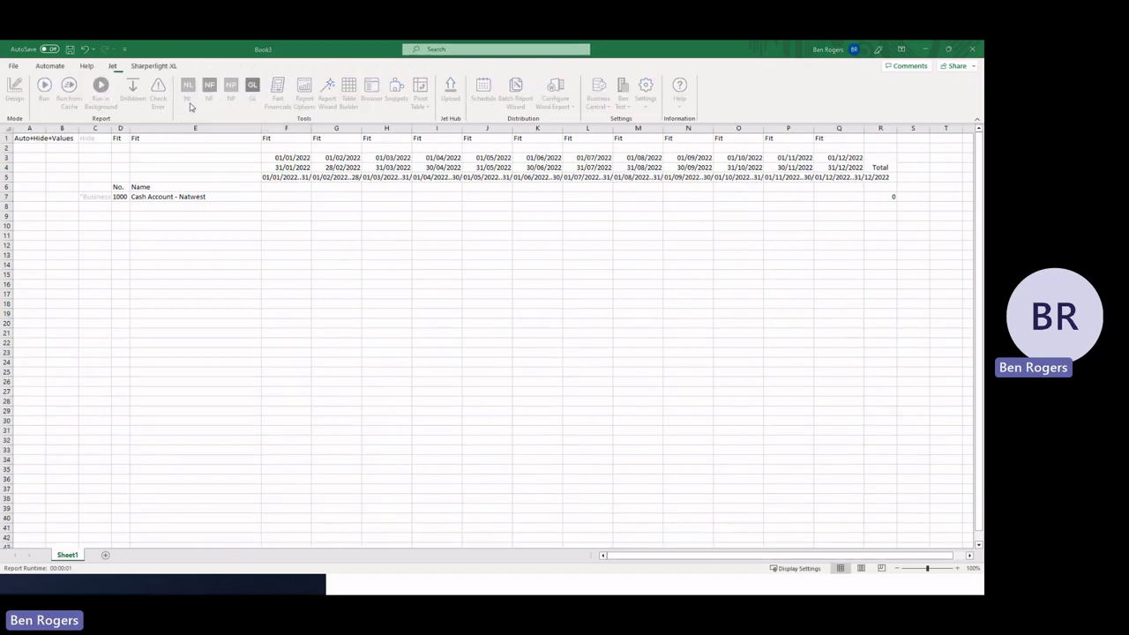
{"action": "left_click", "coordinate": [621, 320]}
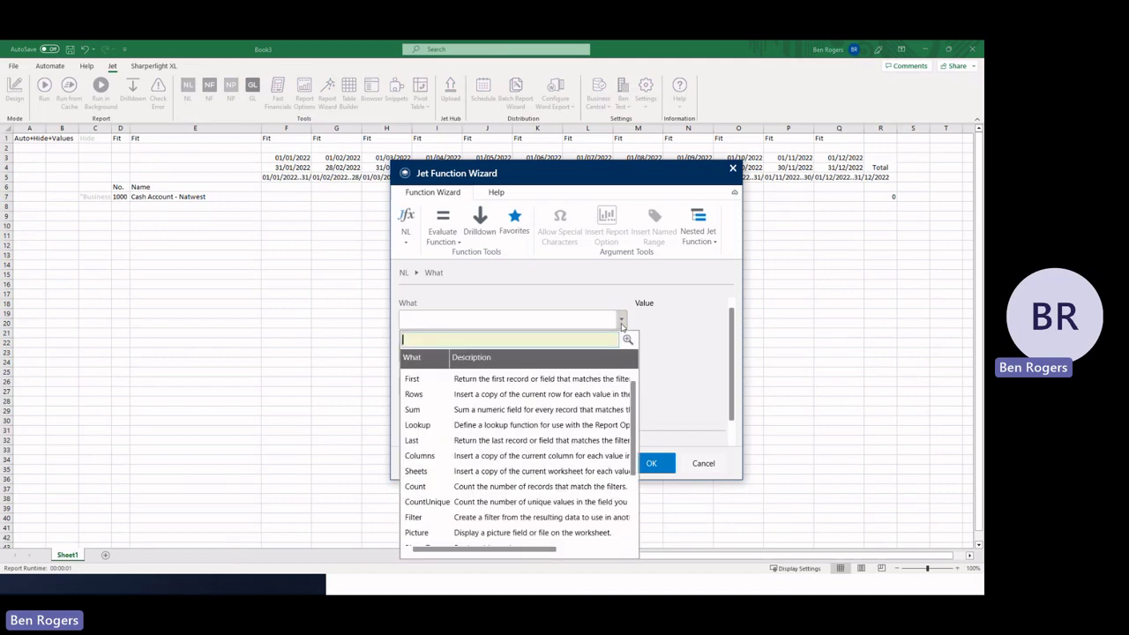
{"action": "left_click", "coordinate": [460, 410]}
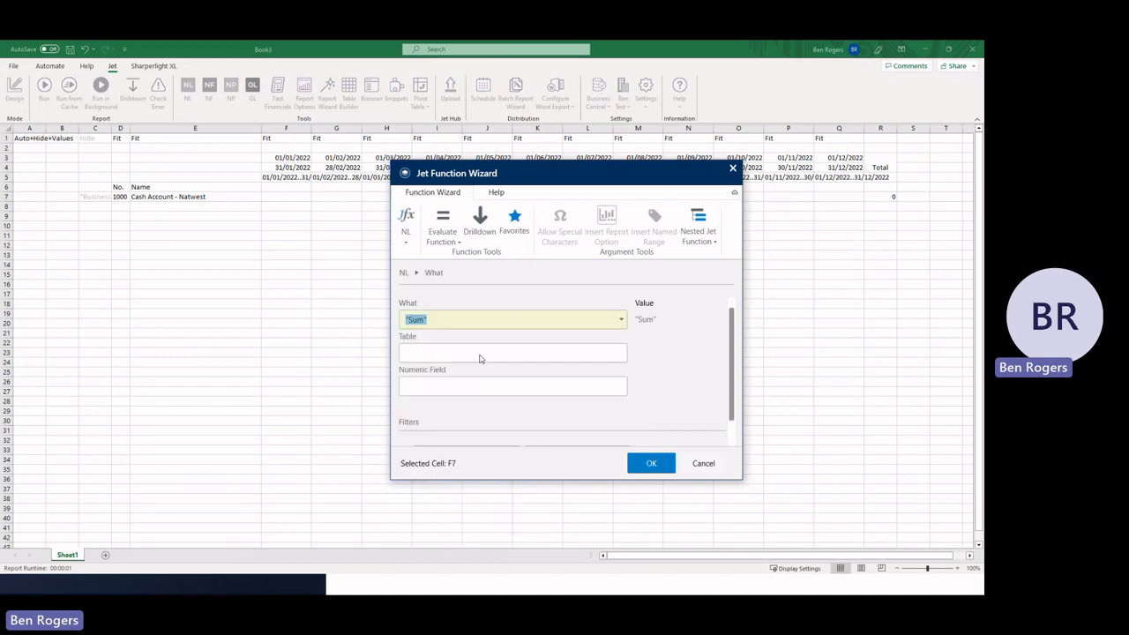
{"action": "left_click", "coordinate": [534, 352]}
{"action": "left_click", "coordinate": [622, 353]}
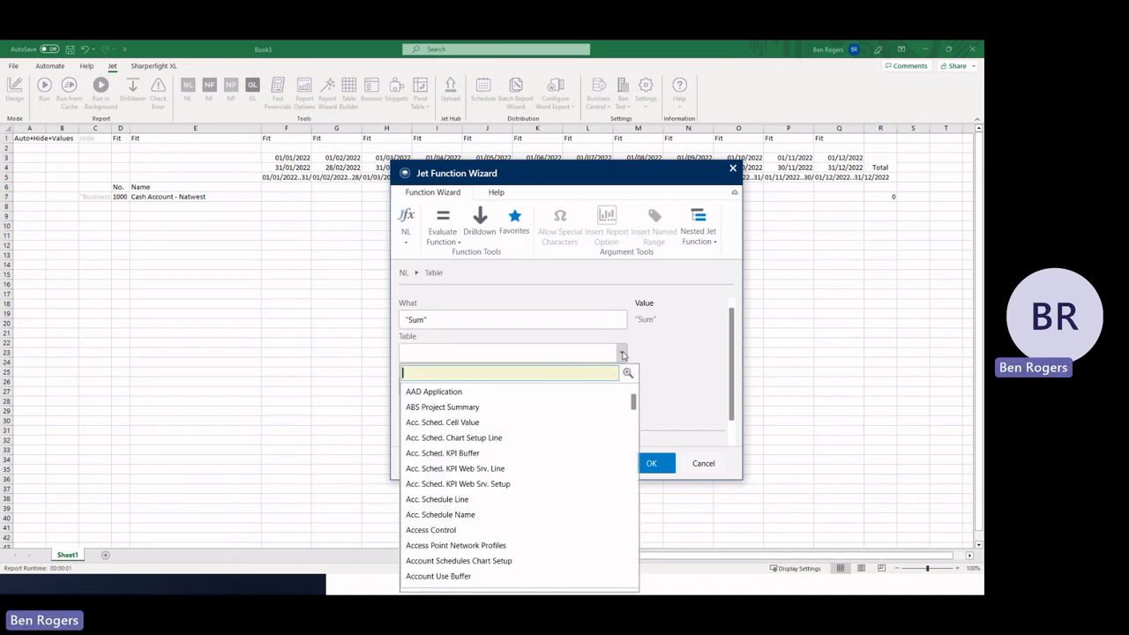
{"action": "type", "text": "g/l e"}
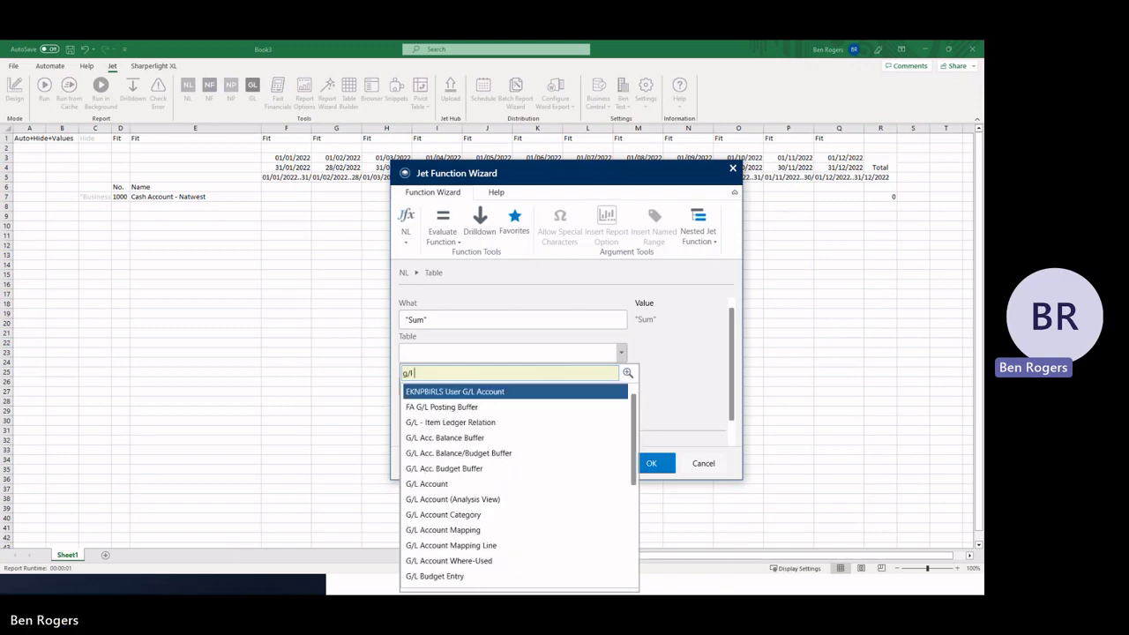
{"action": "left_click", "coordinate": [431, 393]}
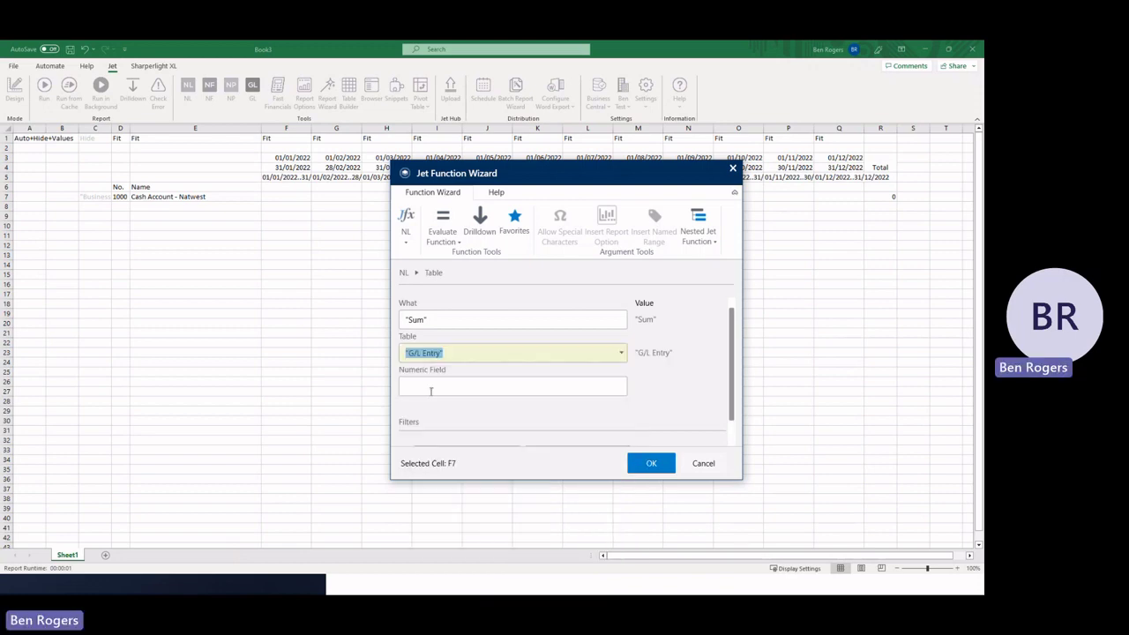
{"action": "left_click", "coordinate": [622, 388]}
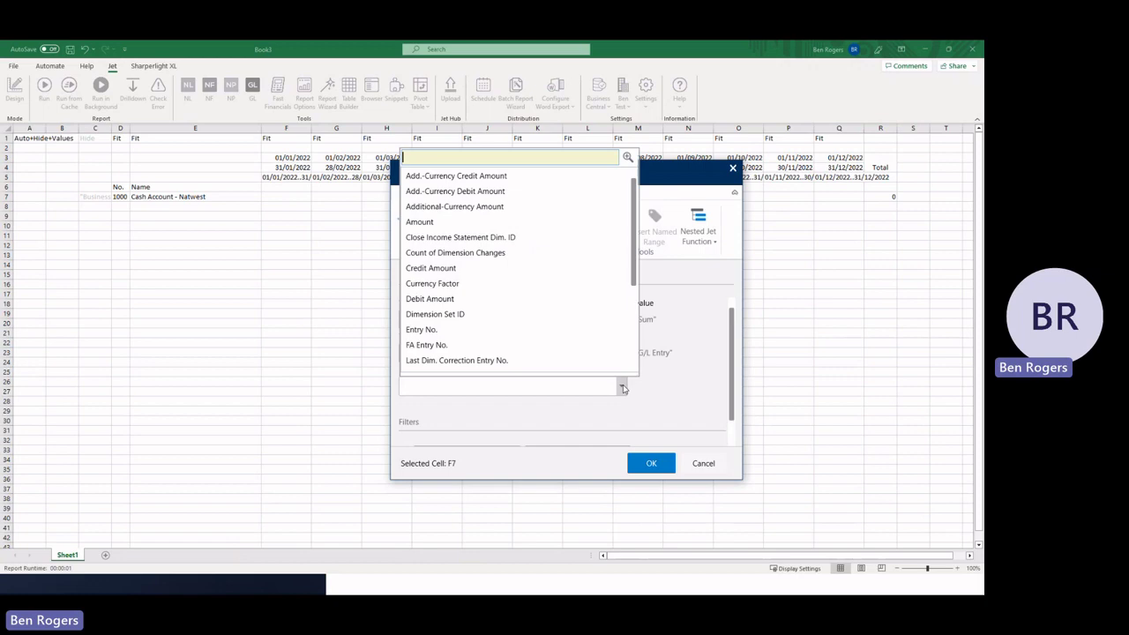
{"action": "left_click", "coordinate": [437, 226]}
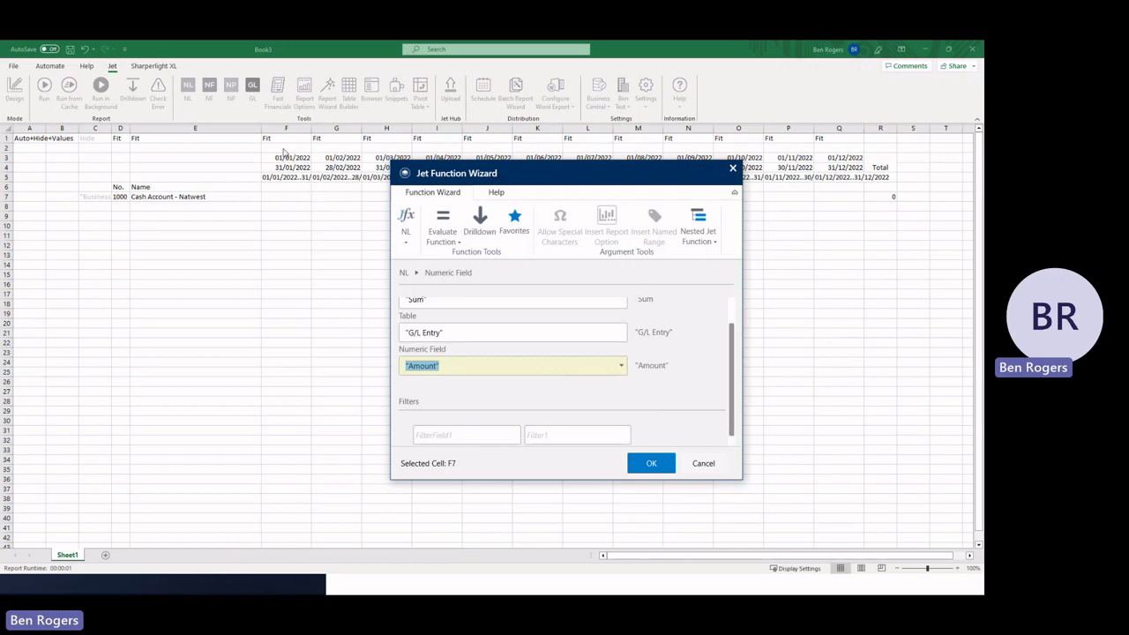
Step: Filter the sum on Posting Date using the row-locked date range reference F$5
{"action": "left_click", "coordinate": [466, 441]}
{"action": "left_click", "coordinate": [517, 436]}
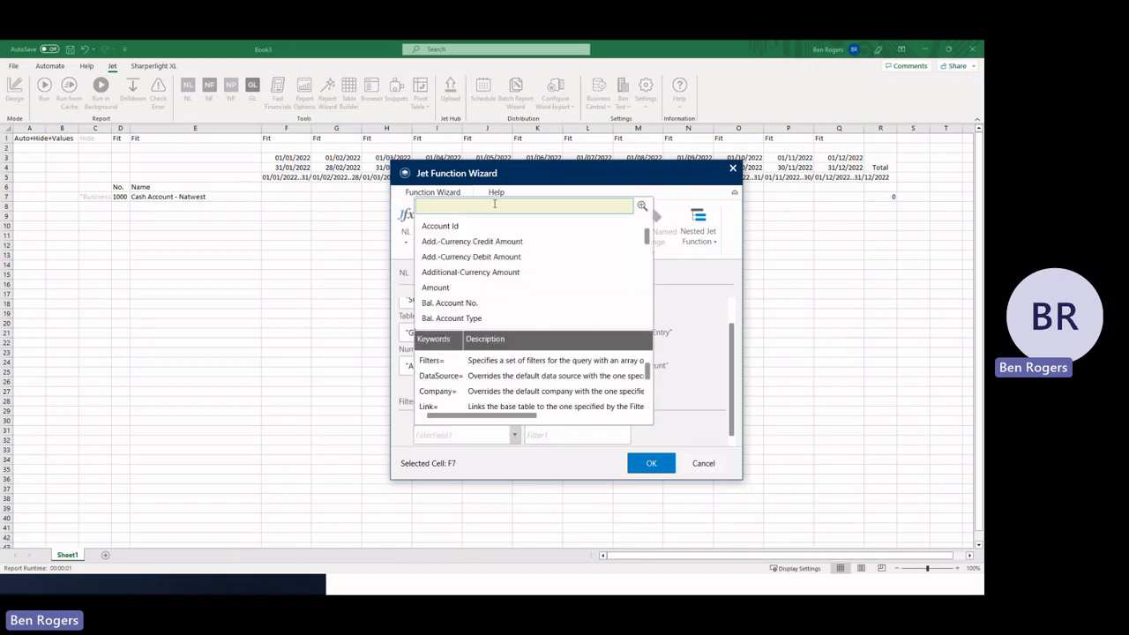
{"action": "type", "text": "post"}
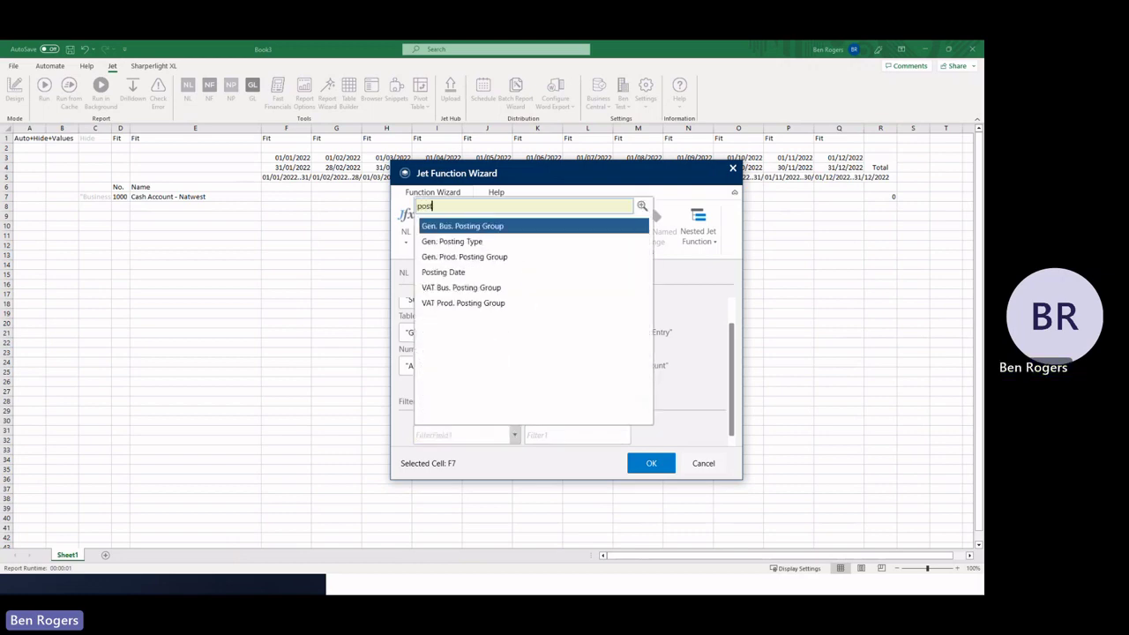
{"action": "left_click", "coordinate": [467, 274]}
{"action": "left_click", "coordinate": [617, 431]}
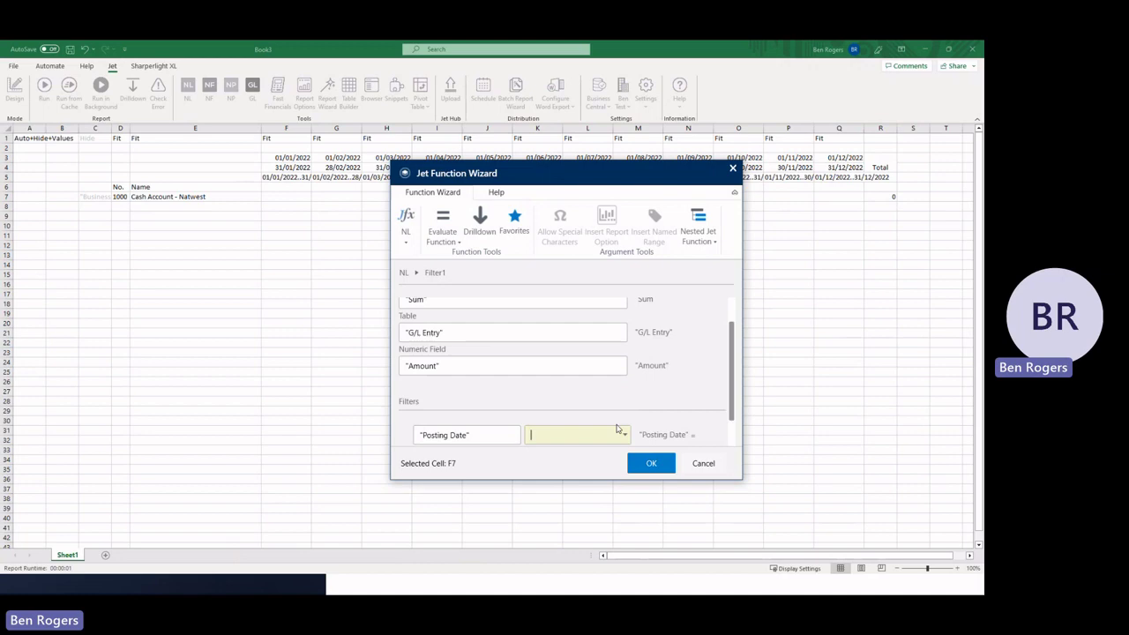
{"action": "left_click_drag", "start_coordinate": [585, 179], "coordinate": [508, 239]}
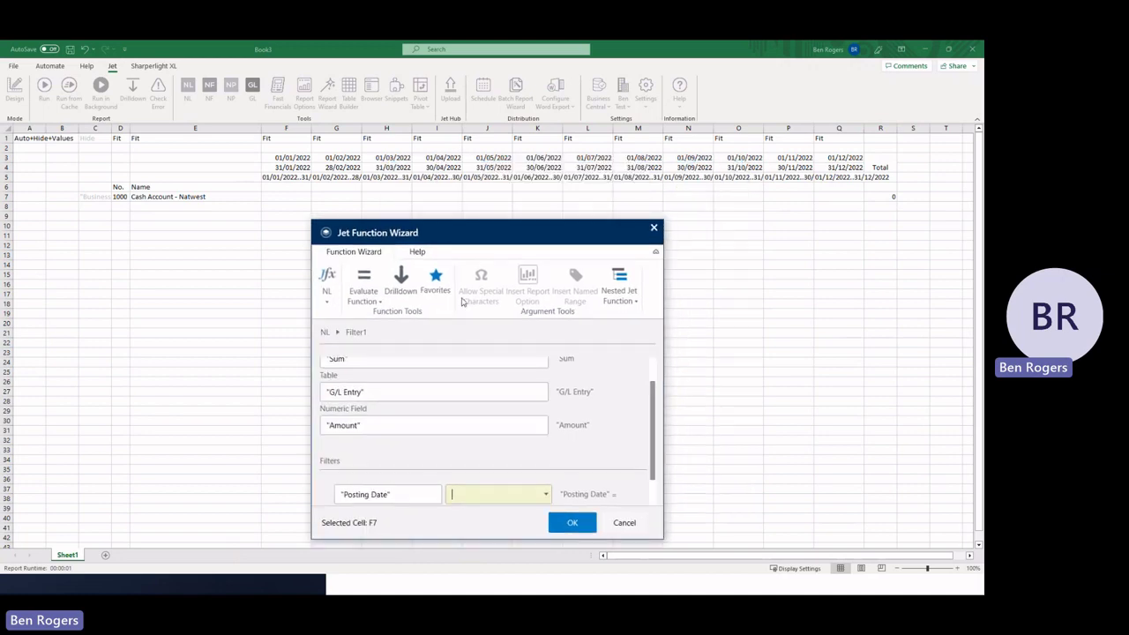
{"action": "left_click", "coordinate": [276, 177]}
{"action": "key", "text": "F4"}
{"action": "key", "text": "F4"}
{"action": "scroll", "coordinate": [599, 438], "scroll_direction": "down", "scroll_amount": 1}
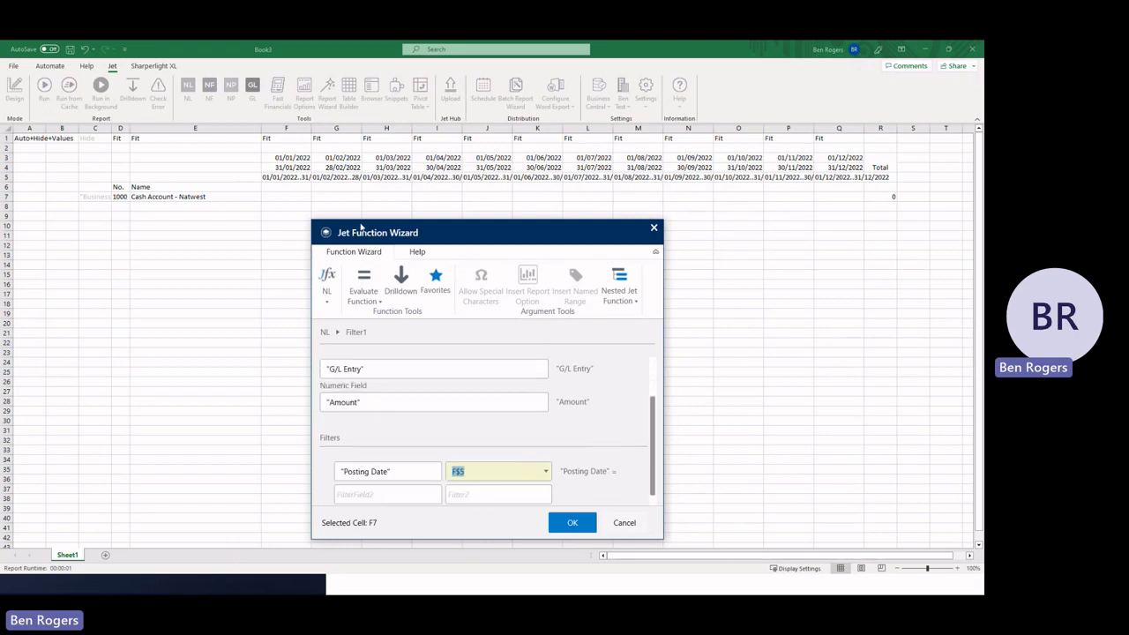
Step: Add a second filter on G/L Account No. using the column-locked reference $D7, and insert the NL sum function in F7
{"action": "left_click", "coordinate": [415, 495]}
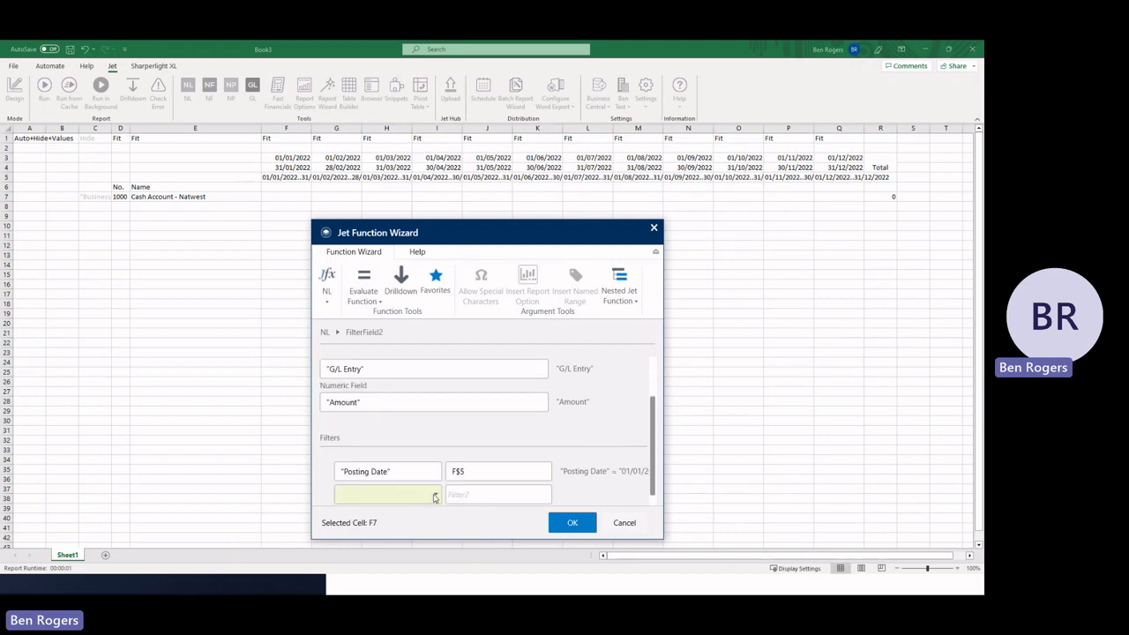
{"action": "left_click", "coordinate": [434, 496]}
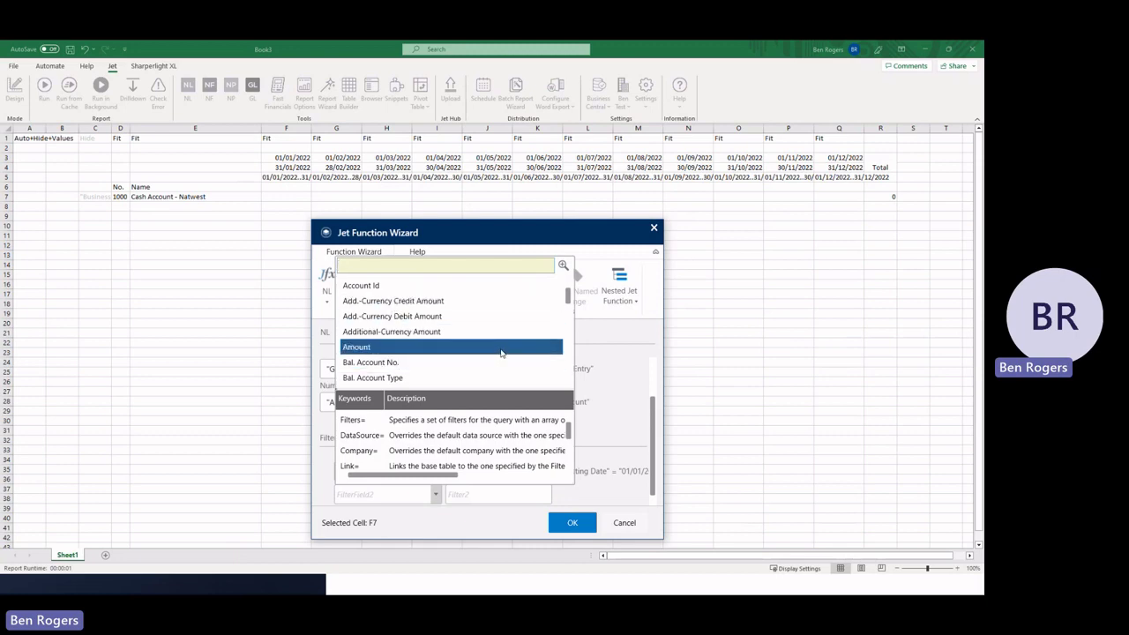
{"action": "type", "text": "g/l"}
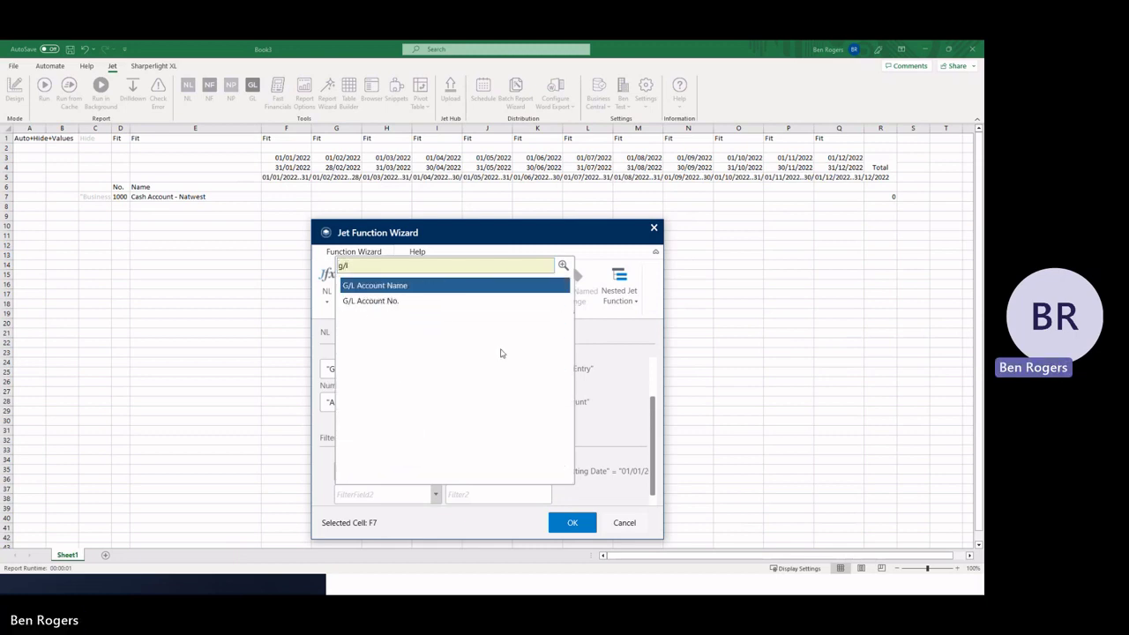
{"action": "left_click", "coordinate": [385, 305]}
{"action": "left_click", "coordinate": [482, 495]}
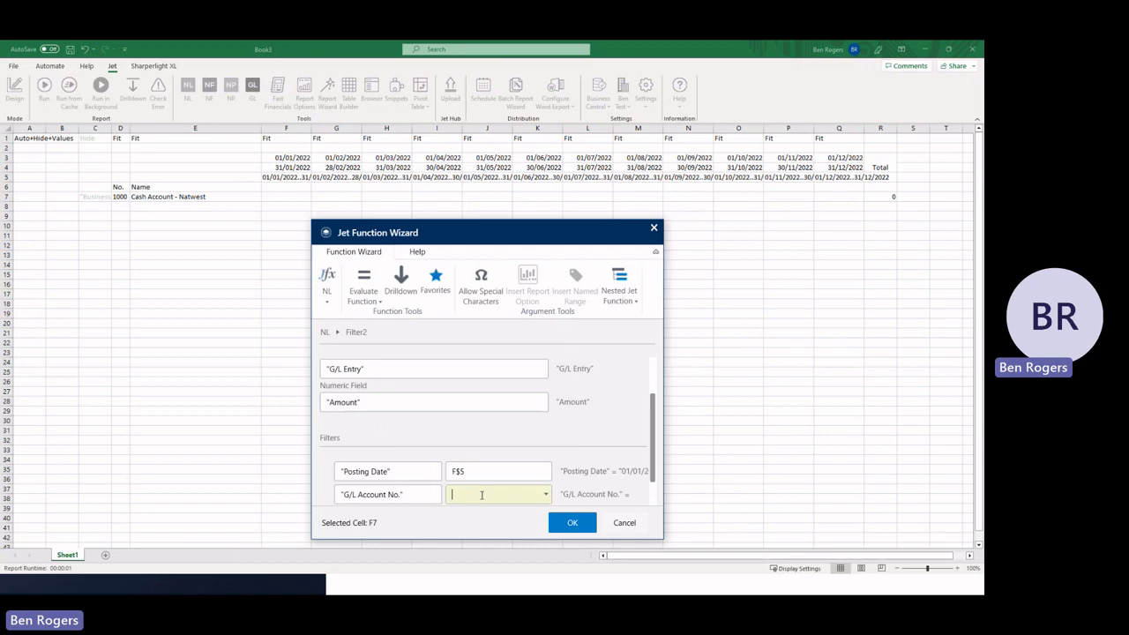
{"action": "left_click", "coordinate": [120, 197]}
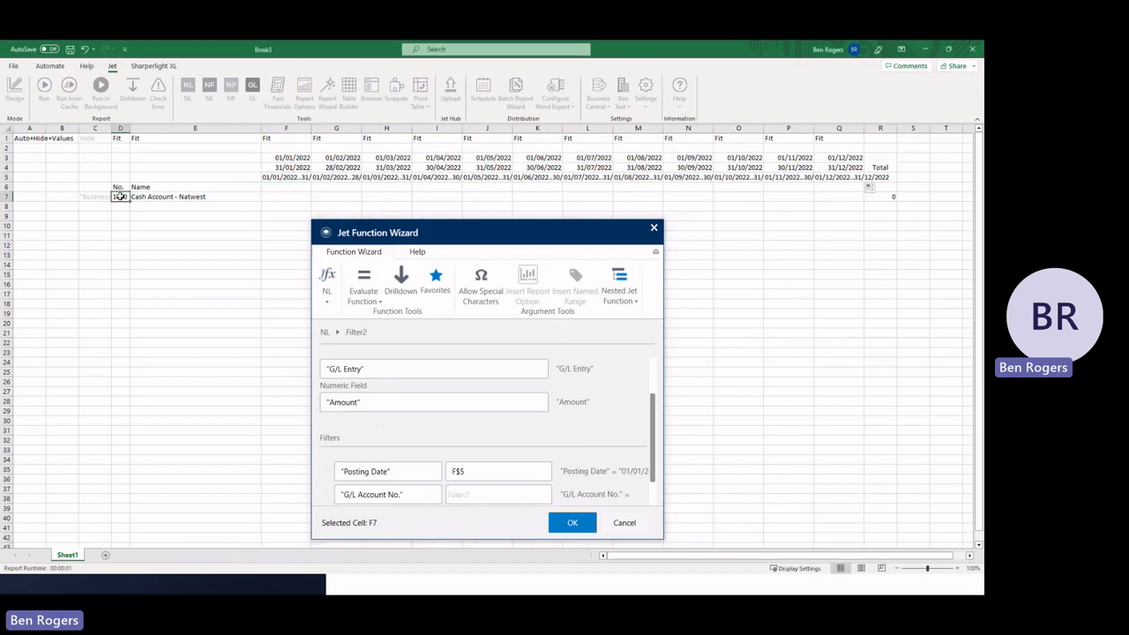
{"action": "key", "text": "F4"}
{"action": "key", "text": "F4"}
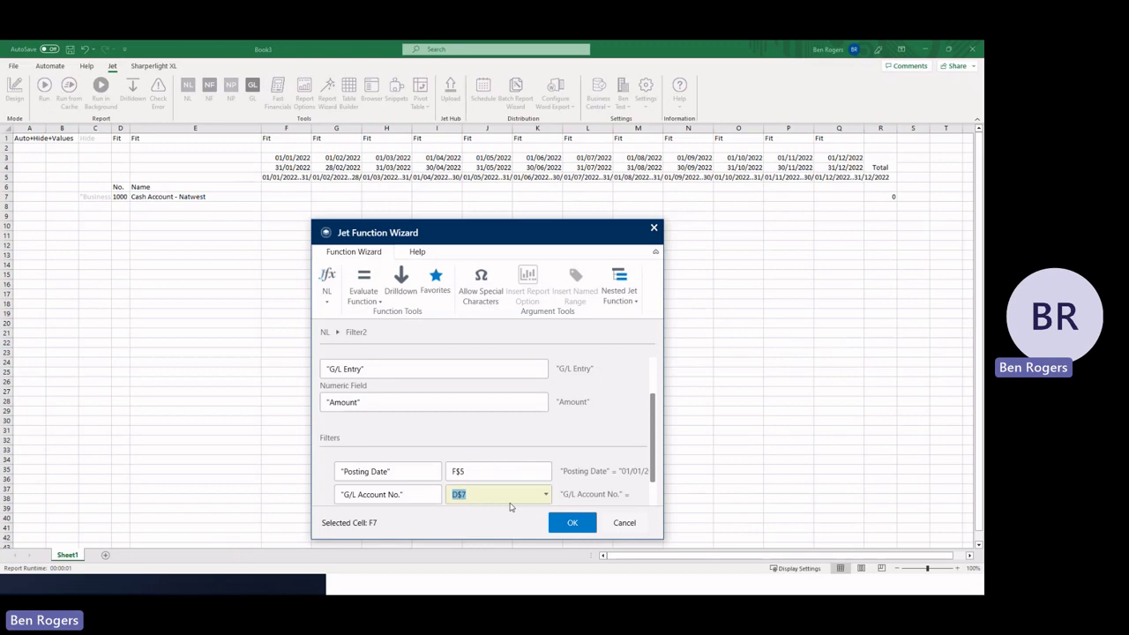
{"action": "left_click", "coordinate": [572, 524]}
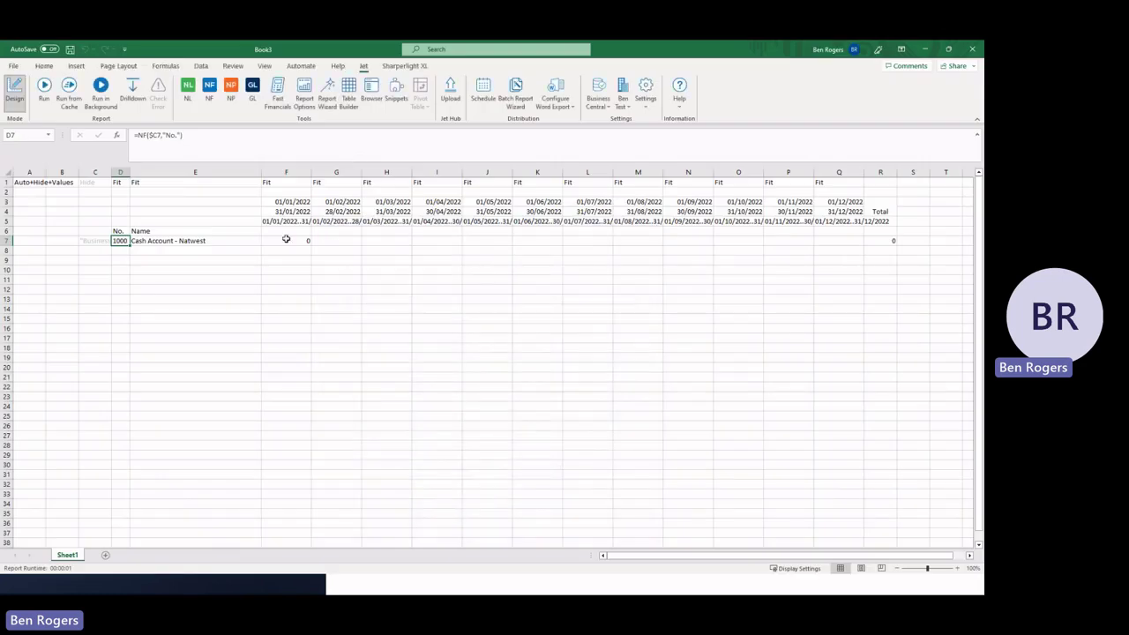
Step: Fill the NL sum formula from F7 across the monthly columns to Q7
{"action": "left_click", "coordinate": [286, 240]}
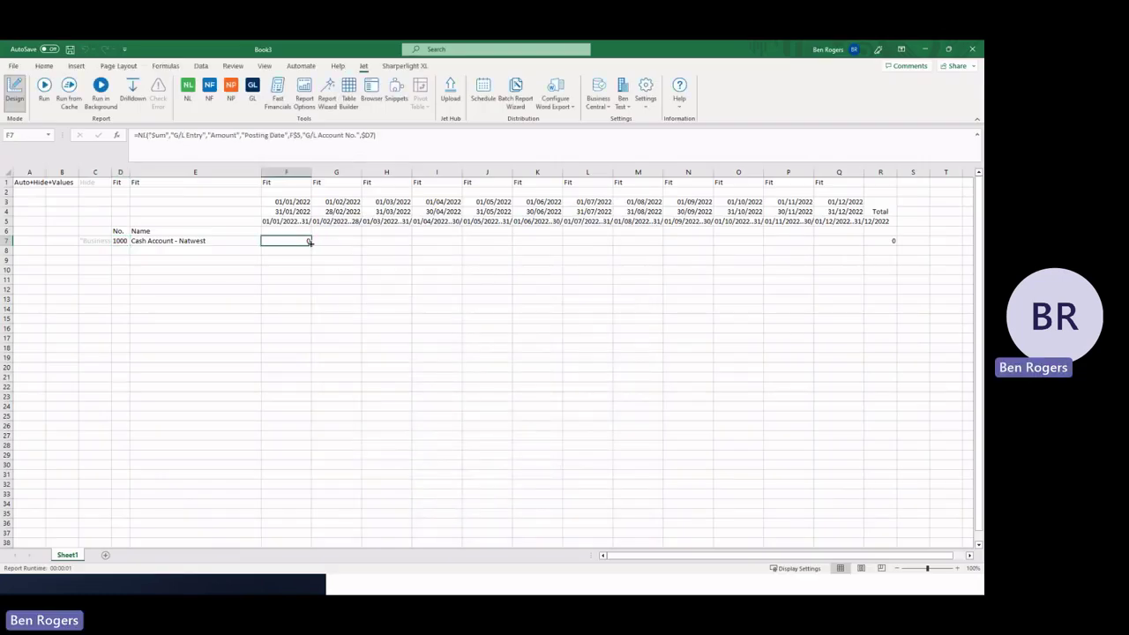
{"action": "double_click", "coordinate": [309, 241]}
{"action": "key", "text": "Escape"}
{"action": "left_click_drag", "start_coordinate": [310, 246], "coordinate": [847, 246]}
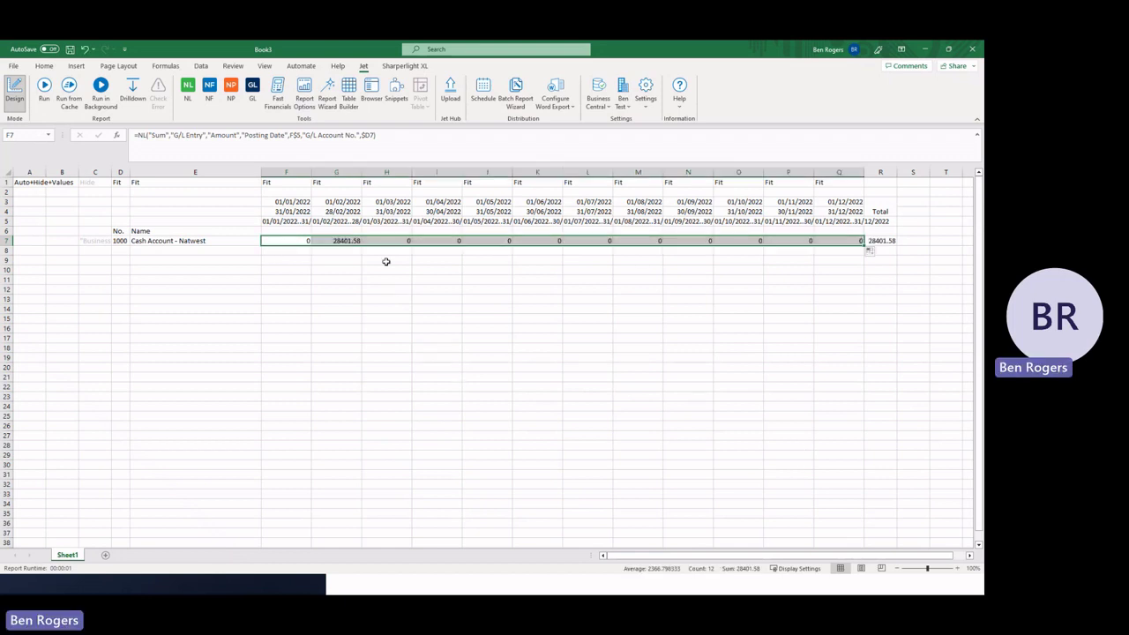
Step: Format F7:Q7 with a custom number format using thousands separators, no decimals, and red negatives in parentheses
{"action": "right_click", "coordinate": [322, 243]}
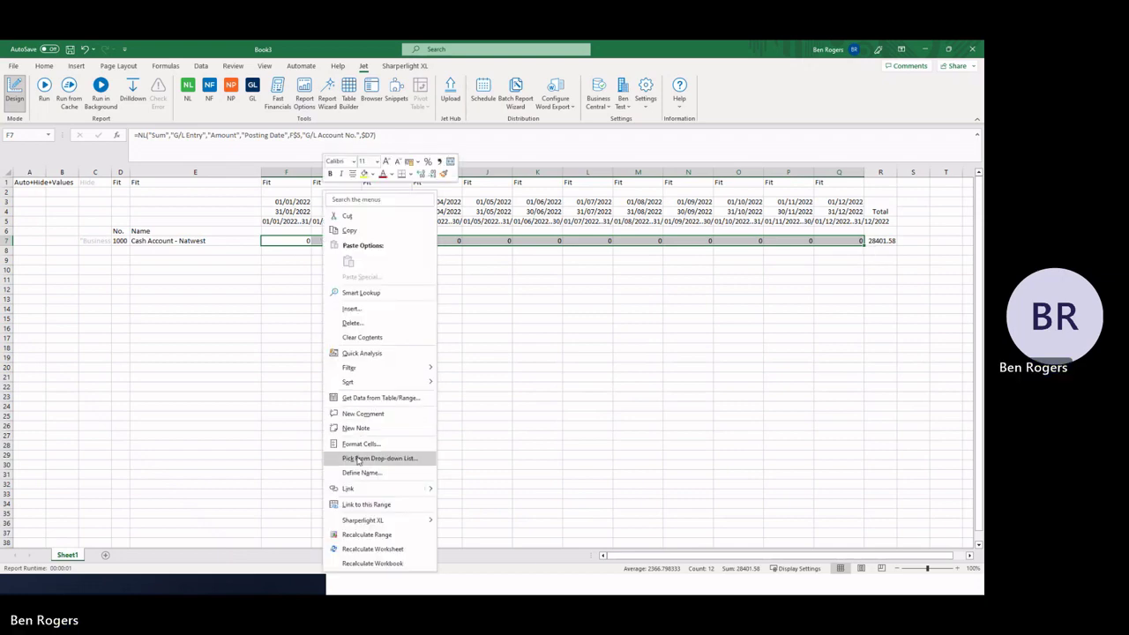
{"action": "left_click", "coordinate": [361, 449]}
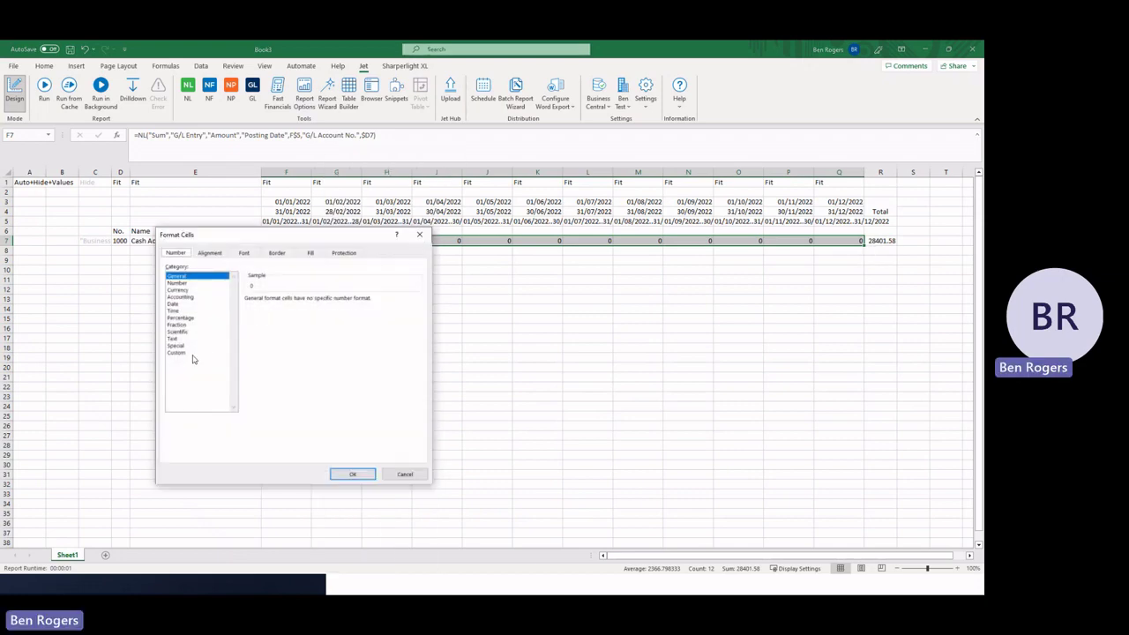
{"action": "left_click", "coordinate": [178, 353]}
{"action": "left_click", "coordinate": [282, 360]}
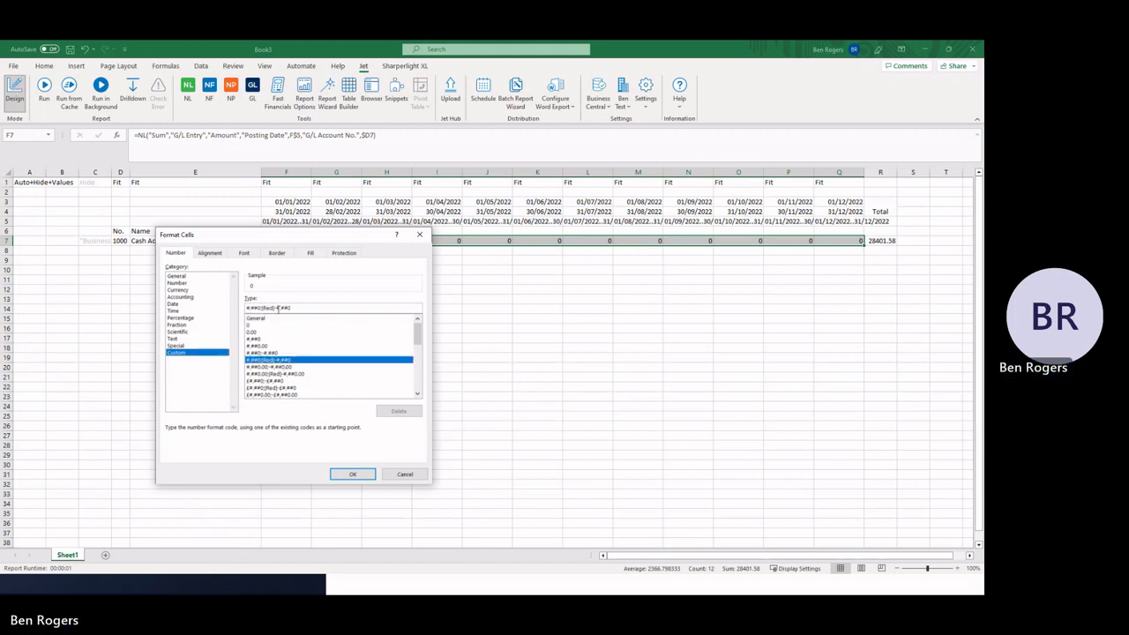
{"action": "key", "text": "BackSpace"}
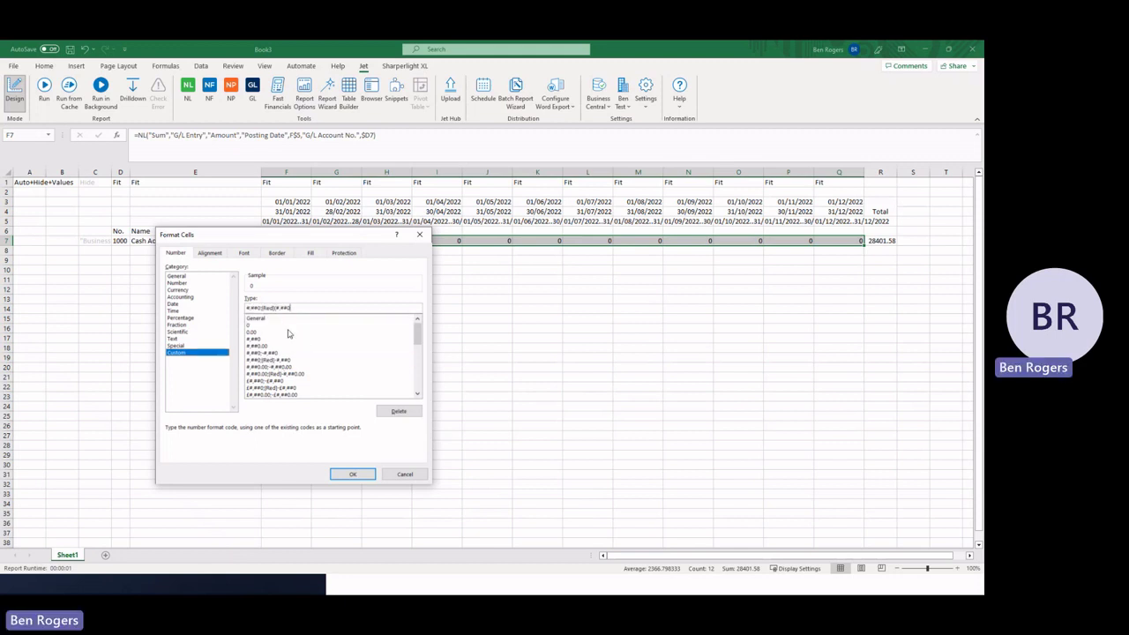
{"action": "left_click", "coordinate": [358, 474]}
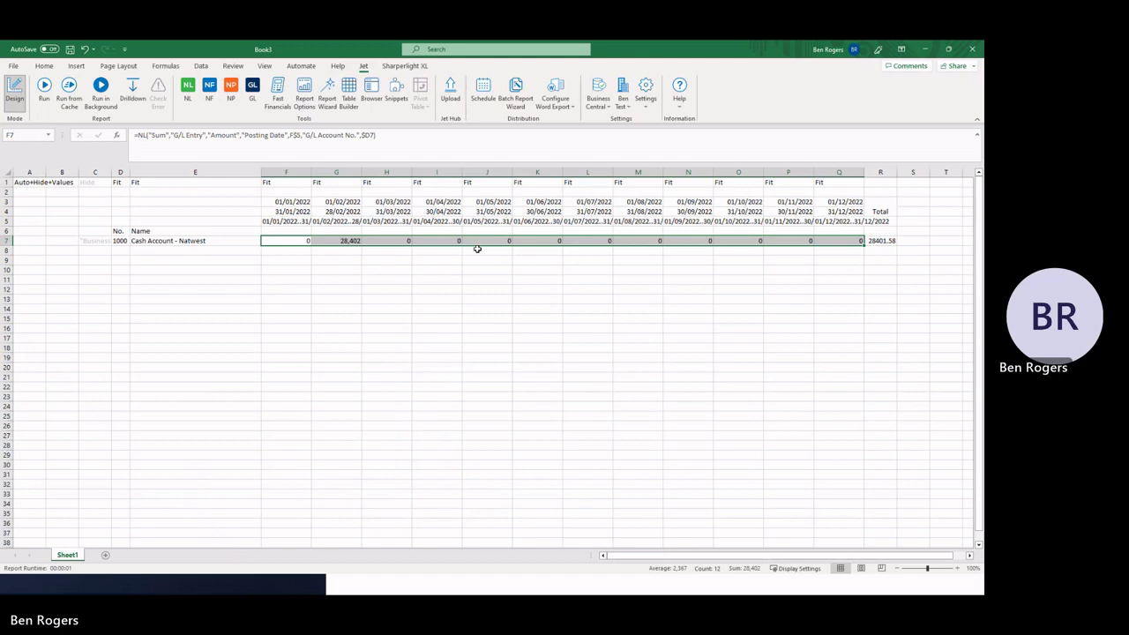
Step: Add an AutoSum total in F9 for the January column, summing F7:F8
{"action": "left_click", "coordinate": [301, 264]}
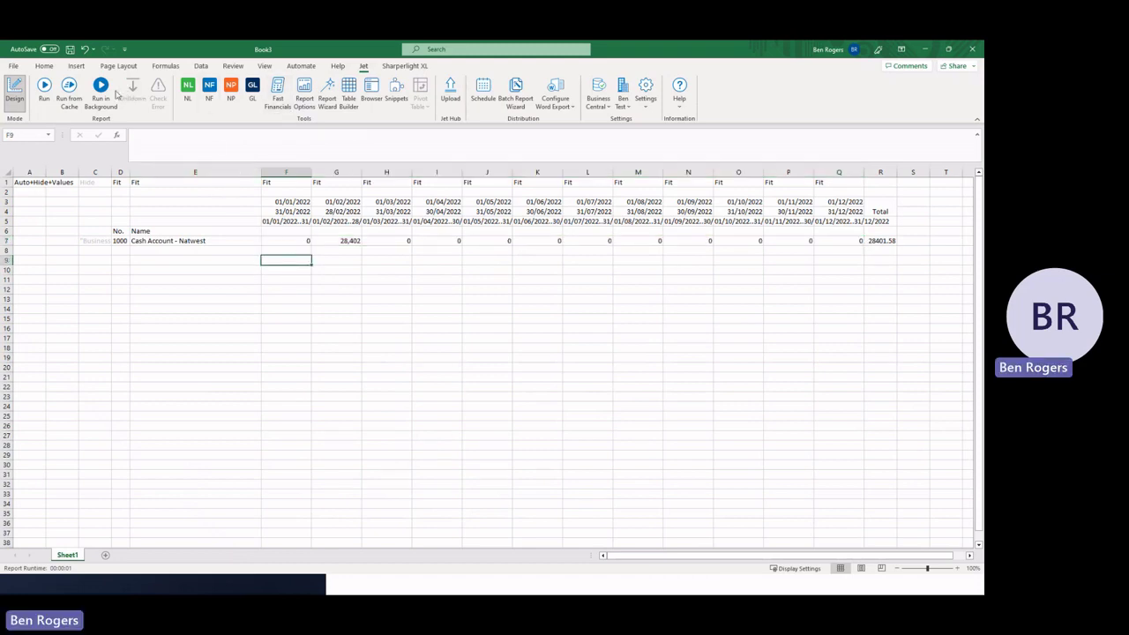
{"action": "left_click", "coordinate": [43, 66]}
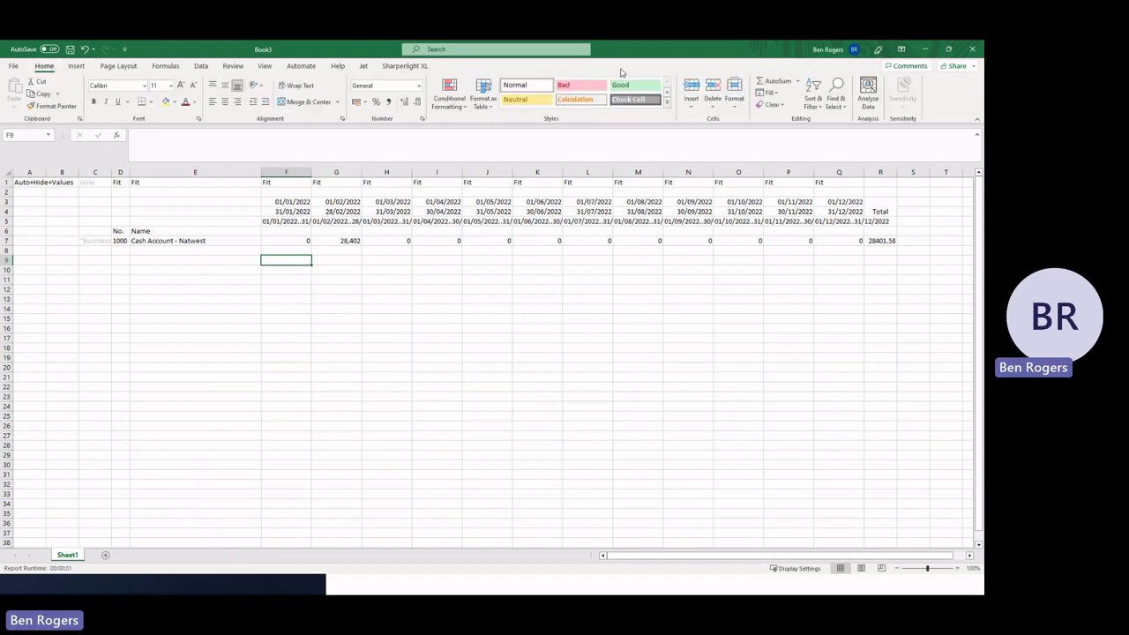
{"action": "left_click", "coordinate": [774, 81]}
{"action": "key", "text": "Return"}
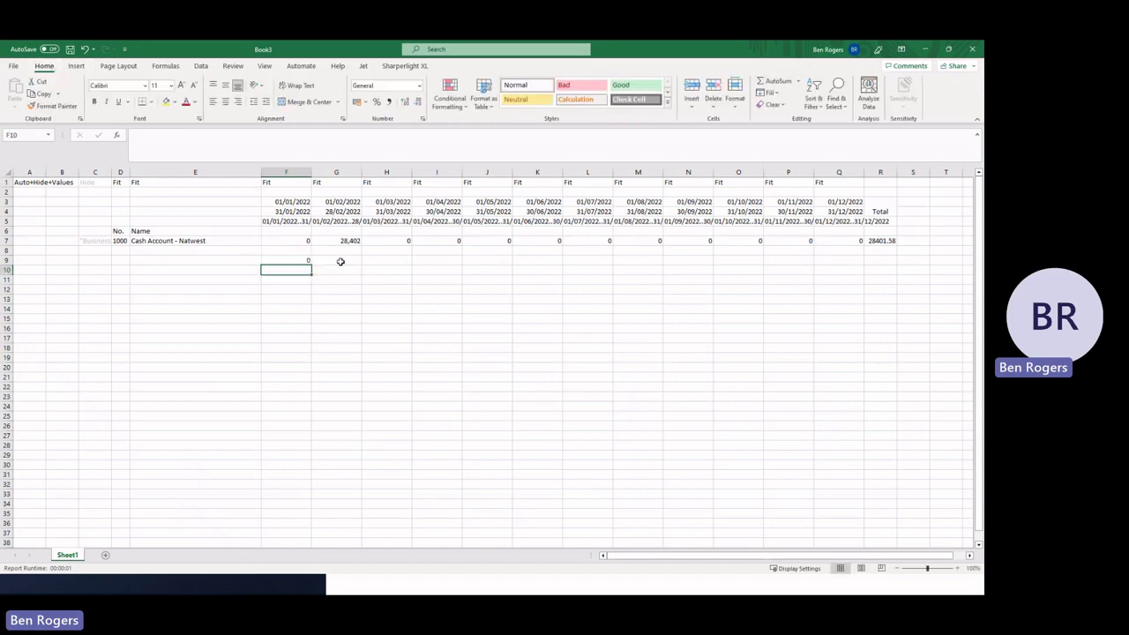
Step: Make the F9 total bold with a top and double bottom border, and fill it across to R9
{"action": "left_click", "coordinate": [295, 260]}
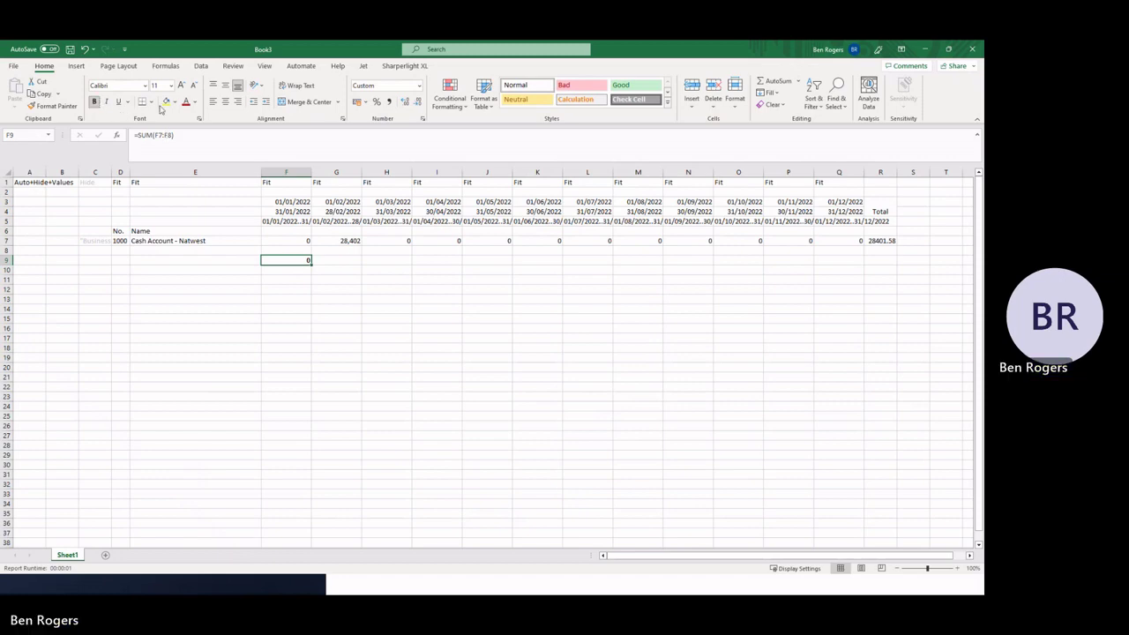
{"action": "left_click", "coordinate": [152, 102]}
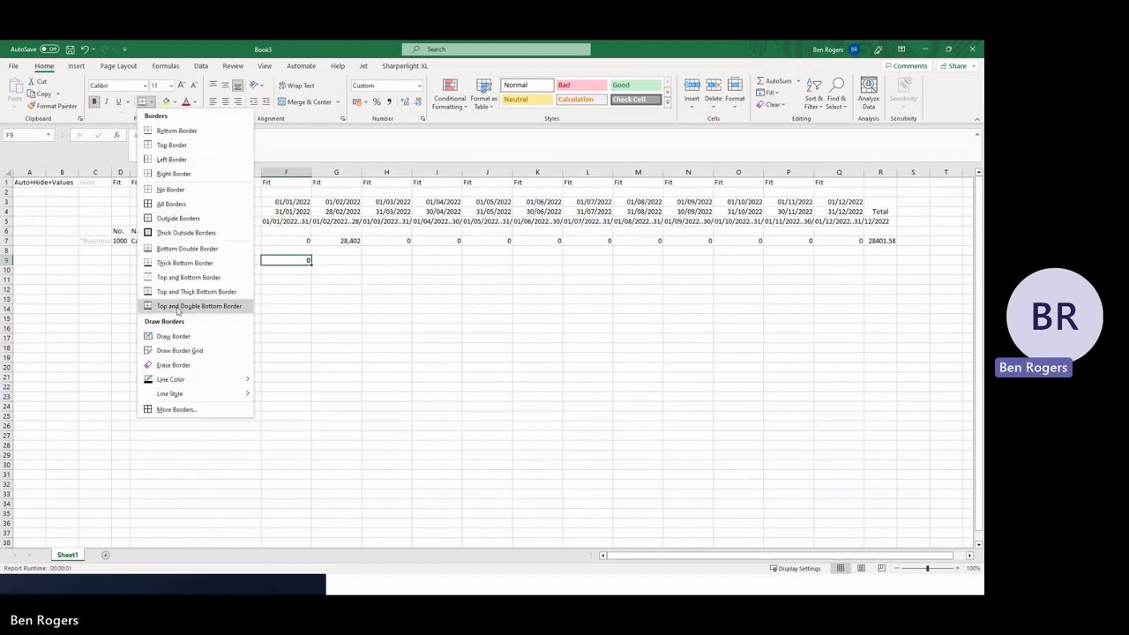
{"action": "left_click", "coordinate": [198, 306]}
{"action": "left_click_drag", "start_coordinate": [313, 263], "coordinate": [900, 269]}
Step: Copy the number format of Q7 to the row total in R7 with Format Painter
{"action": "left_click", "coordinate": [851, 241]}
{"action": "left_click", "coordinate": [51, 106]}
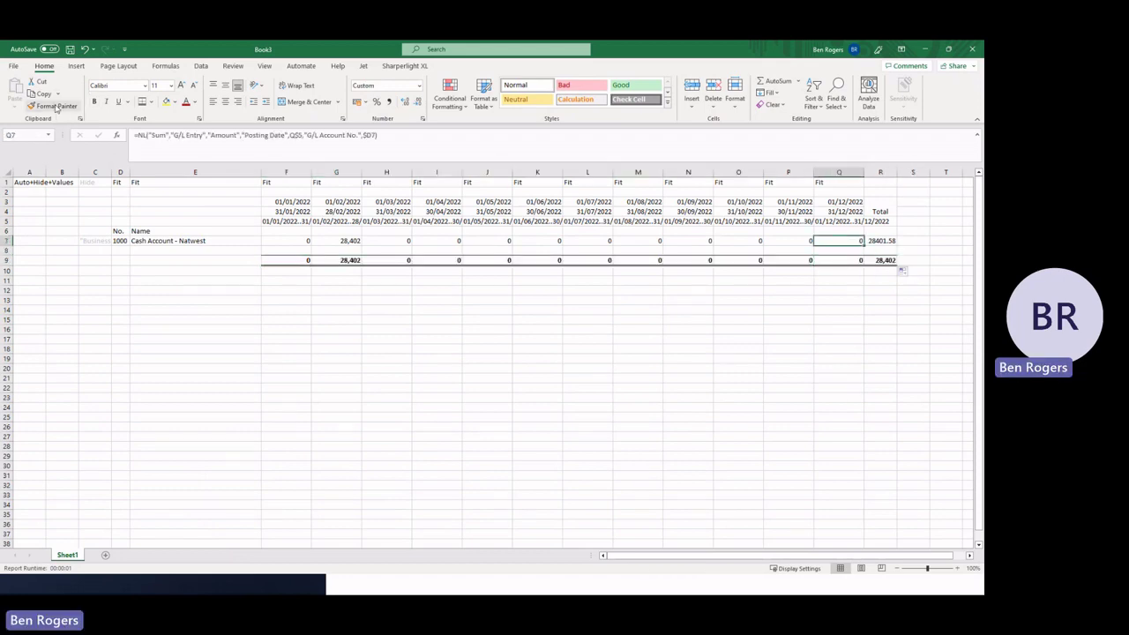
{"action": "left_click", "coordinate": [881, 241]}
{"action": "key", "text": "Down"}
{"action": "key", "text": "Down"}
{"action": "key", "text": "Down"}
{"action": "key", "text": "Down"}
{"action": "key", "text": "Down"}
{"action": "key", "text": "Down"}
{"action": "key", "text": "Down"}
{"action": "key", "text": "Down"}
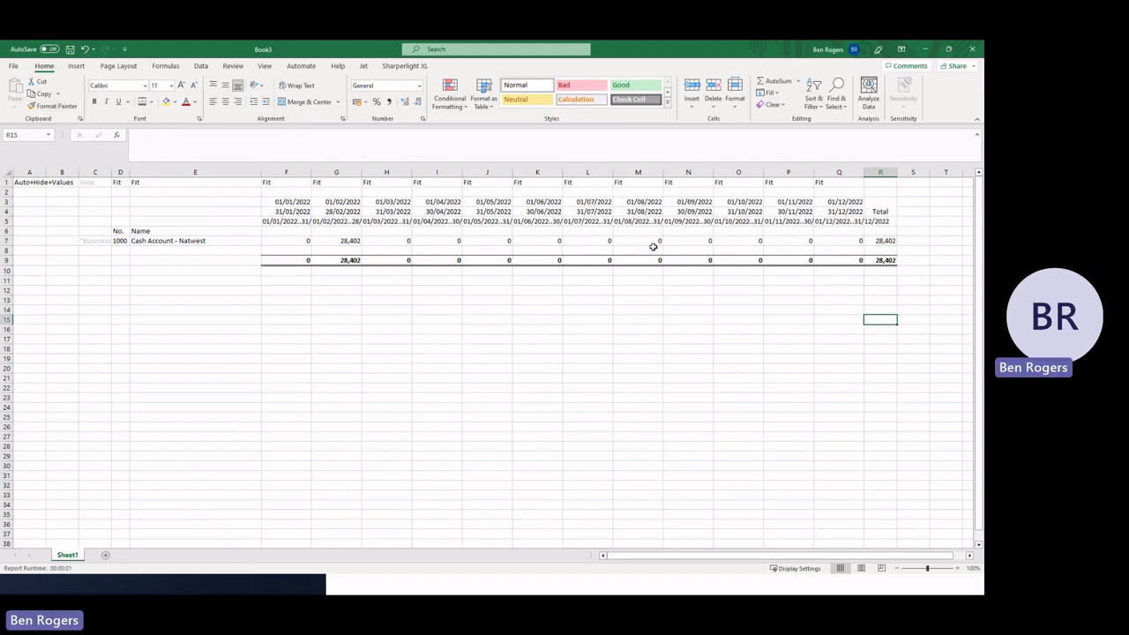
{"action": "left_click", "coordinate": [281, 201]}
{"action": "left_click", "coordinate": [281, 212]}
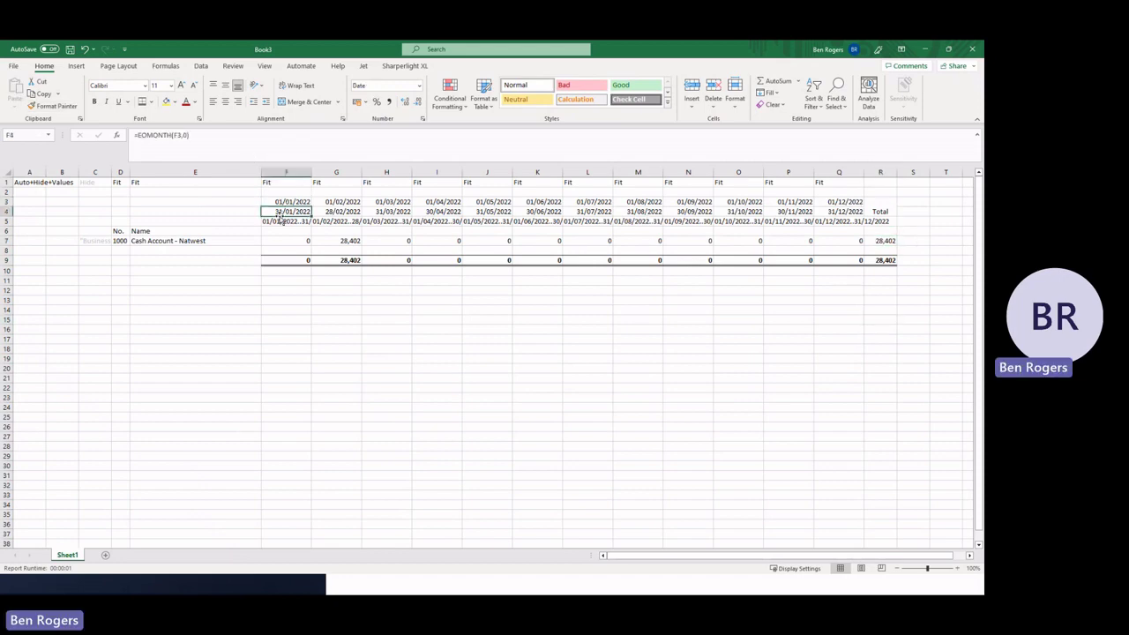
{"action": "left_click", "coordinate": [273, 226]}
{"action": "key", "text": "Up"}
{"action": "key", "text": "Right"}
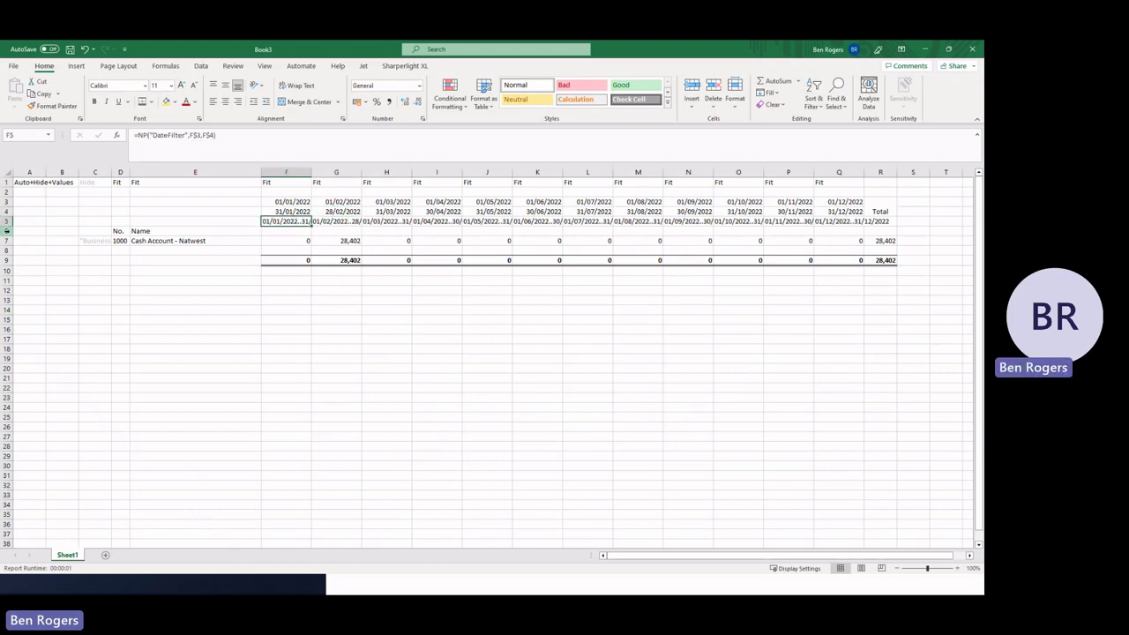
Step: Insert a blank row at row 6, above the No. and Name header row
{"action": "left_click", "coordinate": [7, 230]}
{"action": "right_click", "coordinate": [9, 231]}
{"action": "left_click", "coordinate": [36, 335]}
{"action": "left_click", "coordinate": [291, 287]}
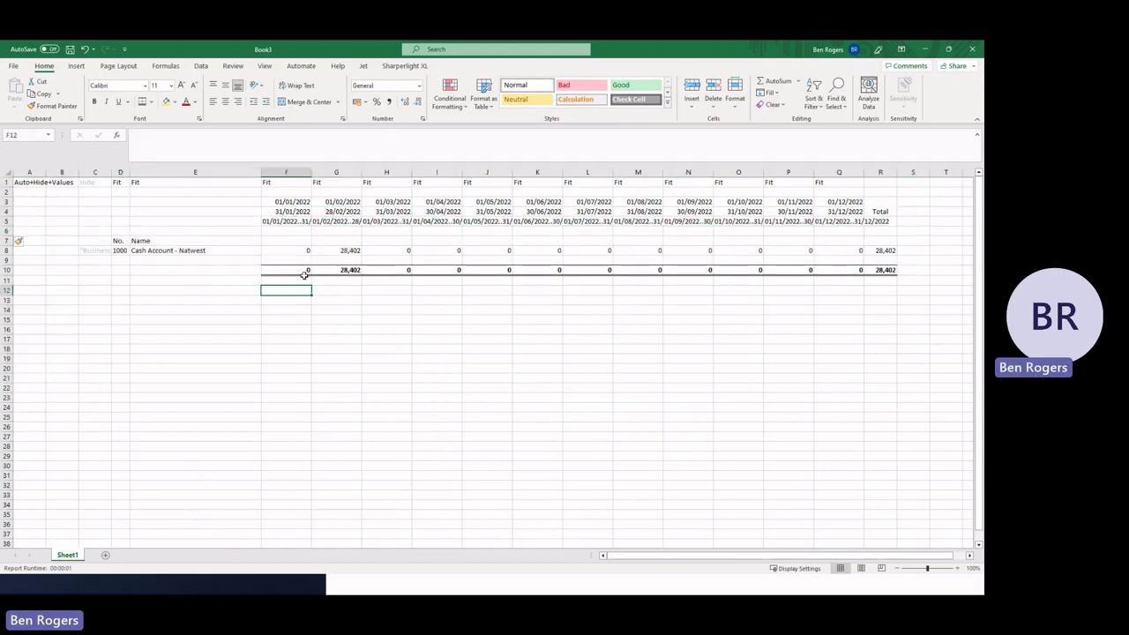
Step: Enter Jan in F7 and fill the month headings across to Dec in Q7
{"action": "left_click", "coordinate": [292, 240]}
{"action": "type", "text": "Jan"}
{"action": "key", "text": "Tab"}
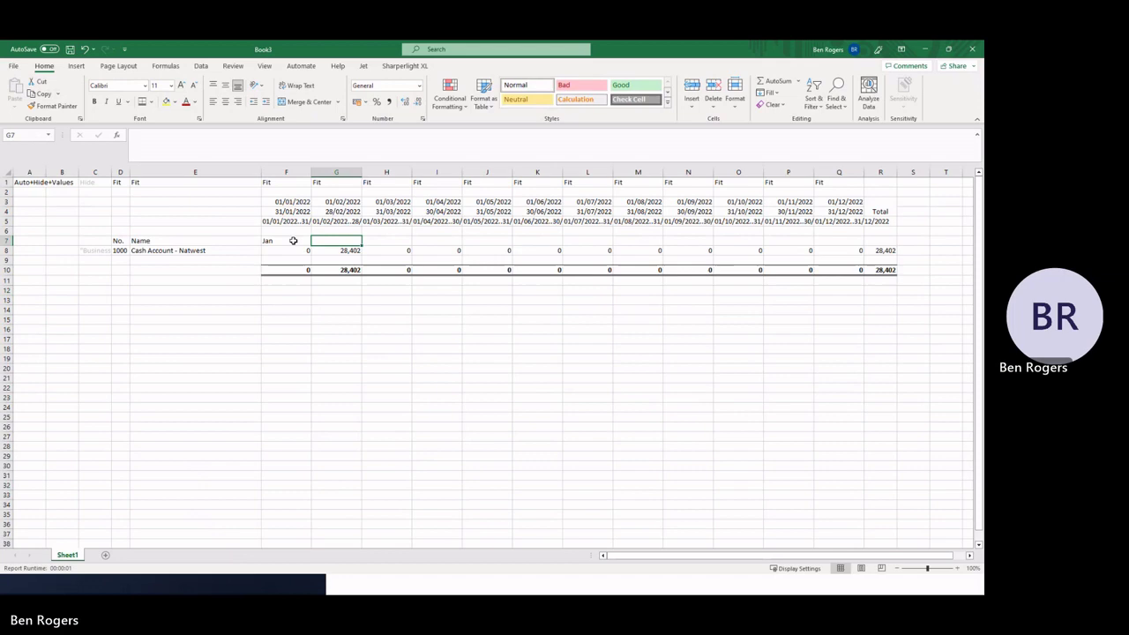
{"action": "left_click", "coordinate": [295, 241]}
{"action": "left_click_drag", "start_coordinate": [310, 245], "coordinate": [828, 246]}
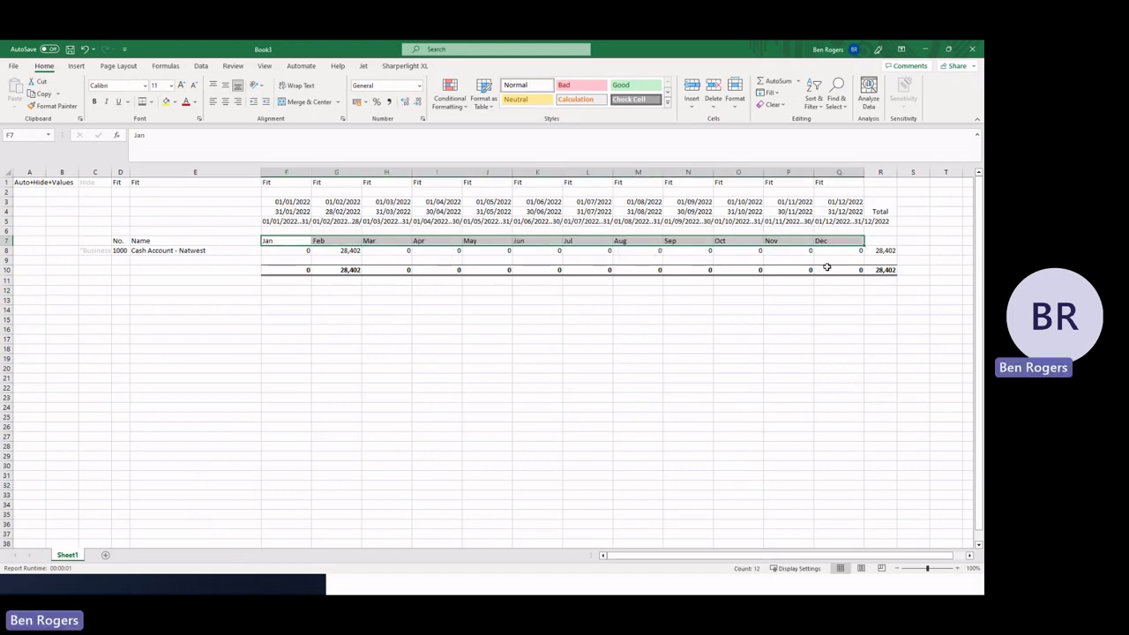
{"action": "left_click", "coordinate": [572, 341]}
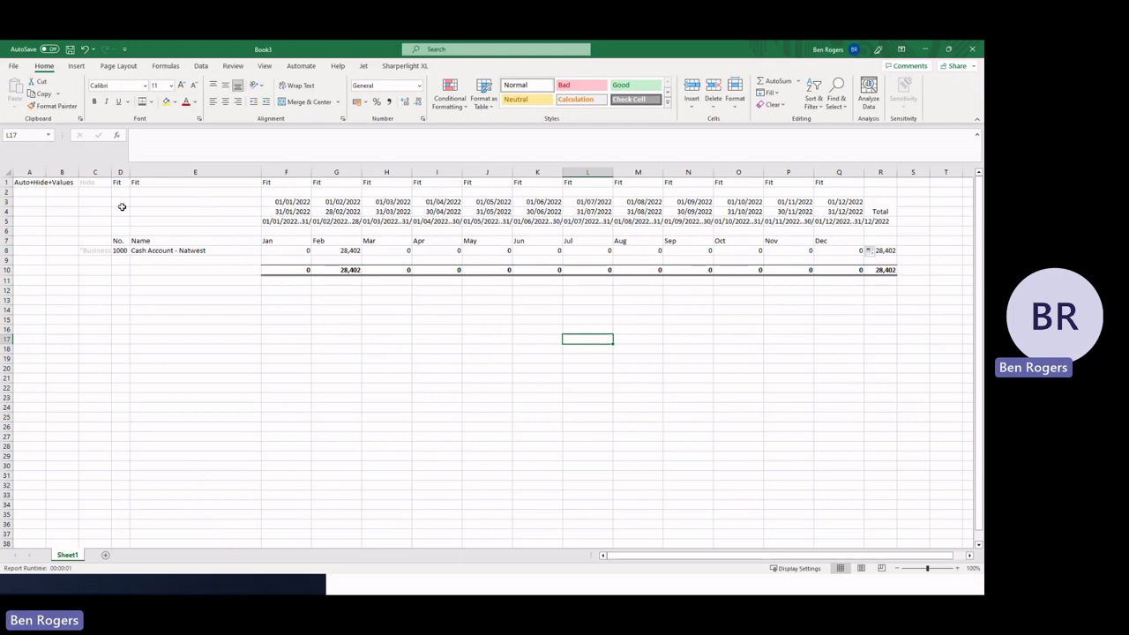
Step: Enter Hide in A3, A4 and A5 so the date and date filter rows are hidden when the report runs
{"action": "left_click", "coordinate": [42, 203]}
{"action": "type", "text": "Hide"}
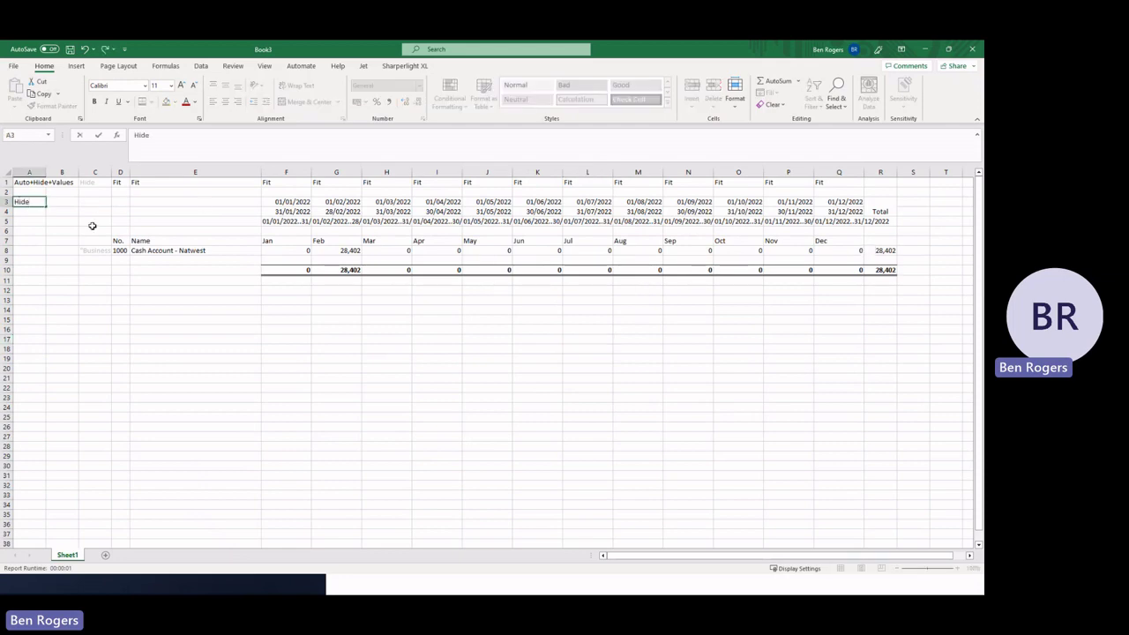
{"action": "key", "text": "Return"}
{"action": "type", "text": "Hide"}
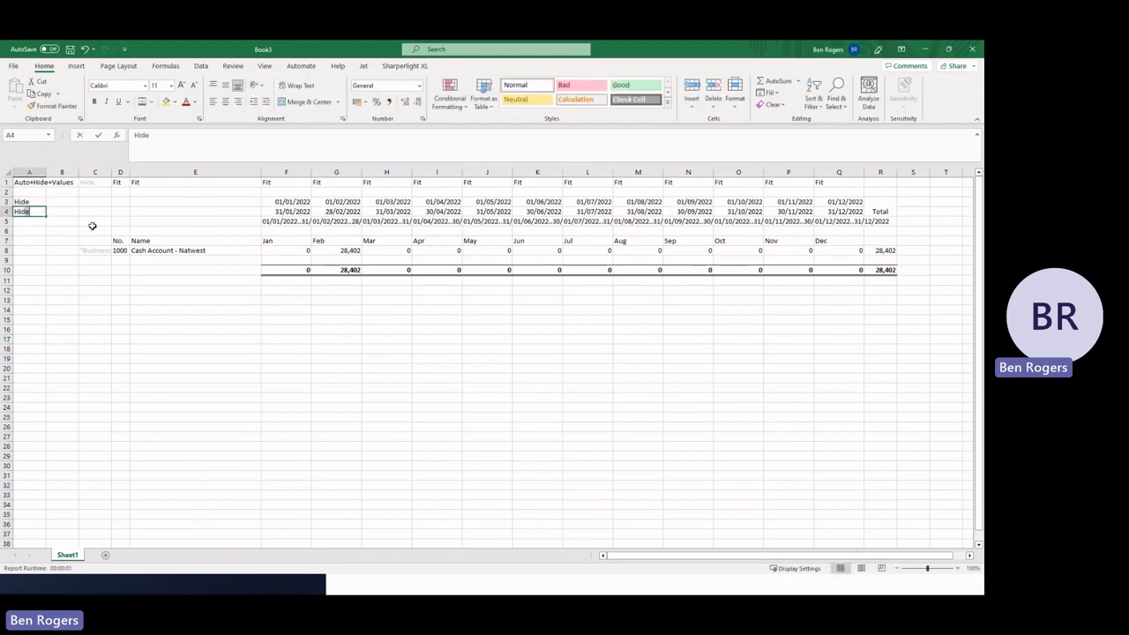
{"action": "key", "text": "Return"}
{"action": "type", "text": "Hide"}
{"action": "key", "text": "Return"}
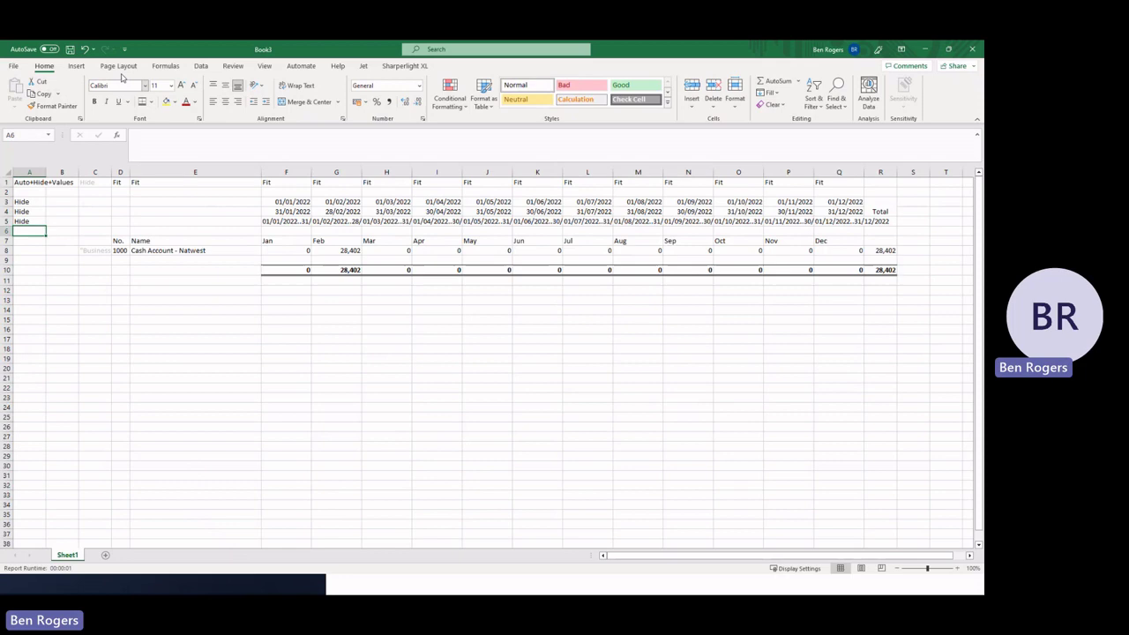
Step: Run the Jet report to review the monthly amounts per account, and return to design mode
{"action": "left_click", "coordinate": [364, 66]}
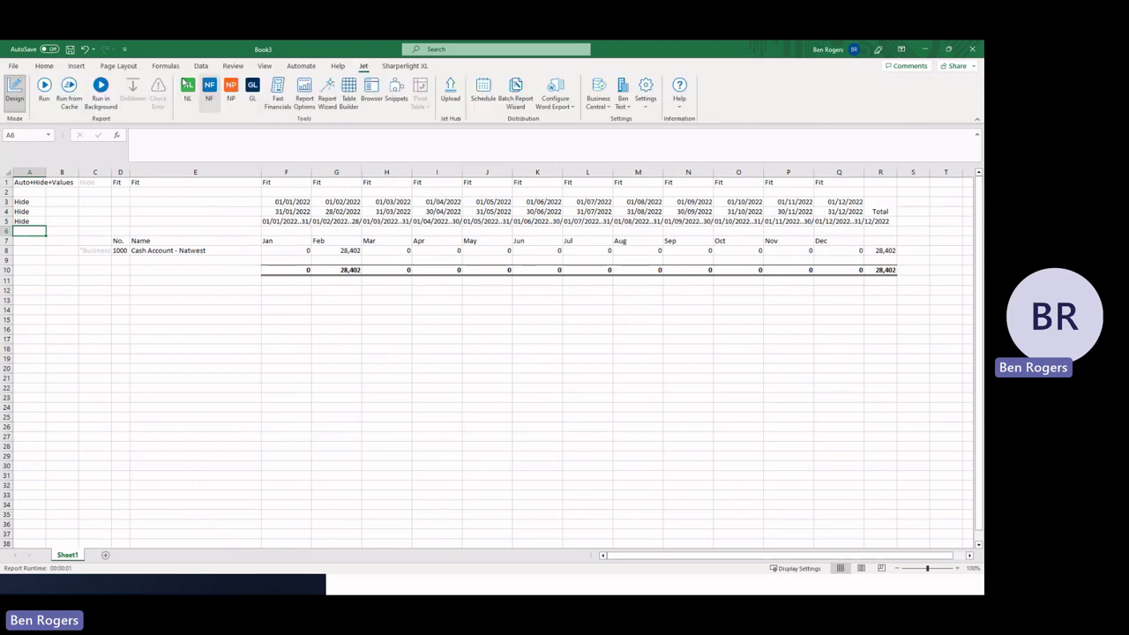
{"action": "left_click", "coordinate": [44, 91]}
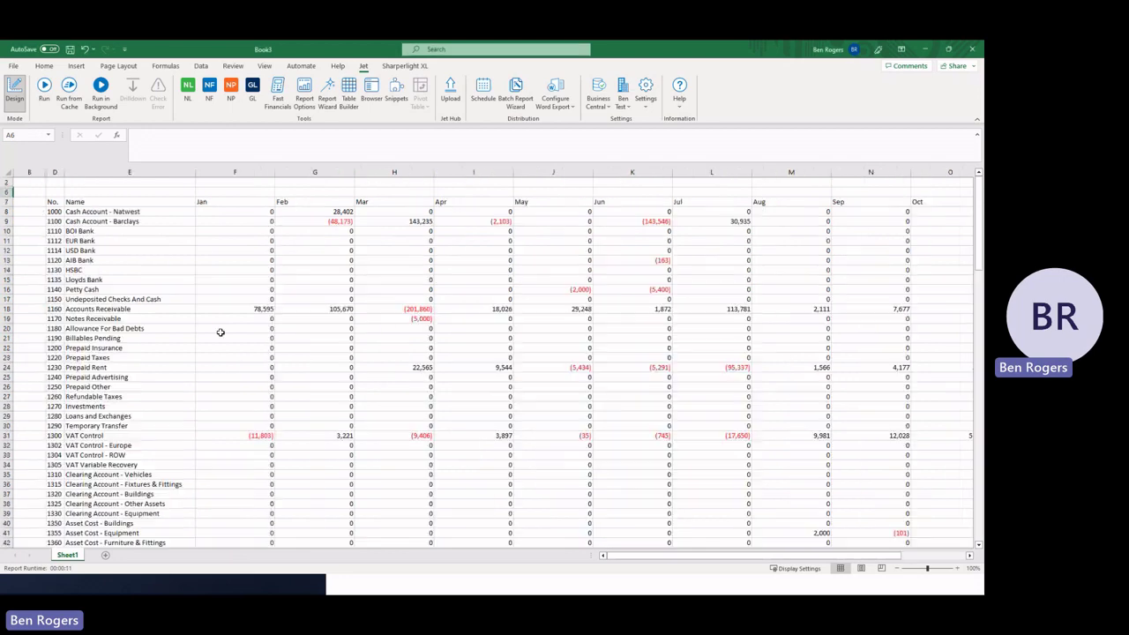
{"action": "scroll", "coordinate": [233, 312], "scroll_direction": "down", "scroll_amount": 20}
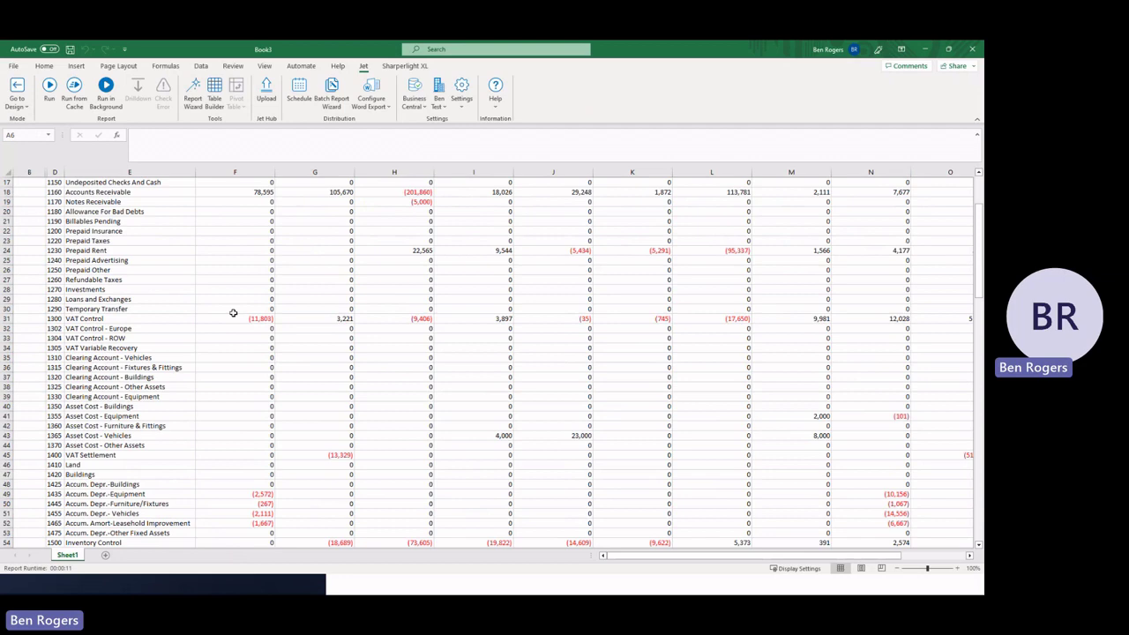
{"action": "scroll", "coordinate": [233, 312], "scroll_direction": "up", "scroll_amount": 20}
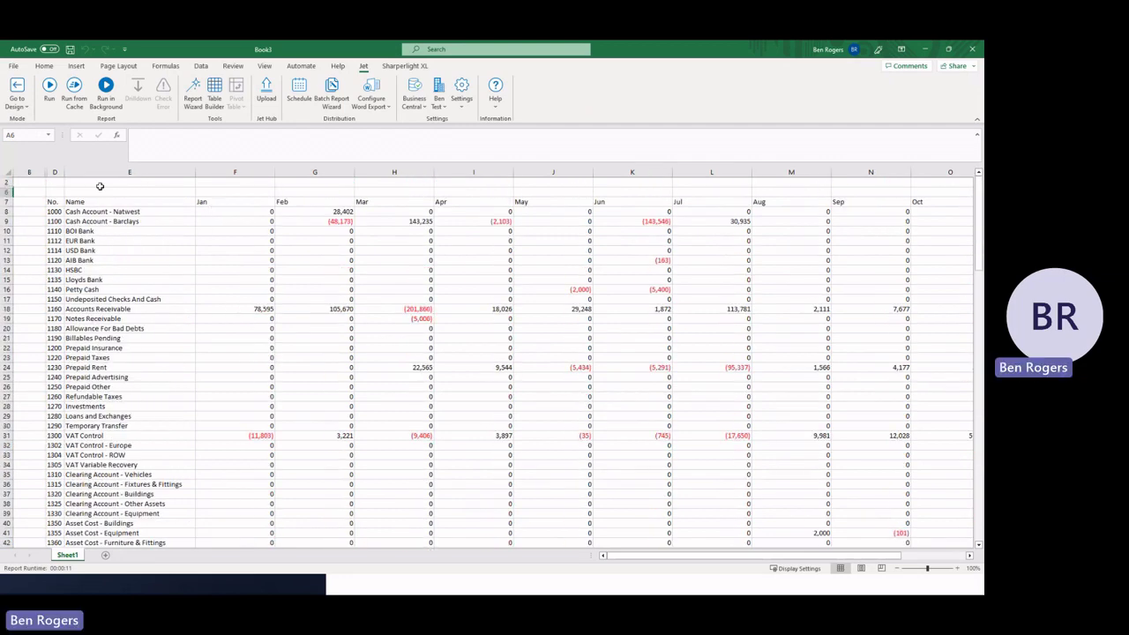
{"action": "left_click", "coordinate": [18, 92]}
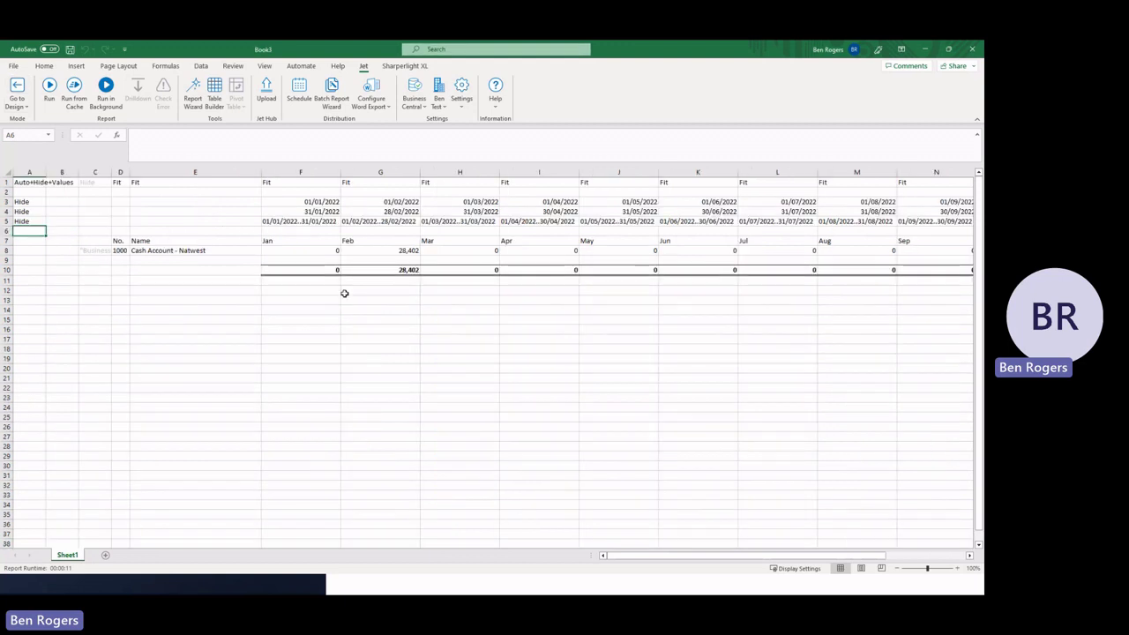
Step: Narrow the month columns F to Q to one equal width so all months and the Total column fit in view
{"action": "left_click_drag", "start_coordinate": [316, 172], "coordinate": [860, 170]}
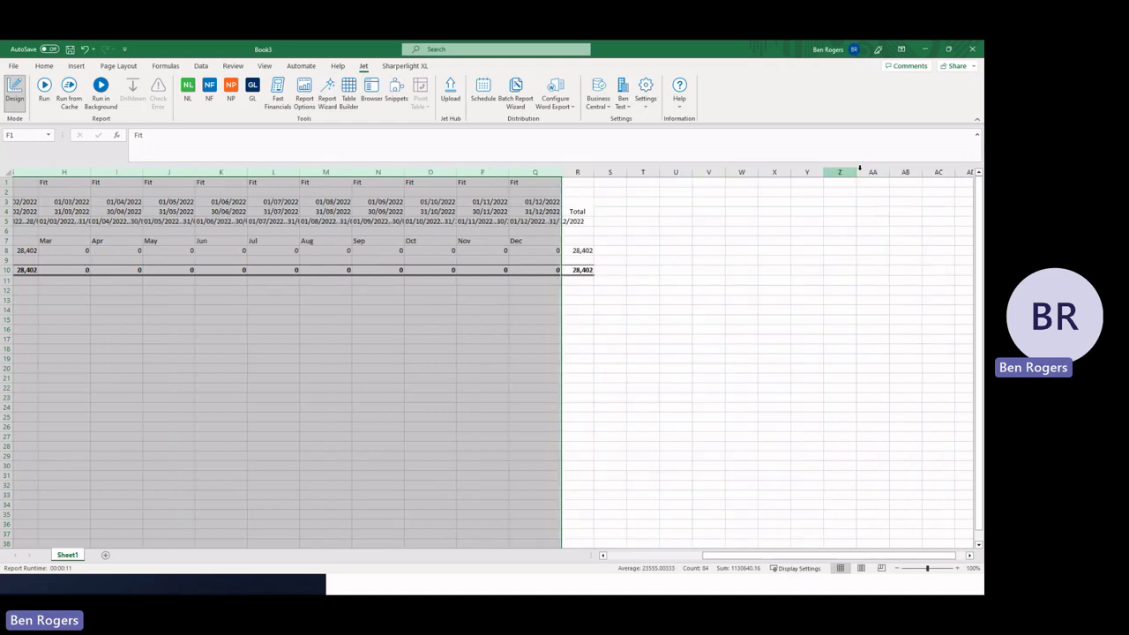
{"action": "left_click", "coordinate": [671, 559]}
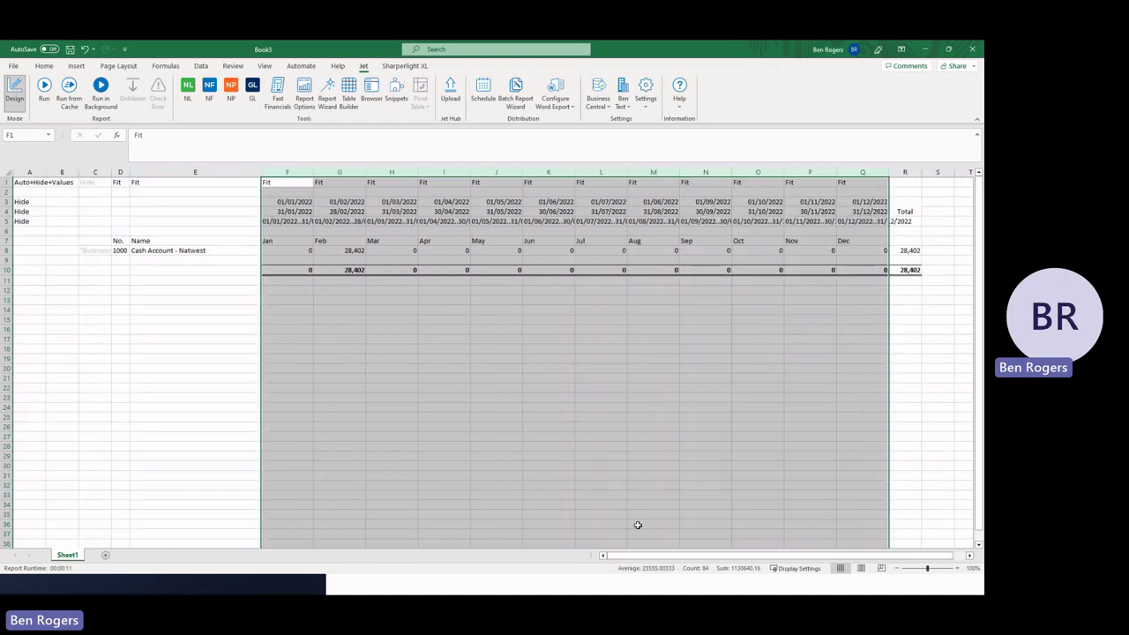
{"action": "left_click", "coordinate": [532, 397]}
Step: Enter Hide+? in B1 so column B is hidden and controls which rows are hidden
{"action": "left_click", "coordinate": [67, 253]}
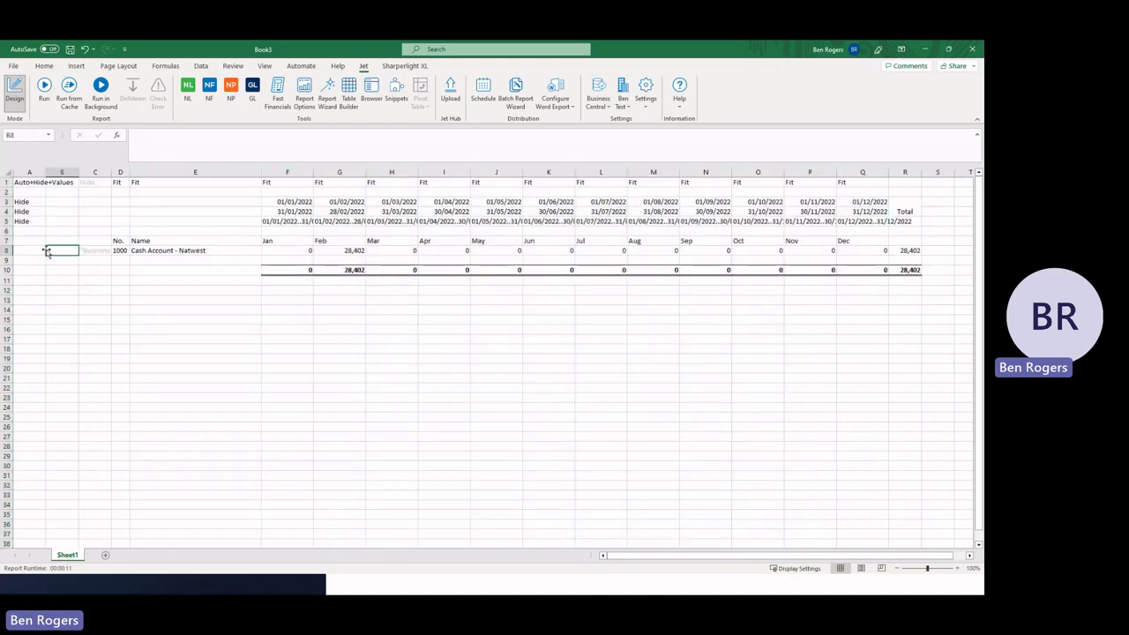
{"action": "left_click", "coordinate": [63, 181]}
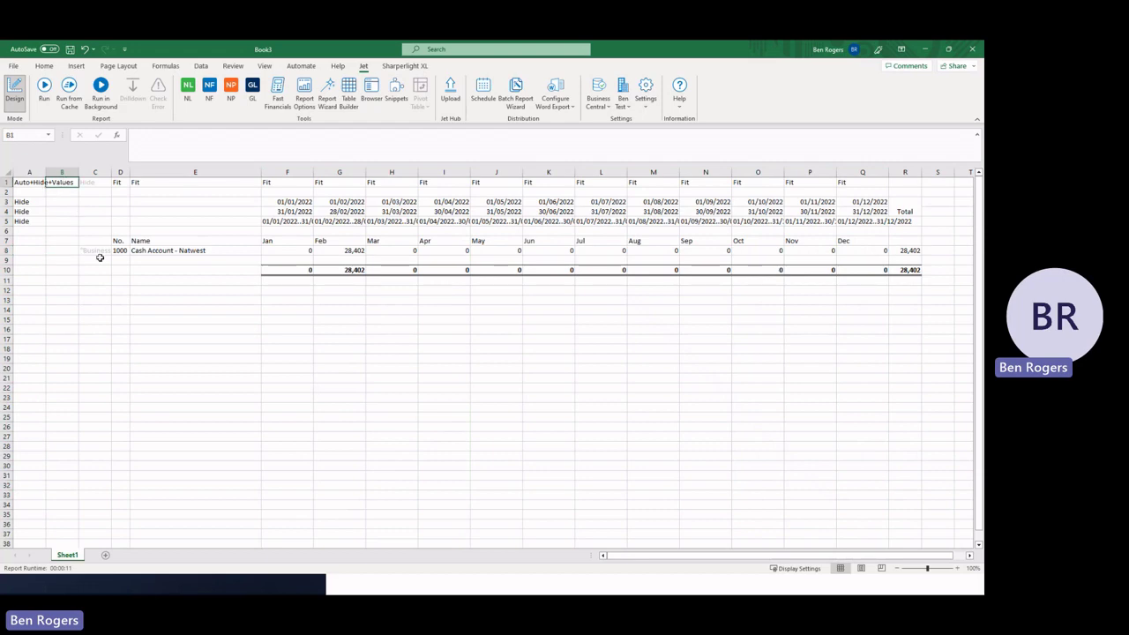
{"action": "type", "text": "Hide+"}
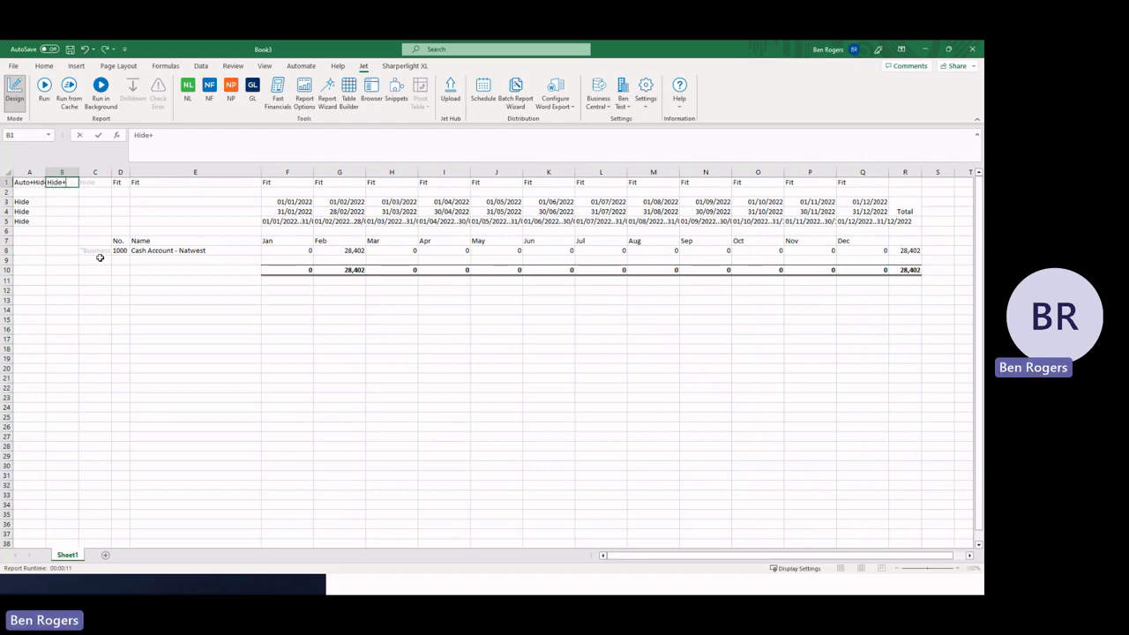
{"action": "key", "text": "Return"}
Step: Enter =IF(SUM(F8:Q8)=0,"Hide","Show") in B8 to hide accounts whose monthly amounts sum to zero
{"action": "key", "text": "Down"}
{"action": "key", "text": "Down"}
{"action": "key", "text": "Down"}
{"action": "key", "text": "Down"}
{"action": "key", "text": "Down"}
{"action": "key", "text": "Down"}
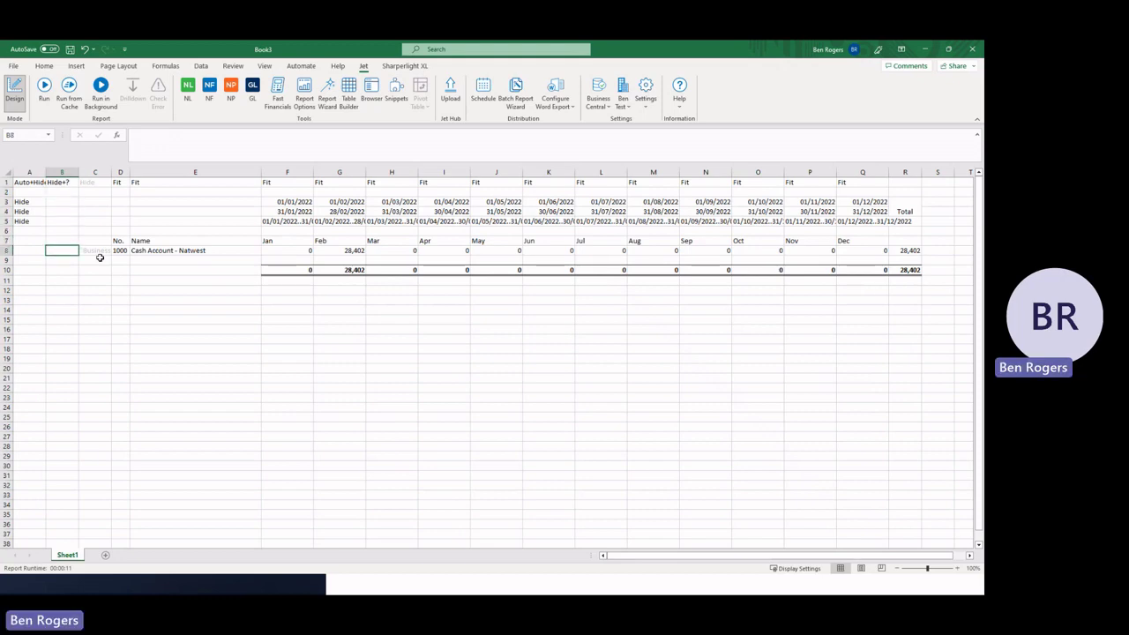
{"action": "type", "text": "=if("}
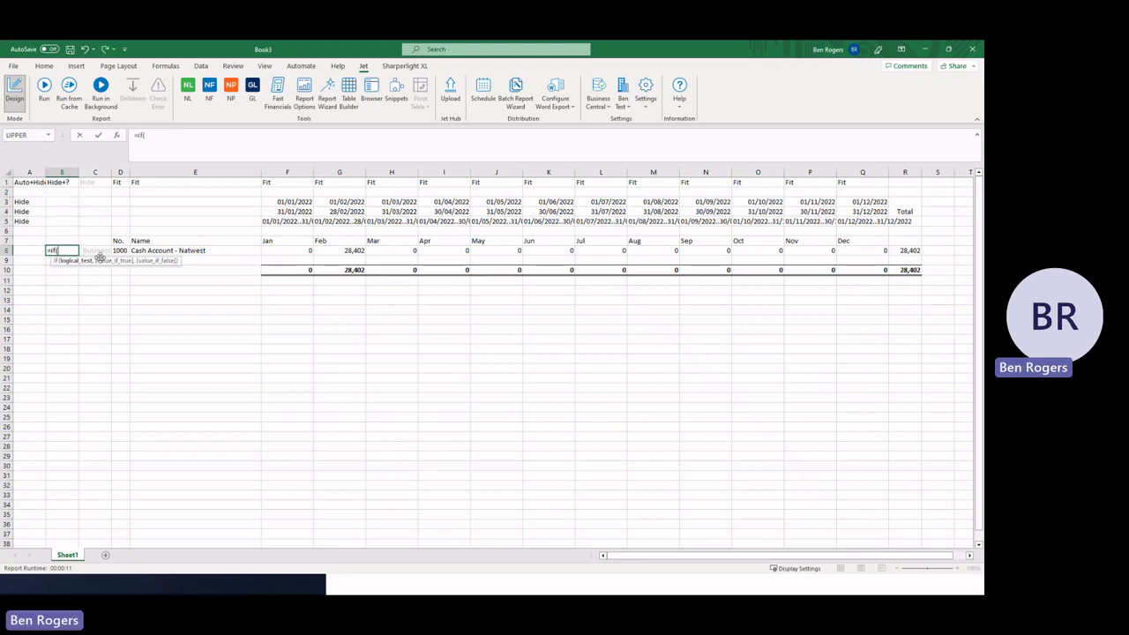
{"action": "type", "text": "sum("}
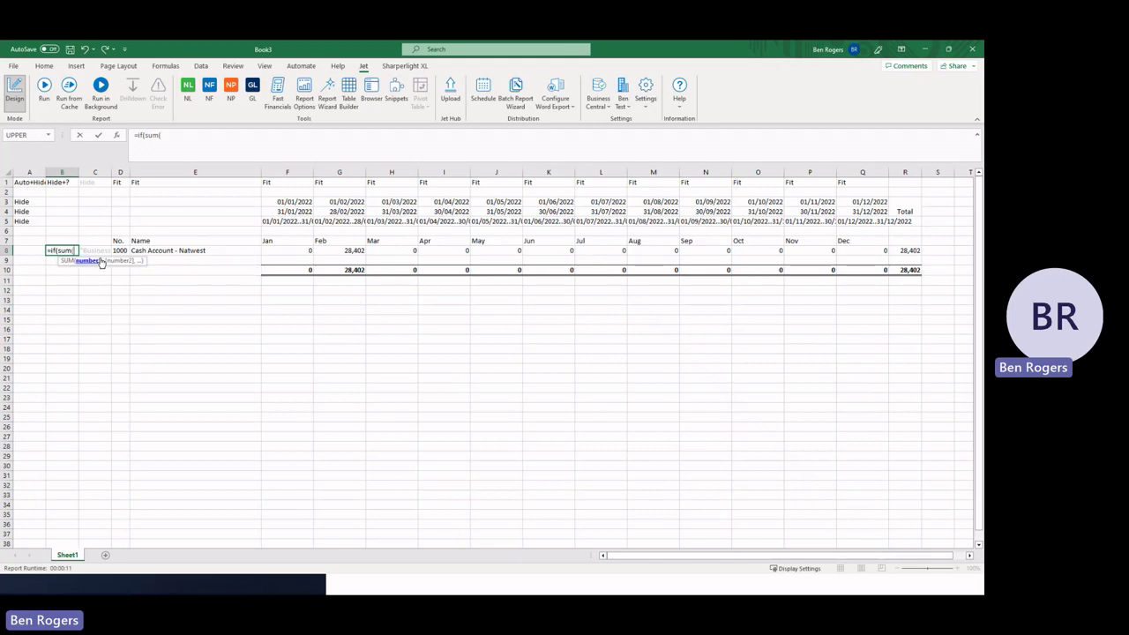
{"action": "left_click", "coordinate": [294, 251]}
{"action": "left_click_drag", "start_coordinate": [295, 251], "coordinate": [845, 251]}
{"action": "type", "text": ")"}
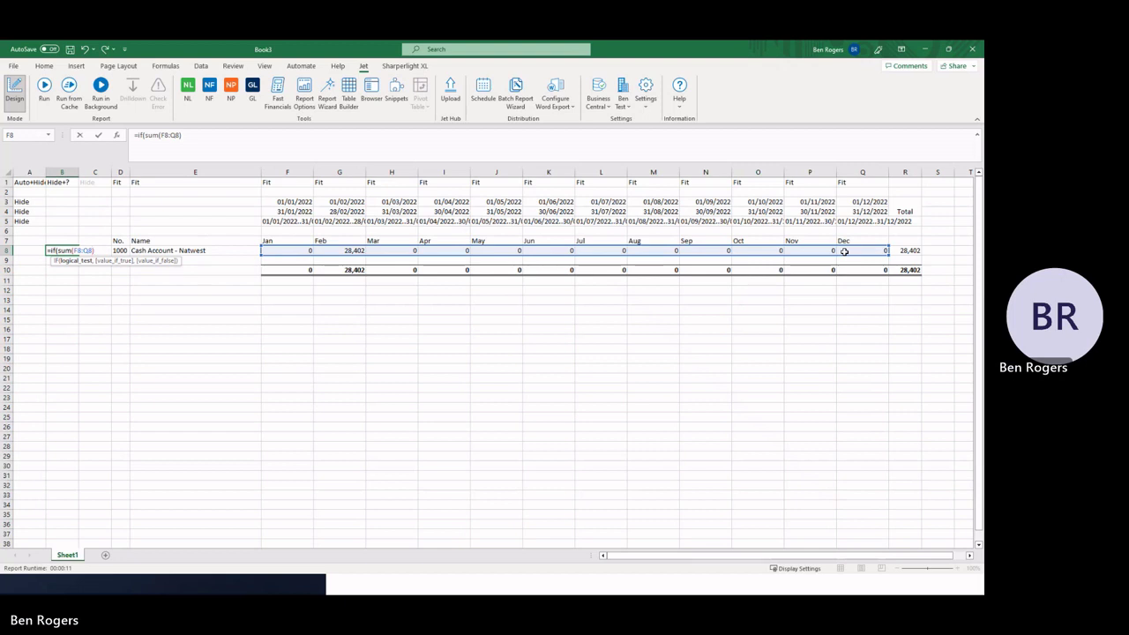
{"action": "type", "text": "=0,\"Hide"}
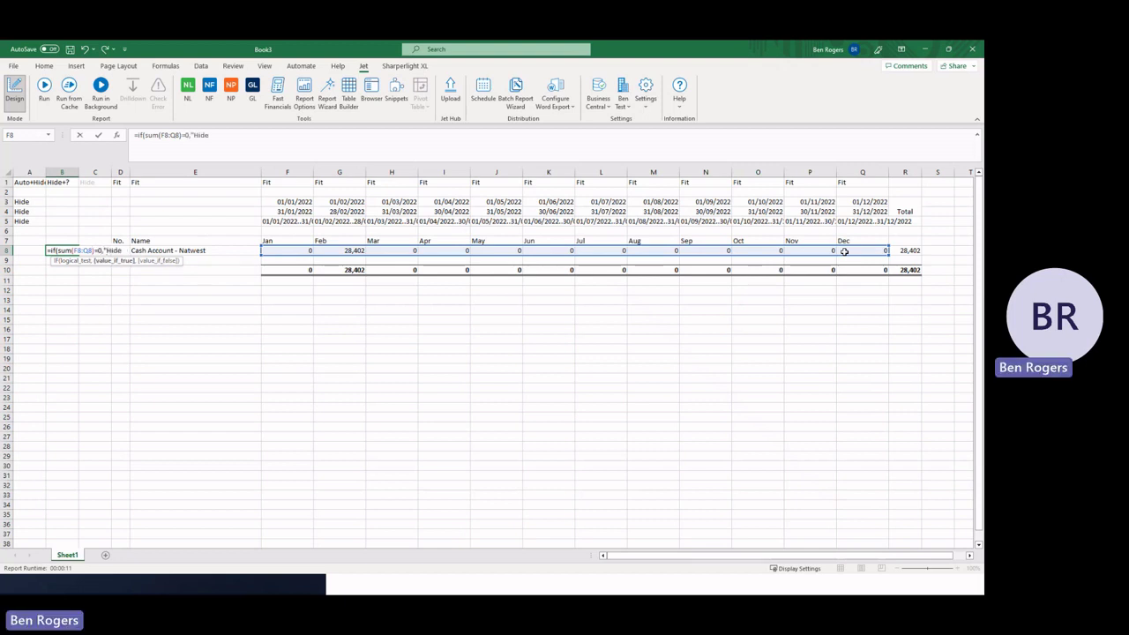
{"action": "type", "text": "\",\""}
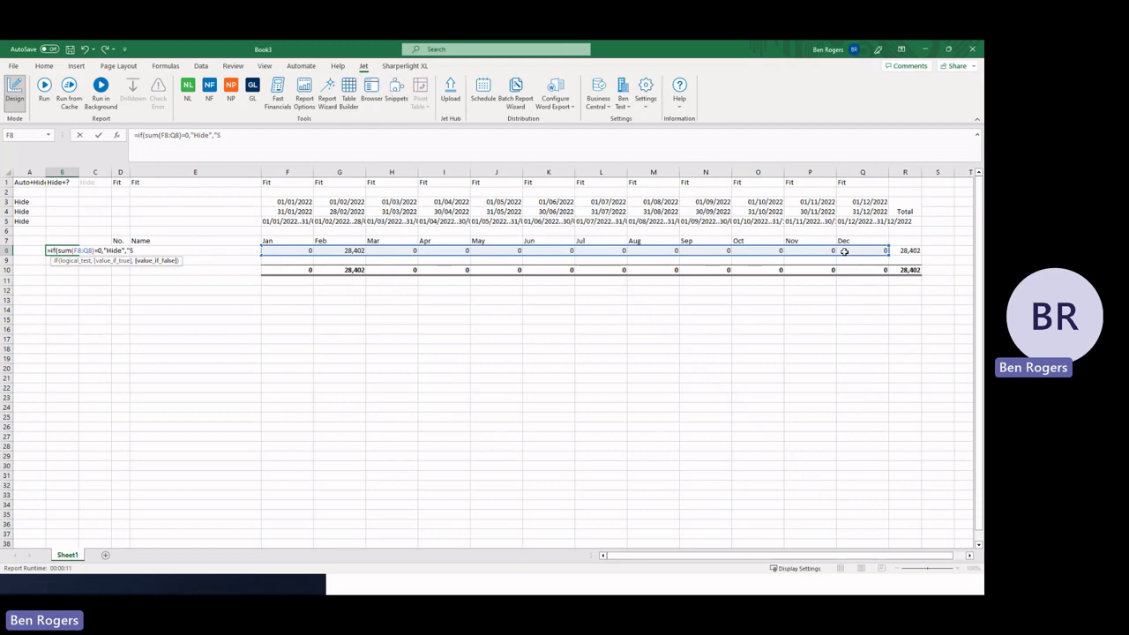
{"action": "type", "text": "Show\")"}
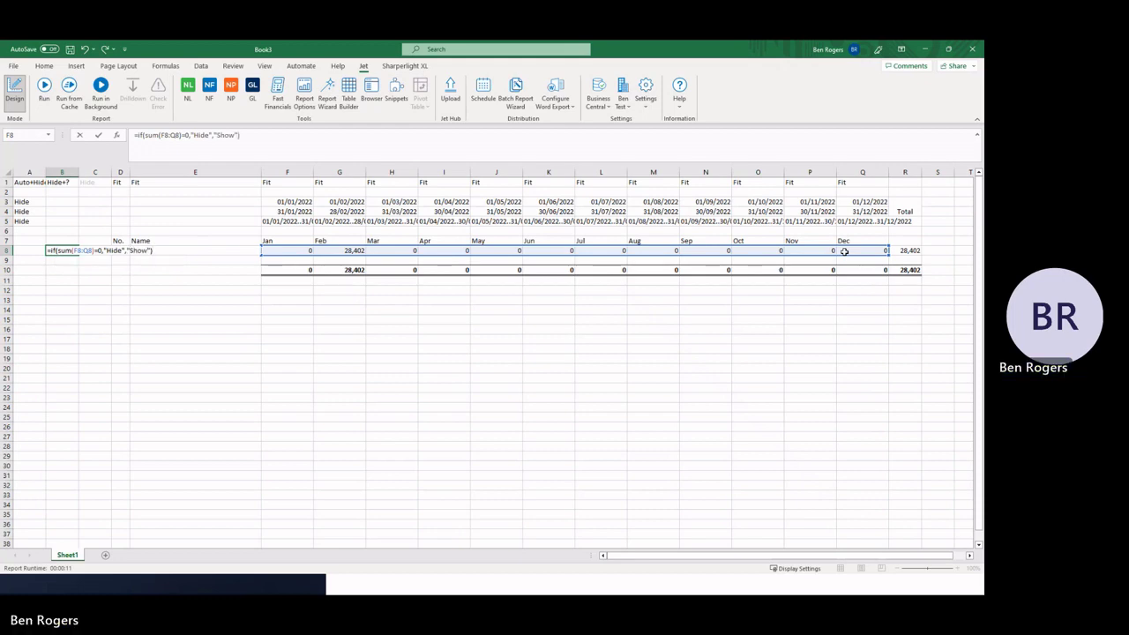
{"action": "key", "text": "Return"}
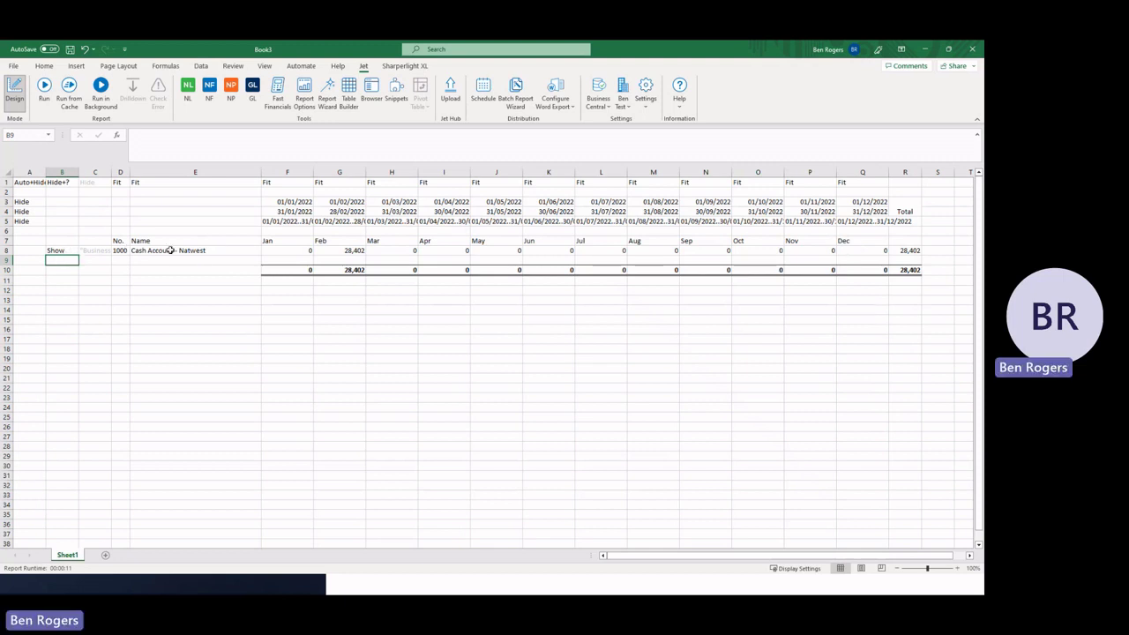
Step: Run the report from cache to review which account rows remain, and return to design mode
{"action": "left_click", "coordinate": [57, 249]}
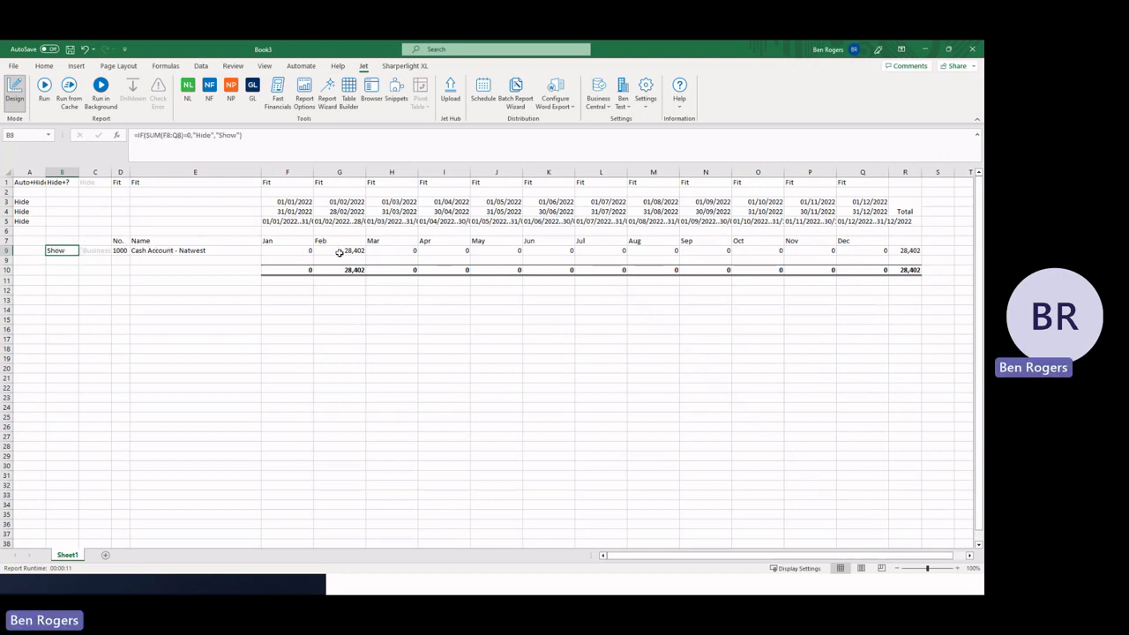
{"action": "left_click", "coordinate": [69, 86]}
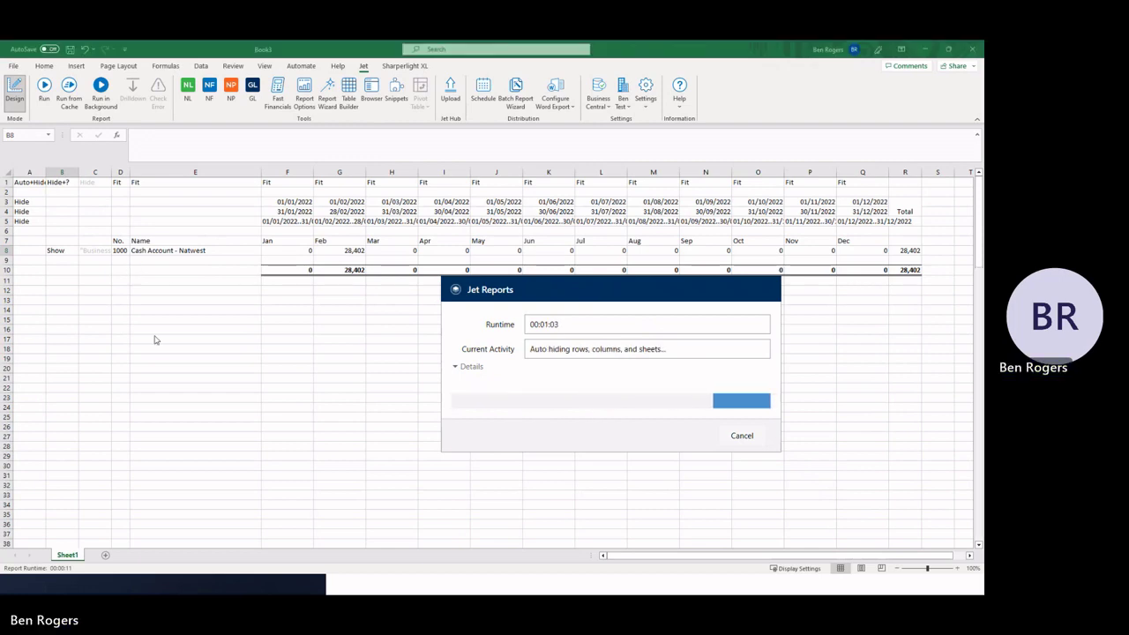
{"action": "scroll", "coordinate": [156, 335], "scroll_direction": "down", "scroll_amount": 10}
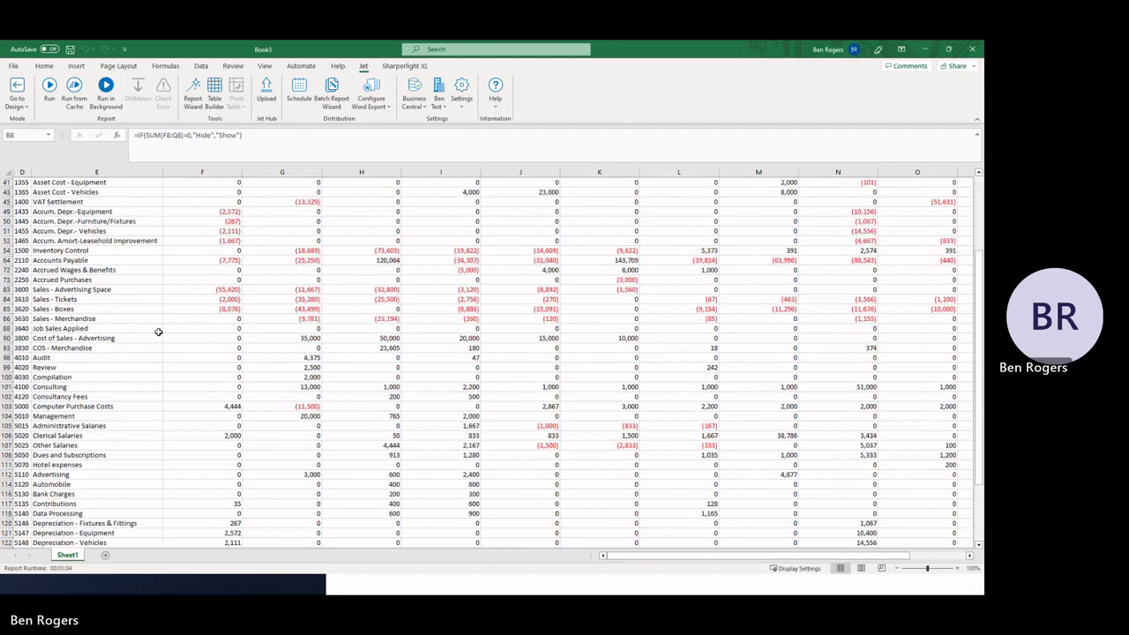
{"action": "scroll", "coordinate": [494, 514], "scroll_direction": "up", "scroll_amount": 15}
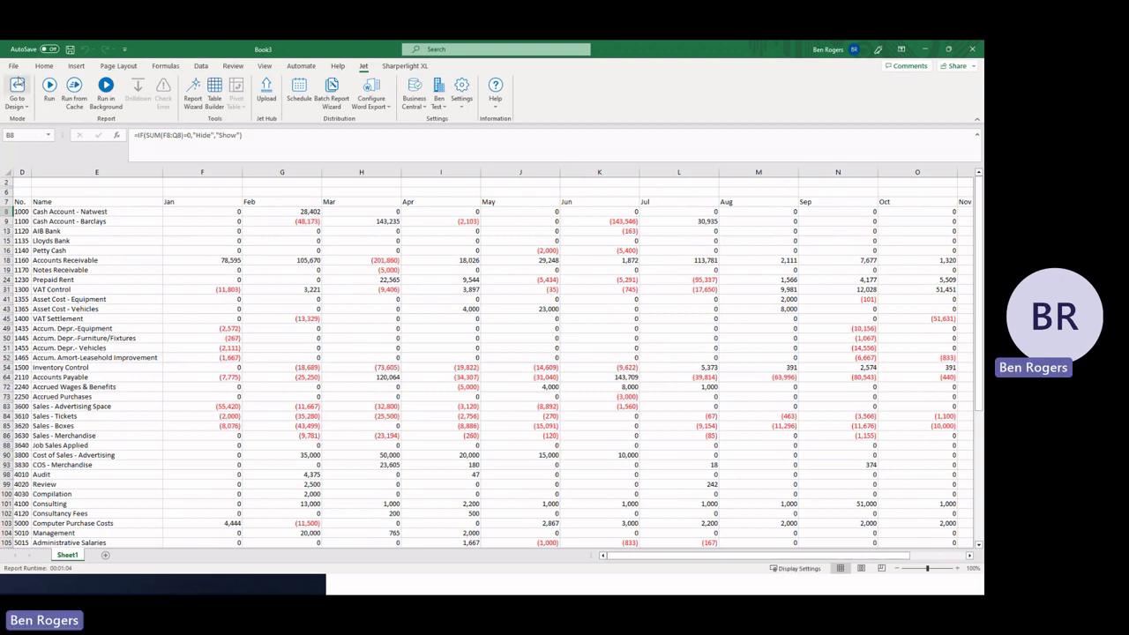
{"action": "left_click", "coordinate": [17, 89]}
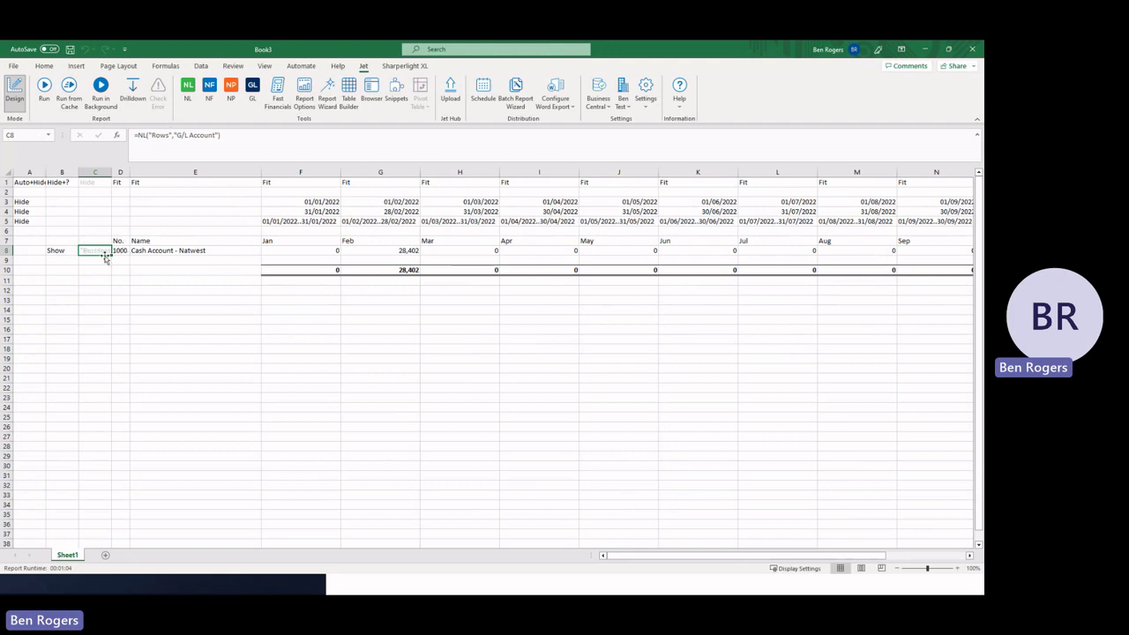
Step: Add a filter to the G/L Account rows function in C8 with Income/Balance set to Income Statement
{"action": "left_click", "coordinate": [188, 89]}
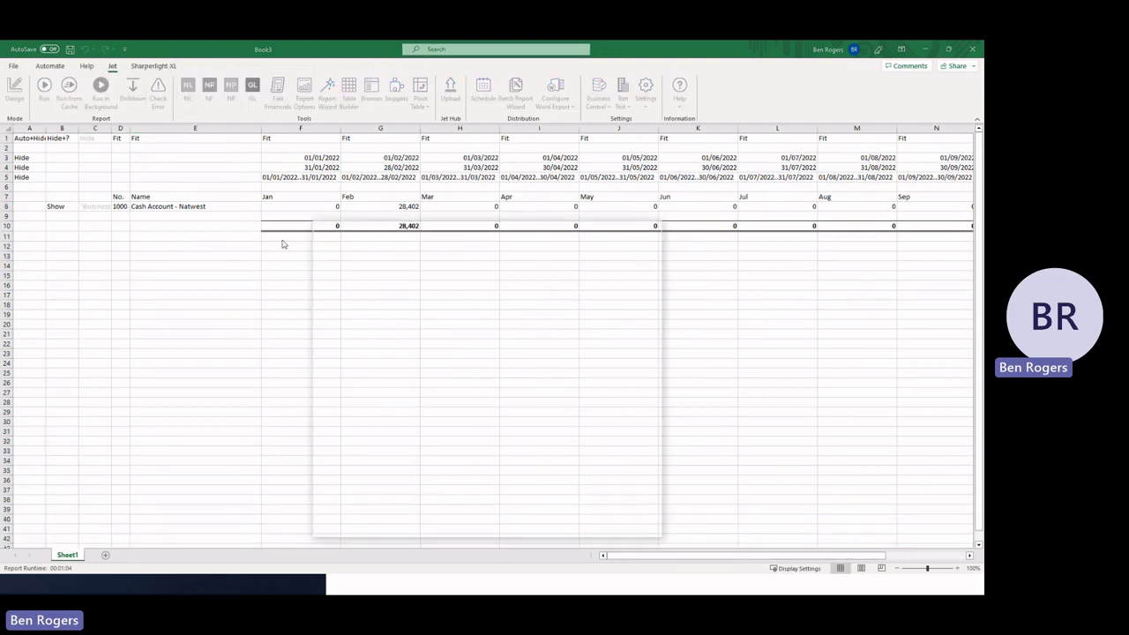
{"action": "scroll", "coordinate": [388, 483], "scroll_direction": "down", "scroll_amount": 1}
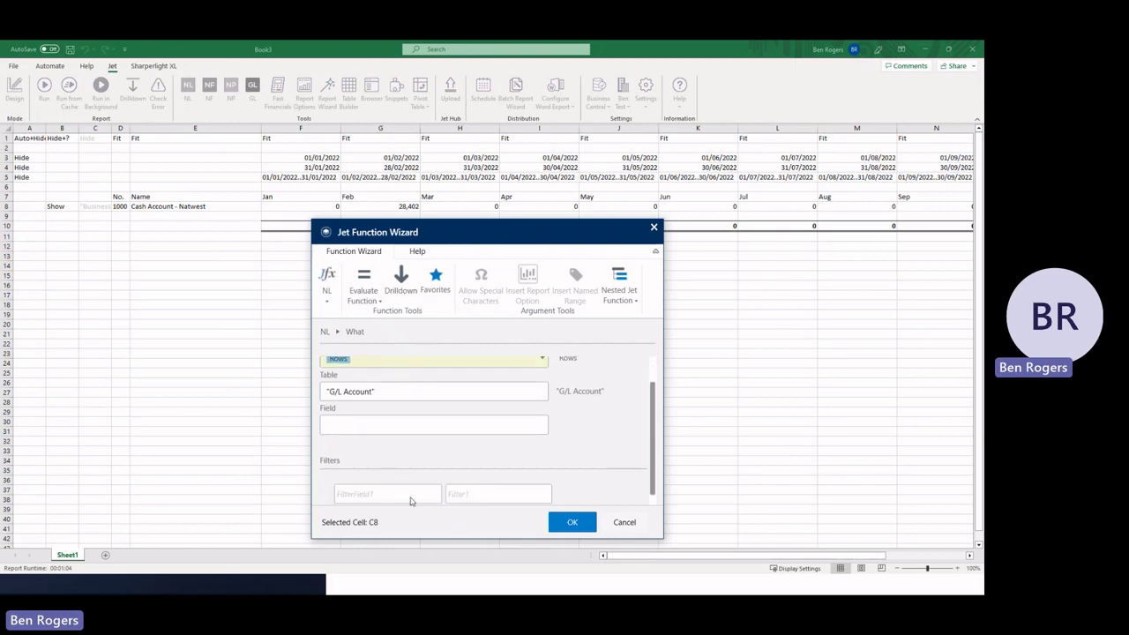
{"action": "left_click", "coordinate": [412, 496]}
{"action": "left_click", "coordinate": [436, 495]}
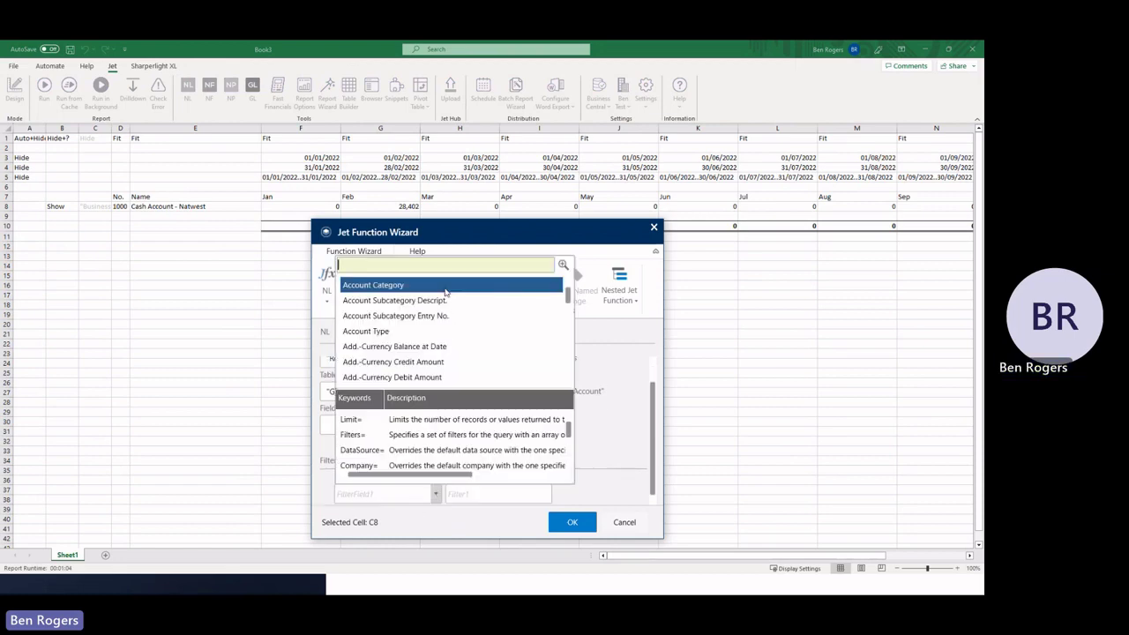
{"action": "type", "text": "income"}
{"action": "left_click", "coordinate": [447, 285]}
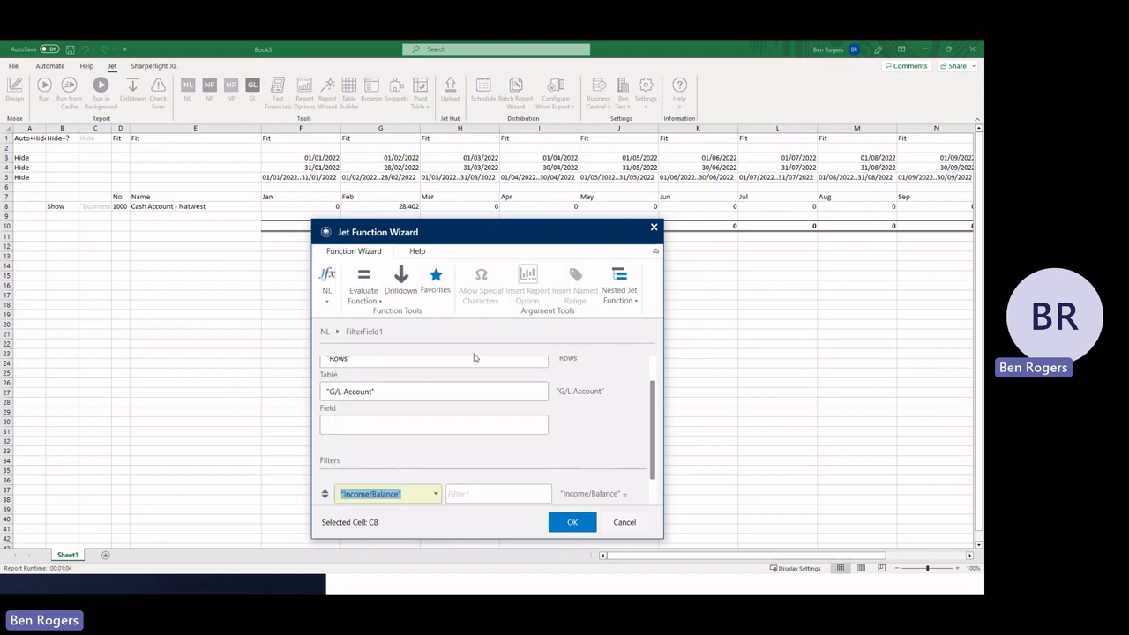
{"action": "left_click", "coordinate": [516, 490]}
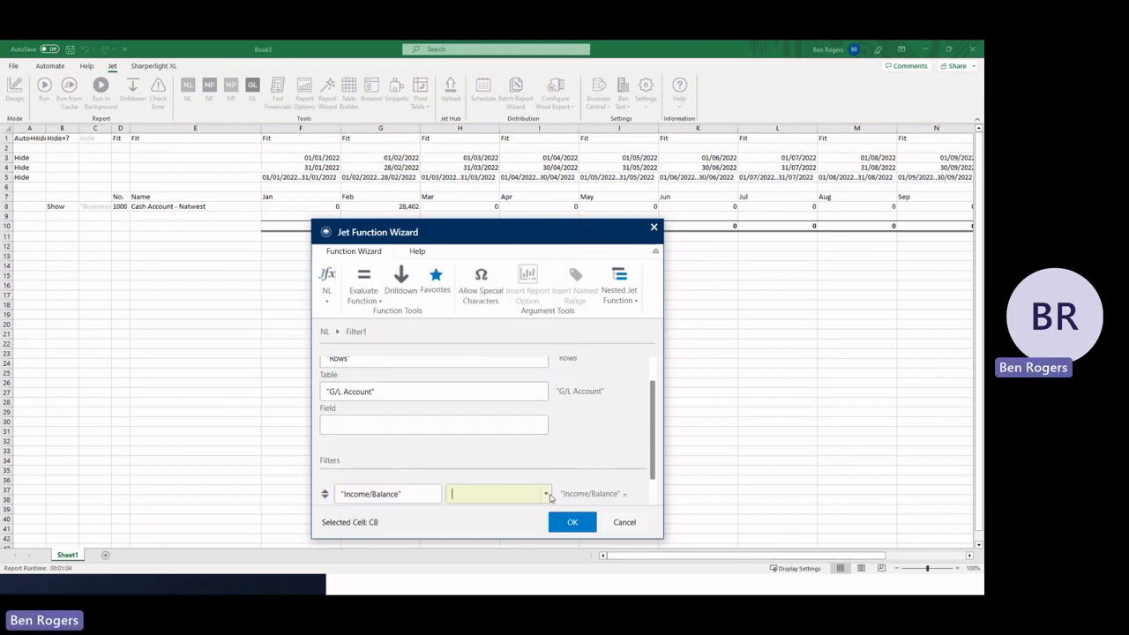
{"action": "left_click", "coordinate": [548, 495]}
{"action": "left_click", "coordinate": [484, 283]}
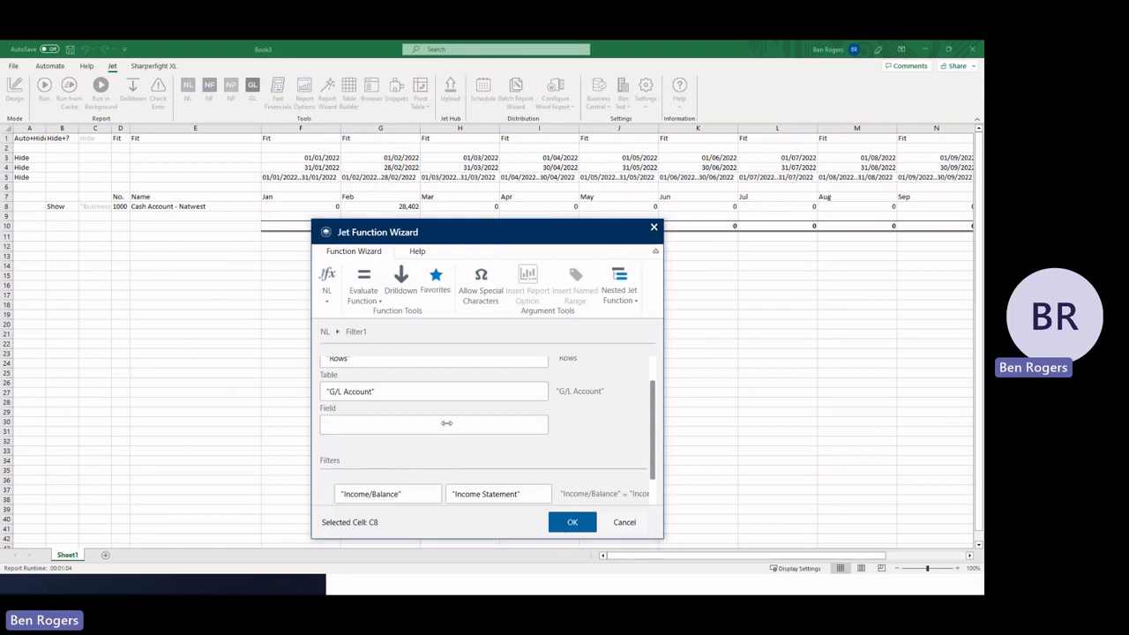
{"action": "left_click", "coordinate": [573, 524]}
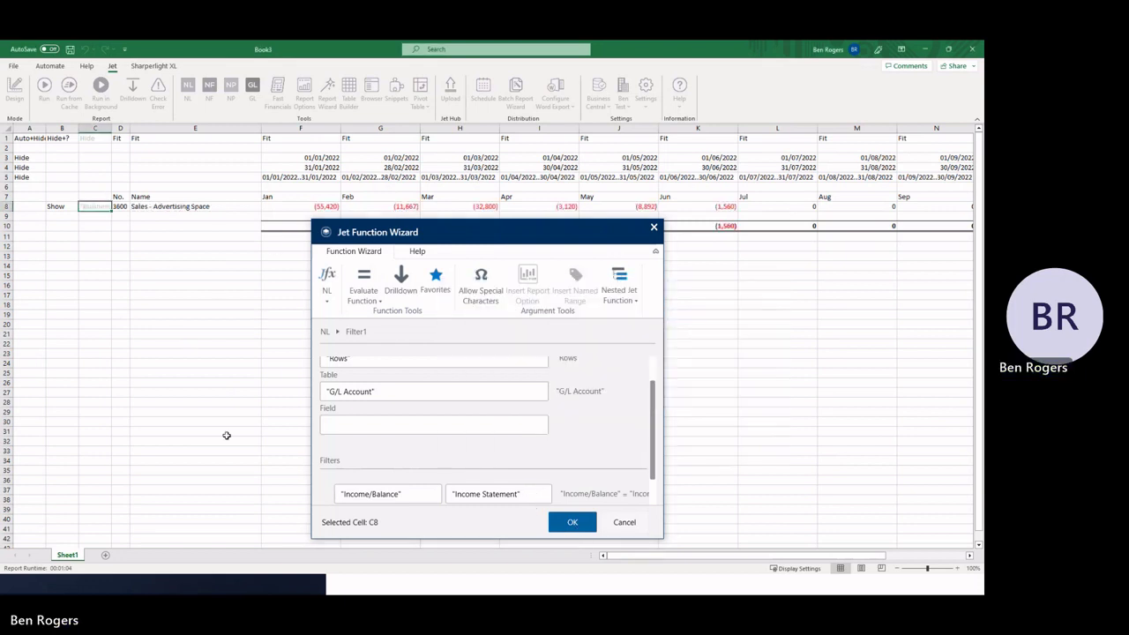
Step: Check the account number and January amount formulas, run the filtered report from cache, and return to design mode
{"action": "left_click", "coordinate": [114, 251]}
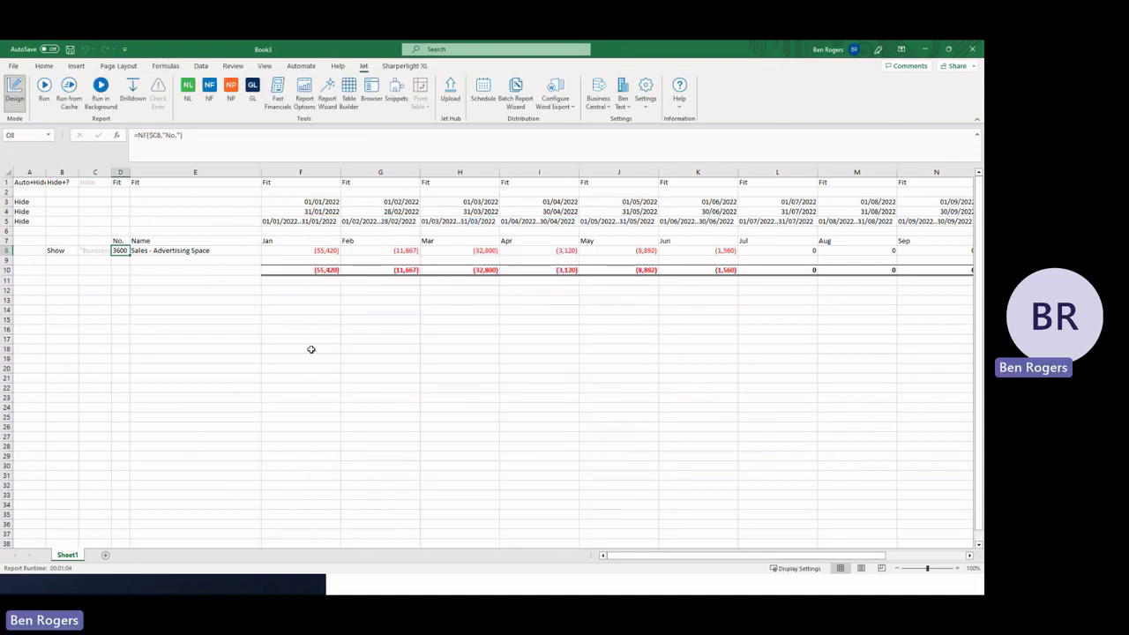
{"action": "left_click", "coordinate": [317, 251]}
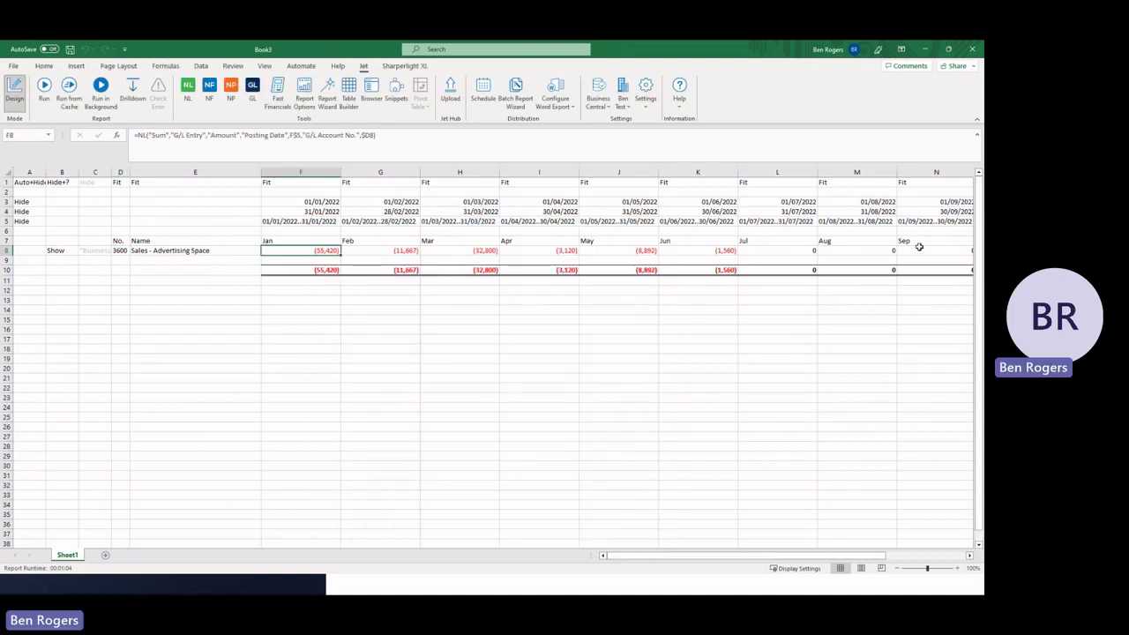
{"action": "left_click", "coordinate": [381, 329]}
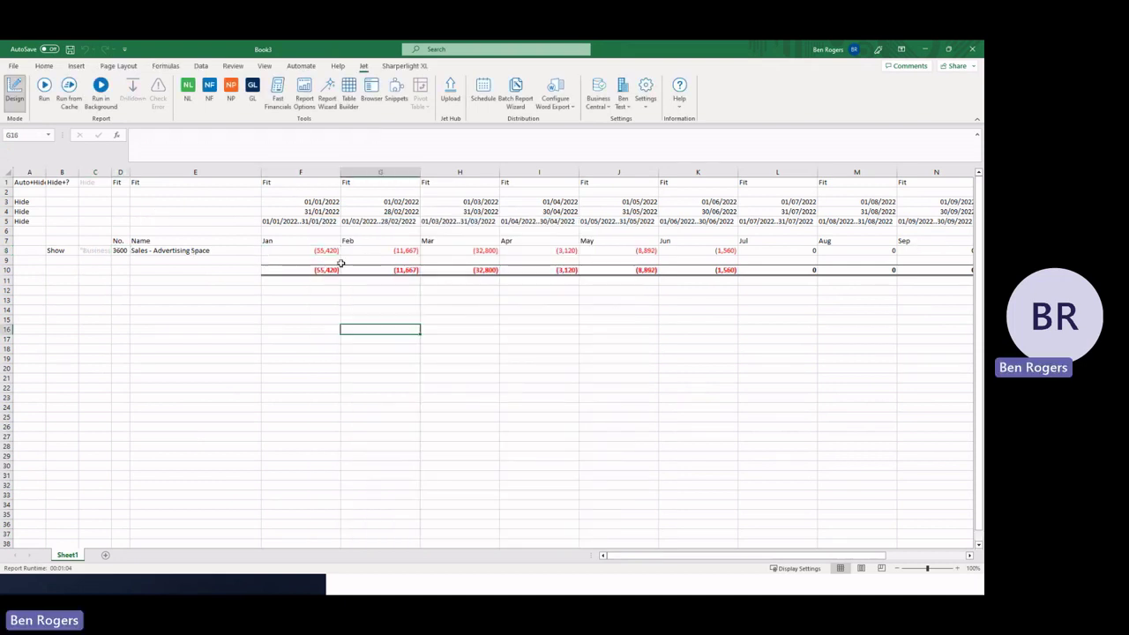
{"action": "left_click", "coordinate": [70, 97]}
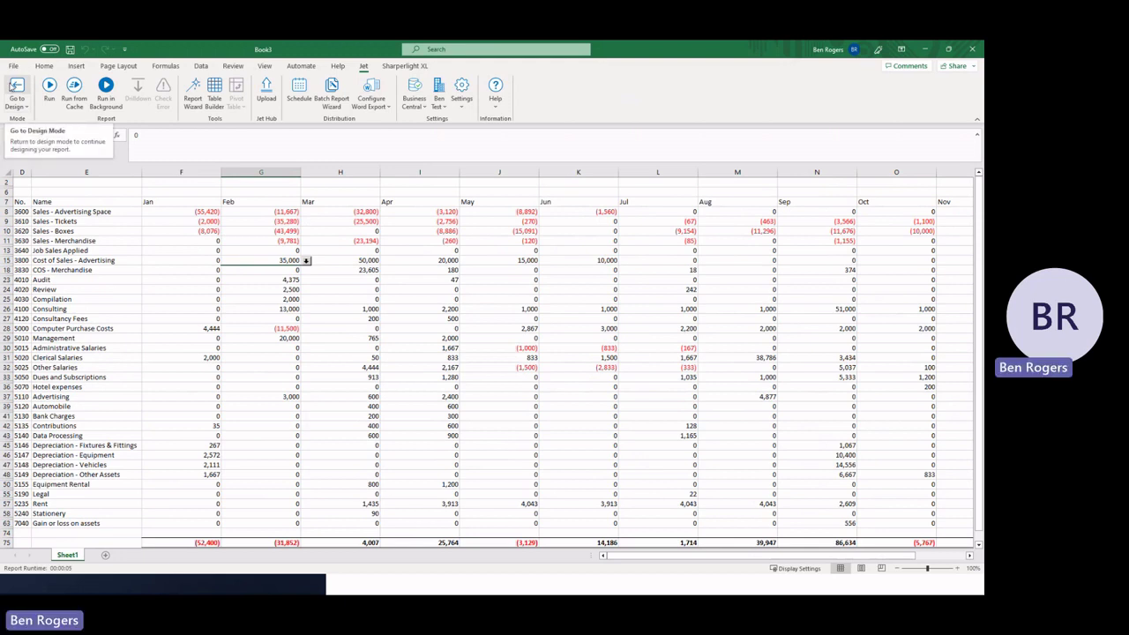
{"action": "left_click", "coordinate": [17, 88]}
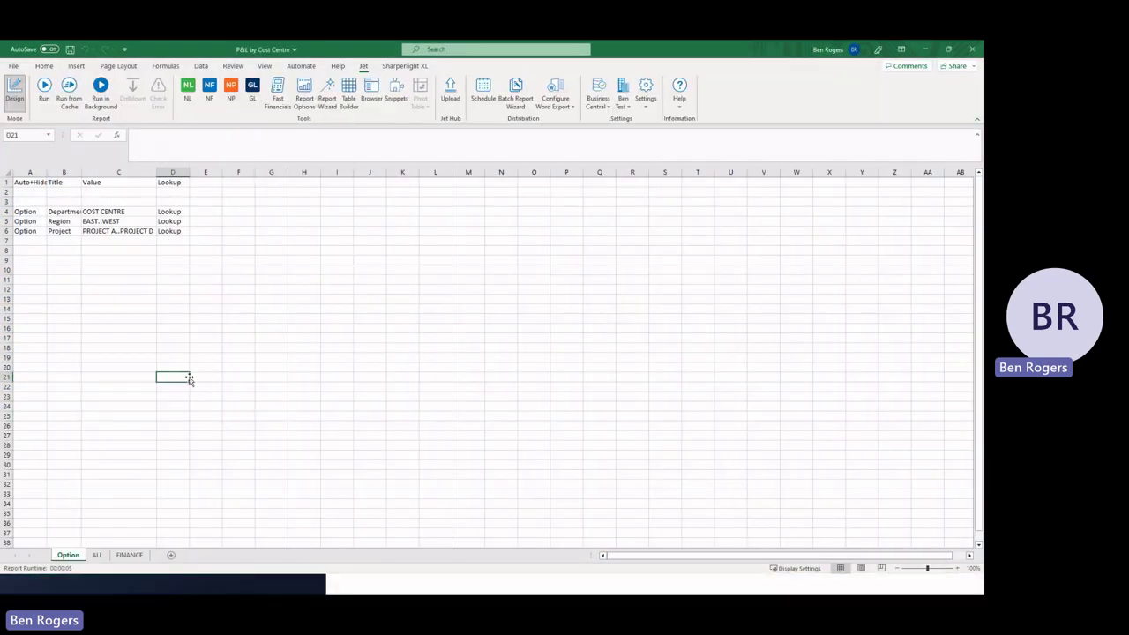
Step: On the ALL sheet of the P&L by Cost Centre workbook, examine the row labels, account numbers, January amount formula and date filter formula
{"action": "left_click", "coordinate": [97, 554]}
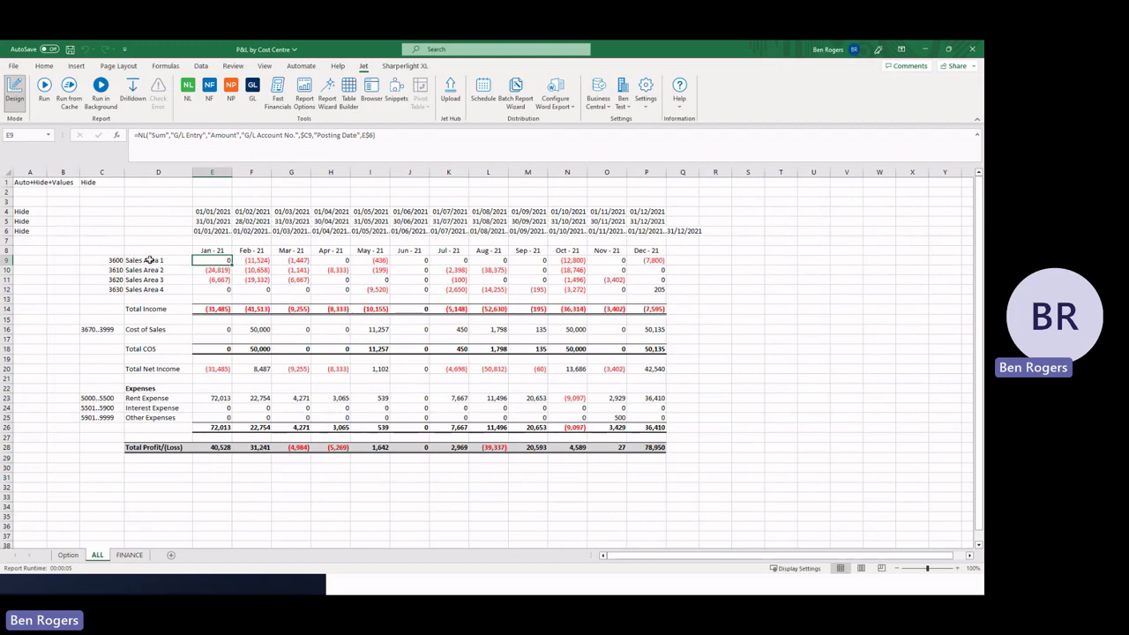
{"action": "left_click_drag", "start_coordinate": [150, 260], "coordinate": [154, 417]}
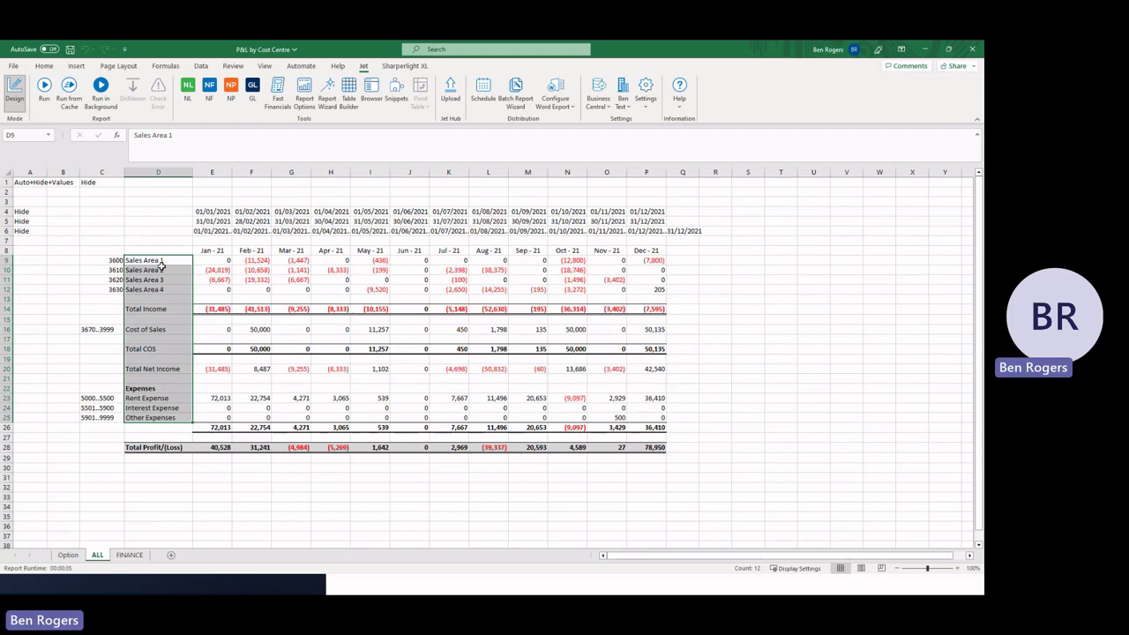
{"action": "left_click", "coordinate": [109, 261]}
{"action": "left_click", "coordinate": [107, 270]}
{"action": "left_click", "coordinate": [106, 279]}
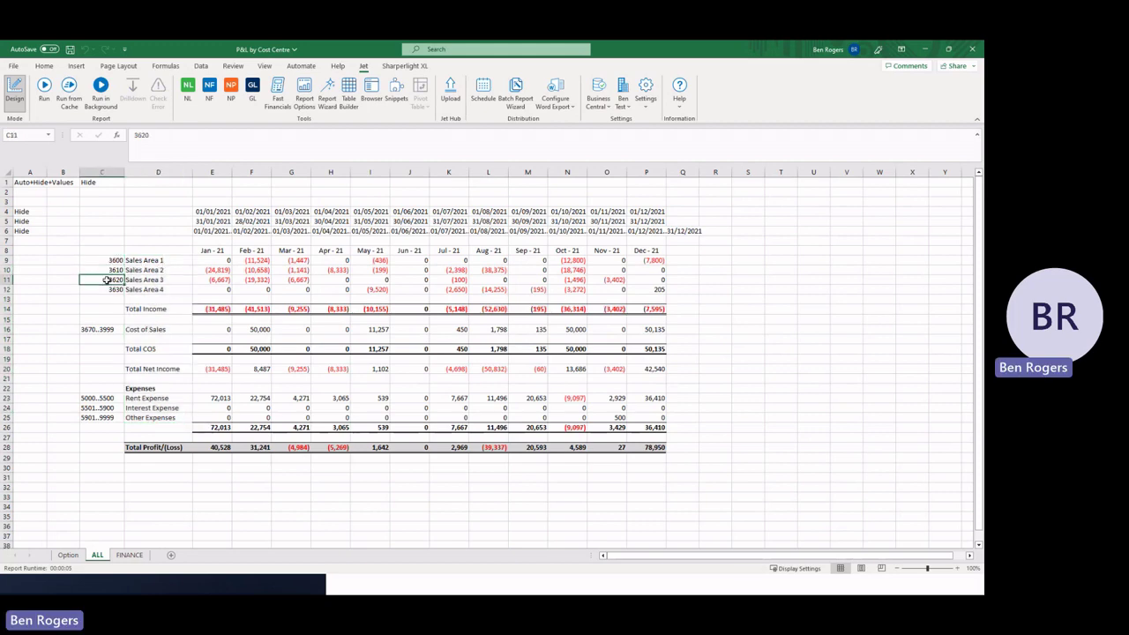
{"action": "left_click", "coordinate": [109, 290]}
{"action": "left_click", "coordinate": [220, 262]}
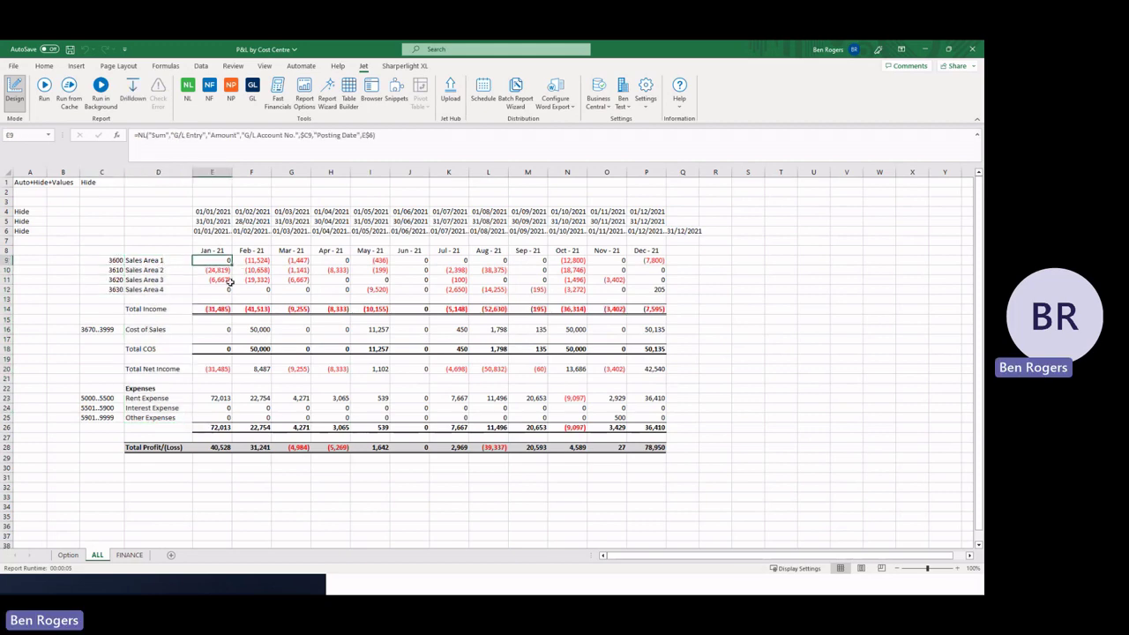
{"action": "double_click", "coordinate": [221, 262]}
{"action": "key", "text": "Escape"}
{"action": "left_click", "coordinate": [210, 230]}
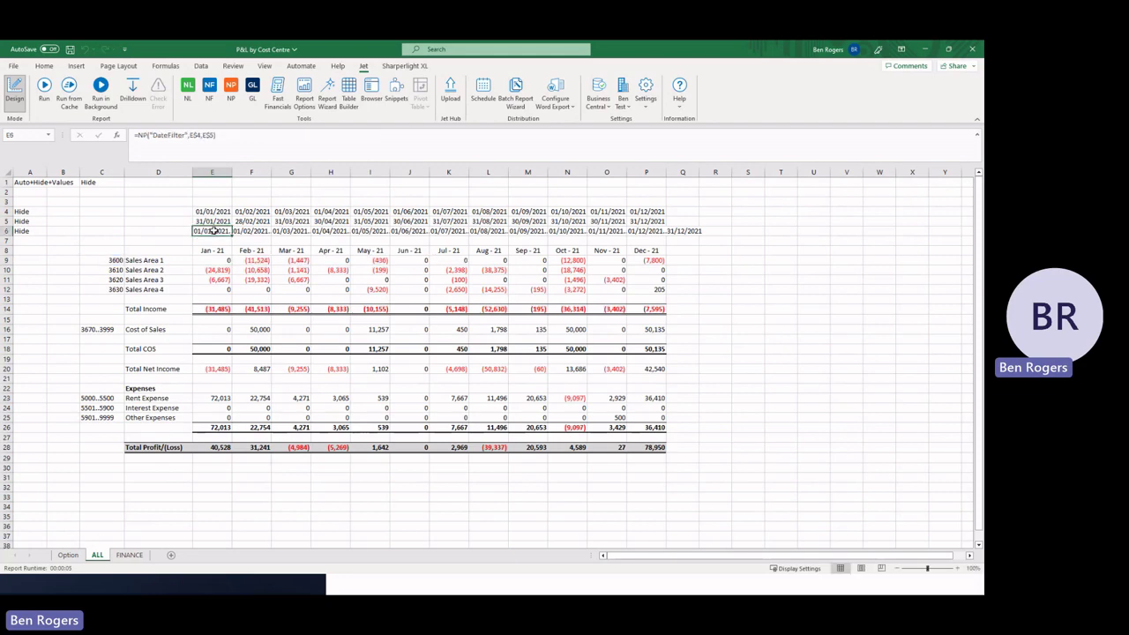
Step: Check the January amount formula for Sales Area 1 and the account range used for Cost of Sales
{"action": "double_click", "coordinate": [216, 262]}
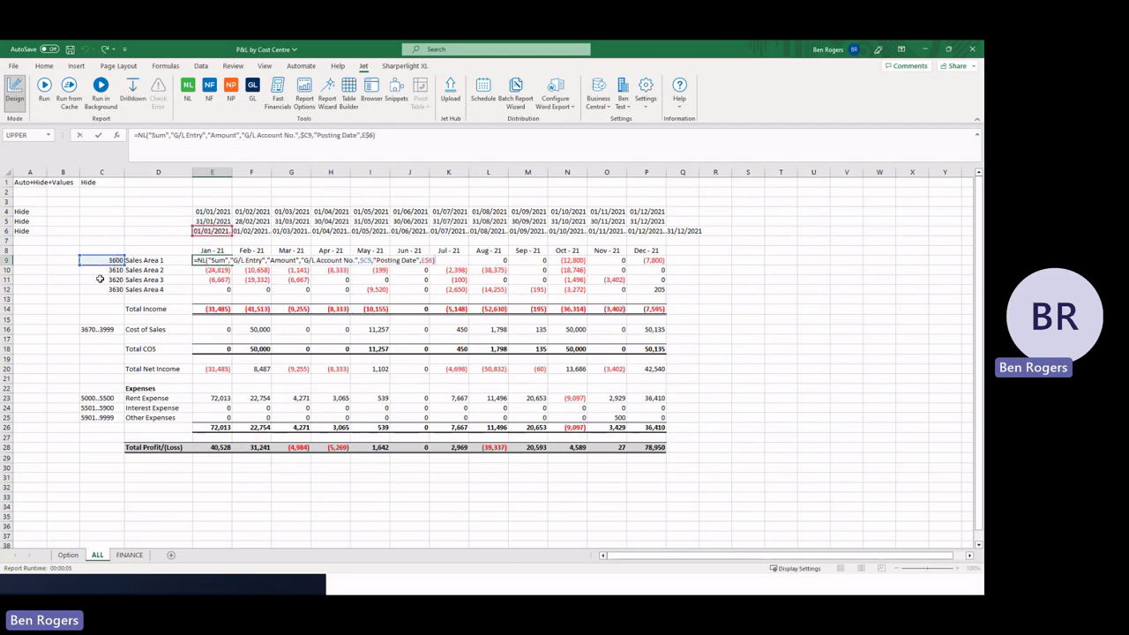
{"action": "left_click", "coordinate": [100, 278]}
{"action": "left_click", "coordinate": [105, 329]}
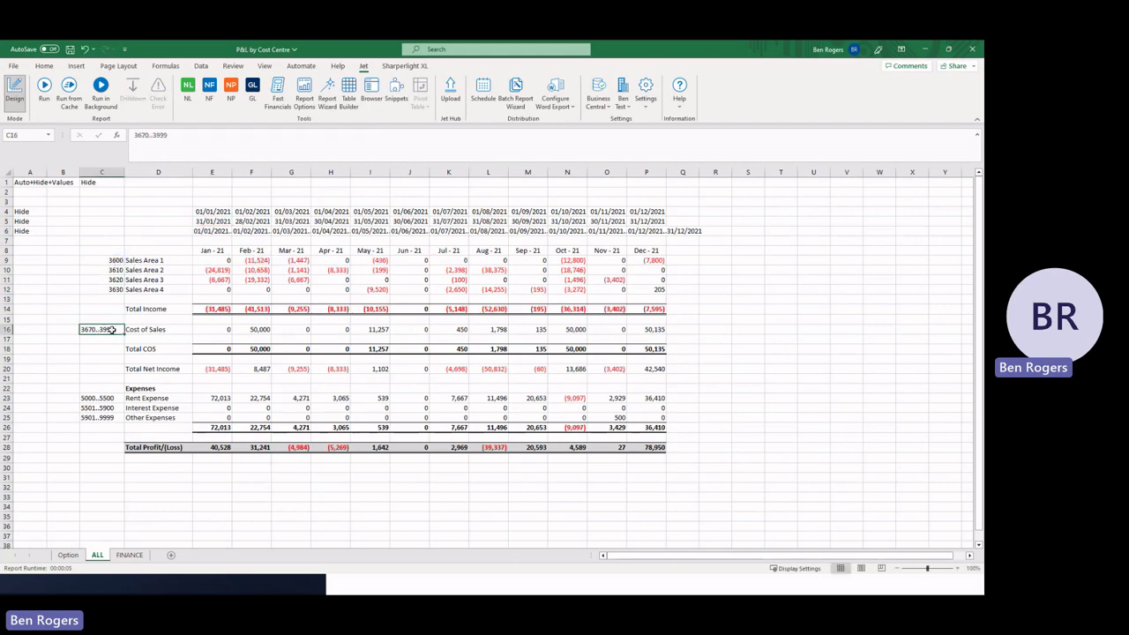
Step: Try to extend the Cost of Sales account filter in C16 with |2766, and remove the addition
{"action": "left_click", "coordinate": [184, 136]}
{"action": "type", "text": "|276"}
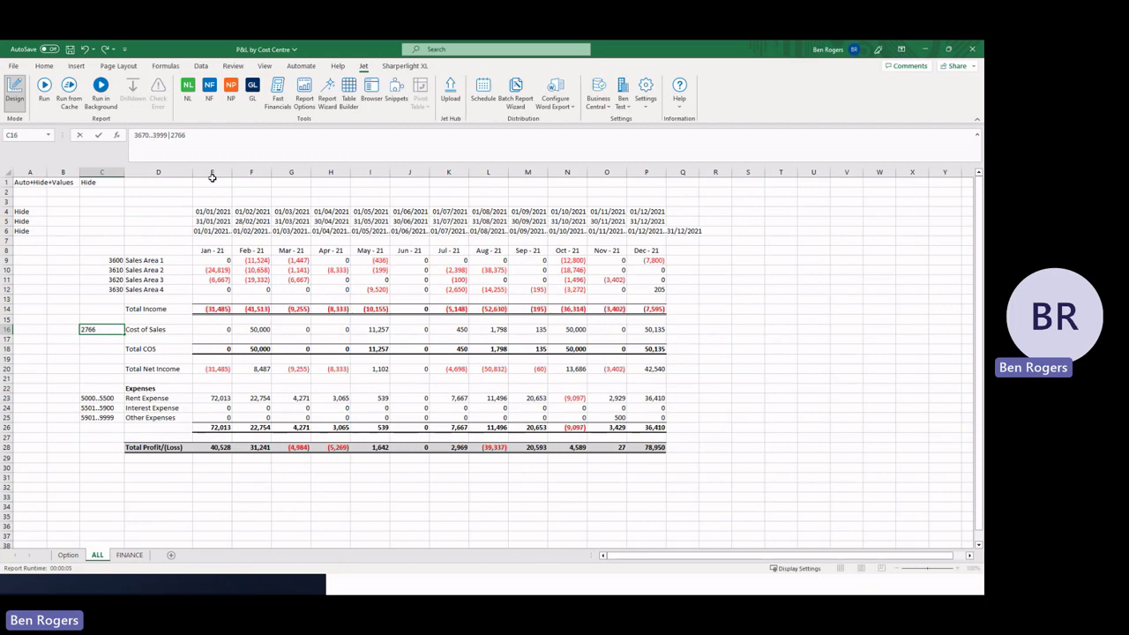
{"action": "key", "text": "BackSpace"}
{"action": "key", "text": "BackSpace"}
{"action": "key", "text": "BackSpace"}
{"action": "key", "text": "BackSpace"}
{"action": "left_click", "coordinate": [327, 319]}
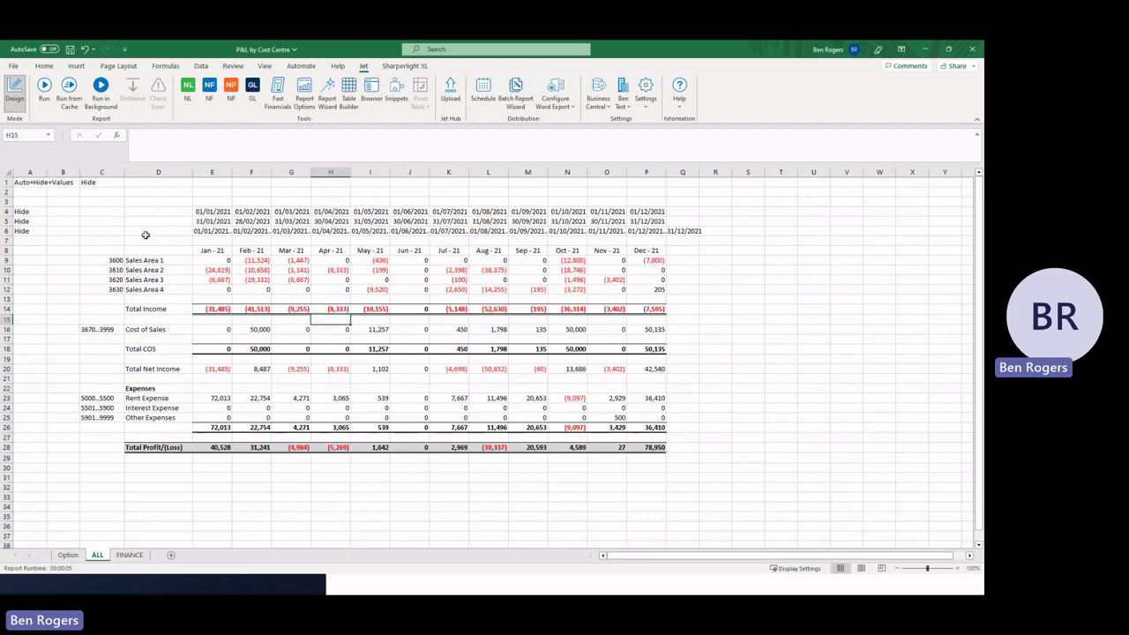
Step: Run the P&L by Cost Centre report from cache, looking through the Department lookup values in the report options beforehand
{"action": "left_click", "coordinate": [102, 211]}
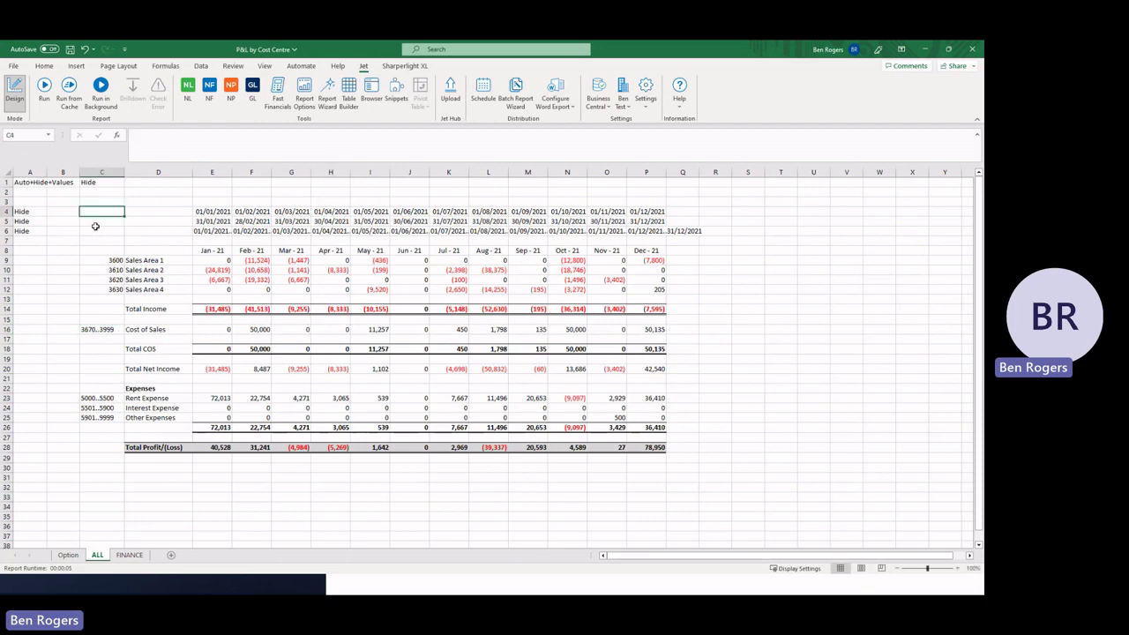
{"action": "left_click", "coordinate": [68, 95]}
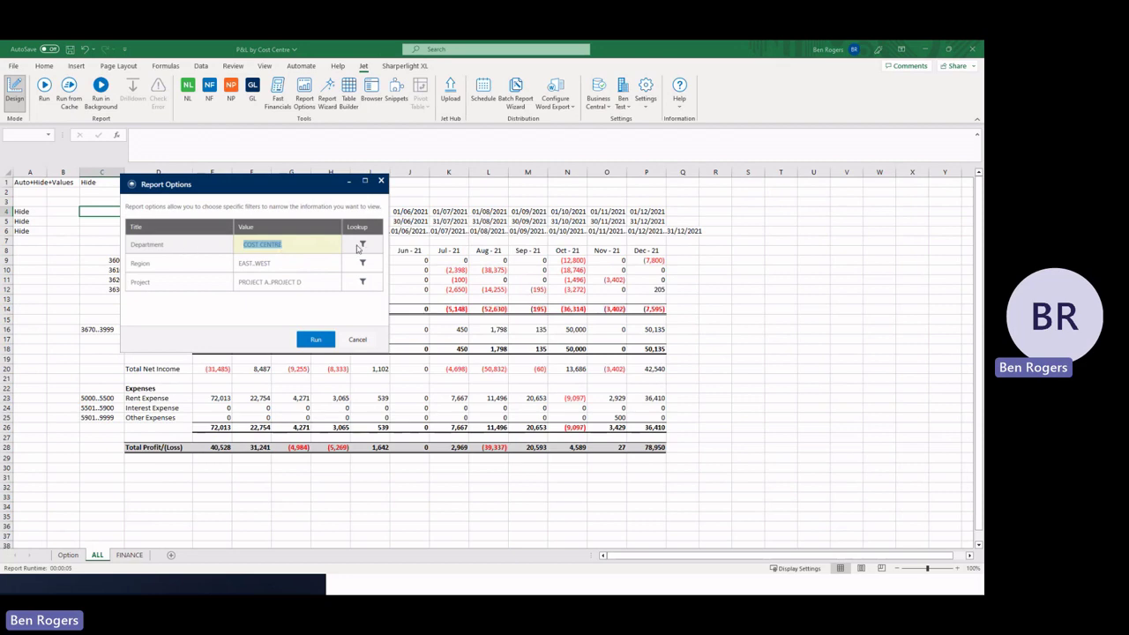
{"action": "left_click", "coordinate": [362, 245]}
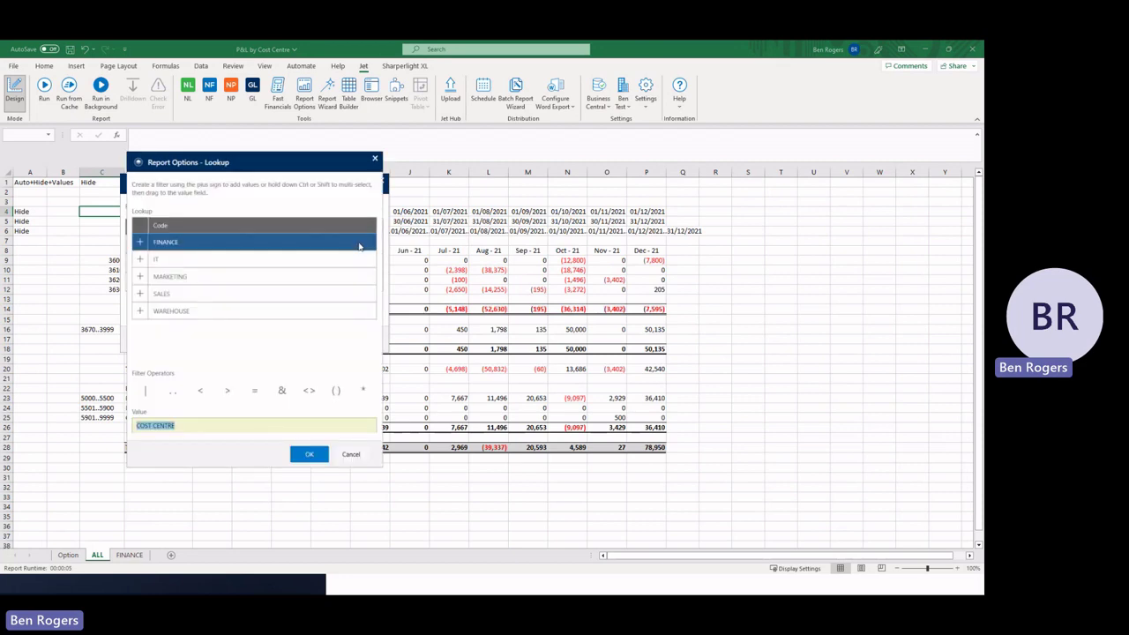
{"action": "left_click", "coordinate": [212, 244]}
{"action": "left_click", "coordinate": [212, 291], "text": "ctrl"}
{"action": "left_click", "coordinate": [212, 310], "text": "ctrl"}
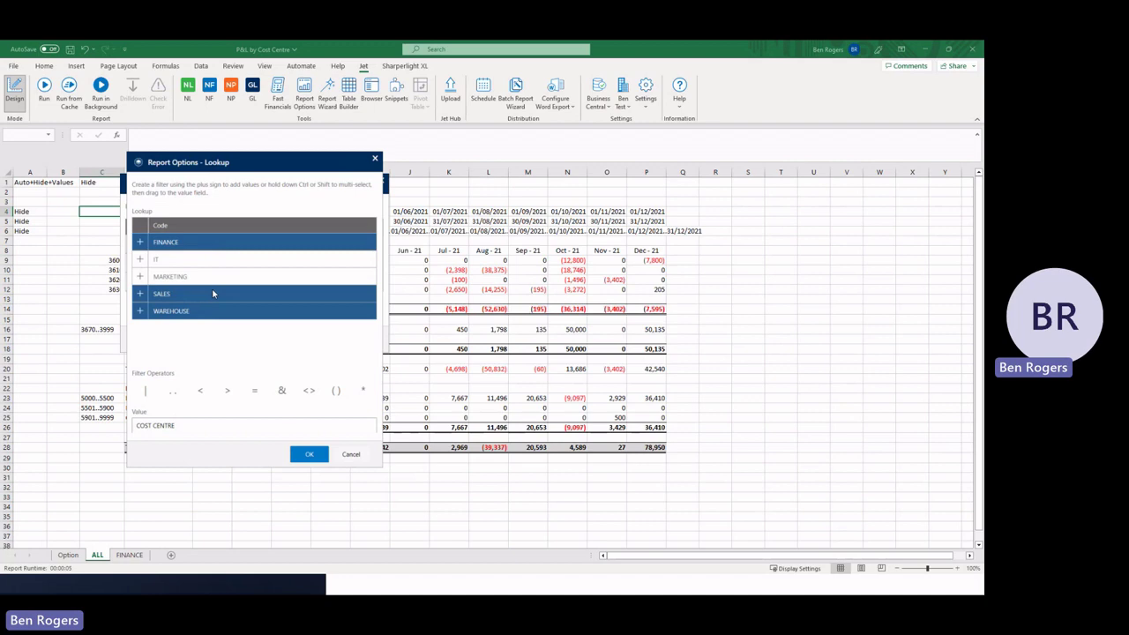
{"action": "left_click", "coordinate": [208, 248], "text": "shift"}
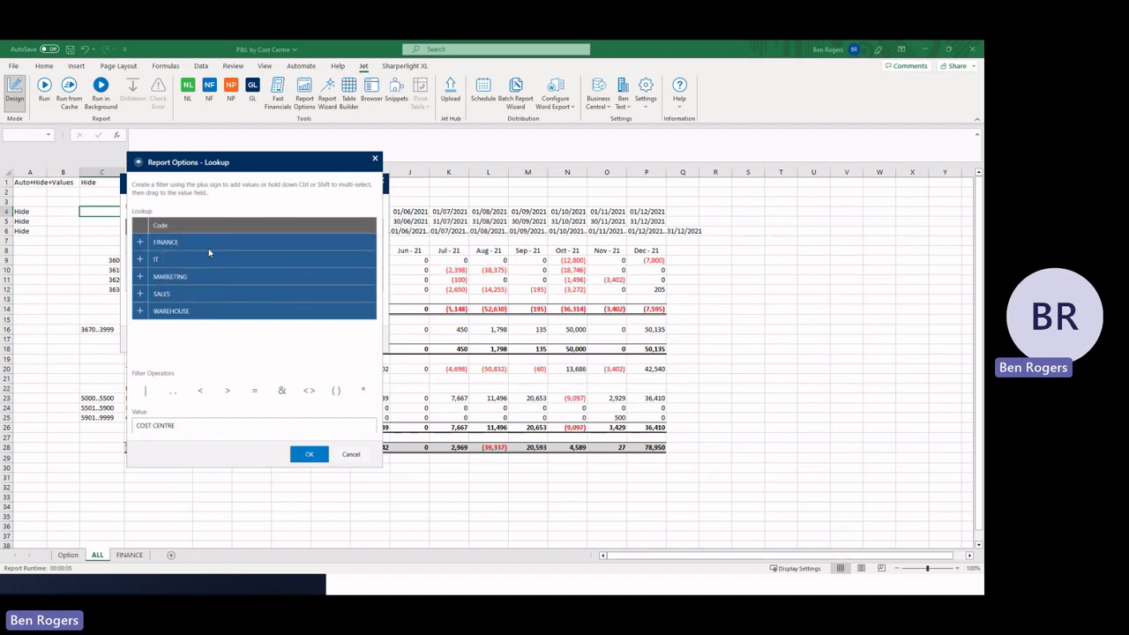
{"action": "left_click", "coordinate": [351, 454]}
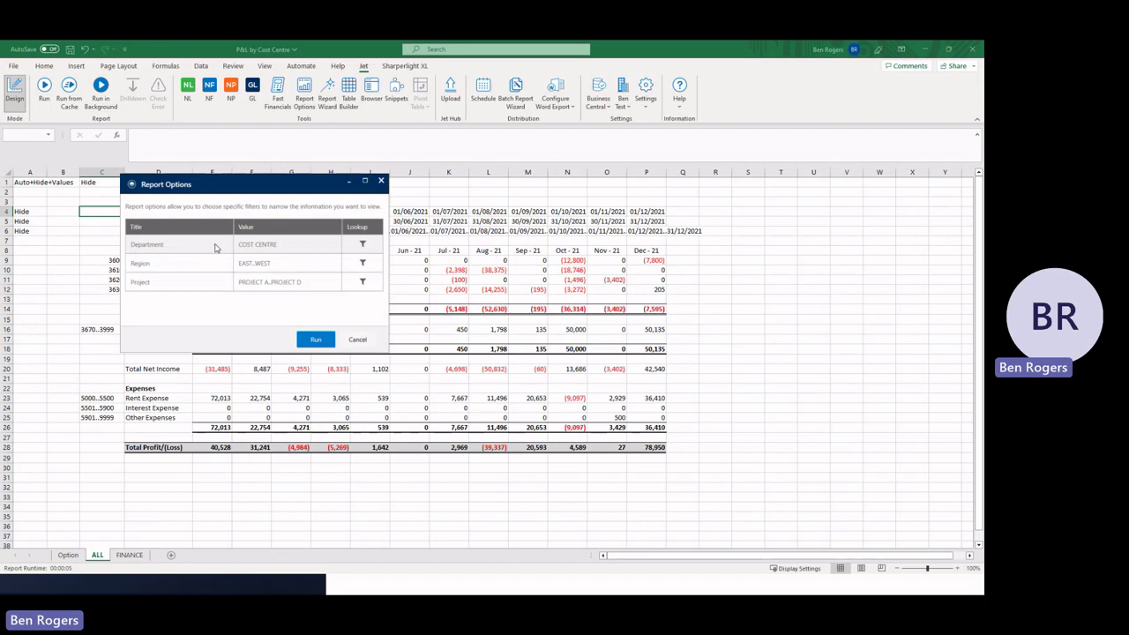
{"action": "left_click", "coordinate": [316, 339]}
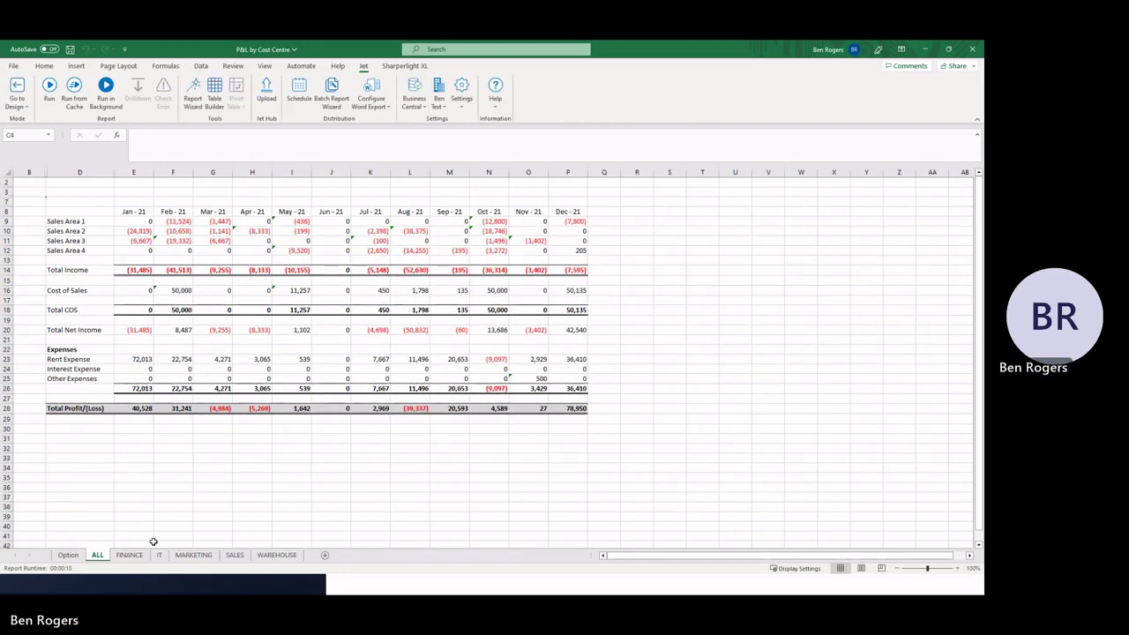
Step: Examine the generated FINANCE, IT, MARKETING, SALES and WAREHOUSE sheets and compare them with the ALL sheet
{"action": "left_click", "coordinate": [124, 555]}
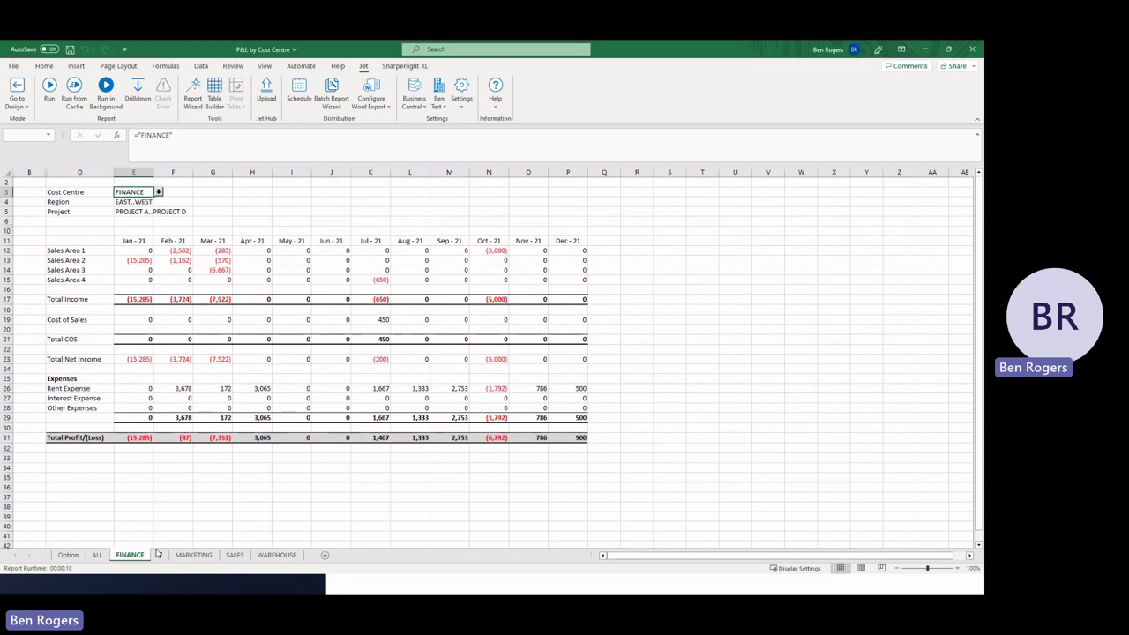
{"action": "left_click", "coordinate": [158, 555]}
{"action": "left_click", "coordinate": [193, 555]}
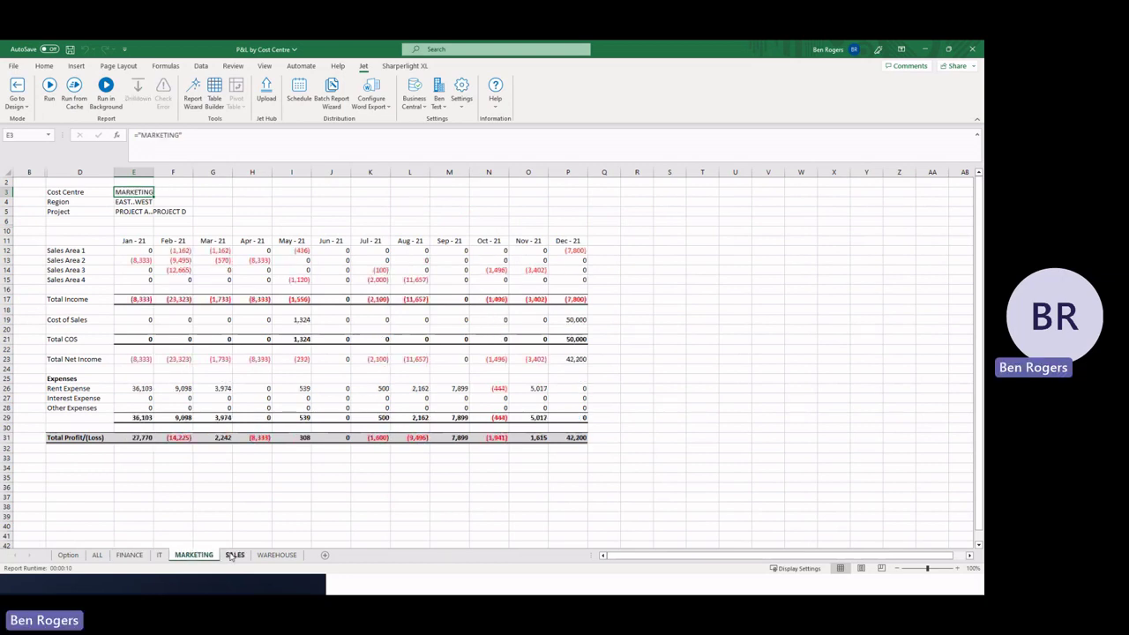
{"action": "left_click", "coordinate": [233, 555]}
{"action": "left_click", "coordinate": [276, 554]}
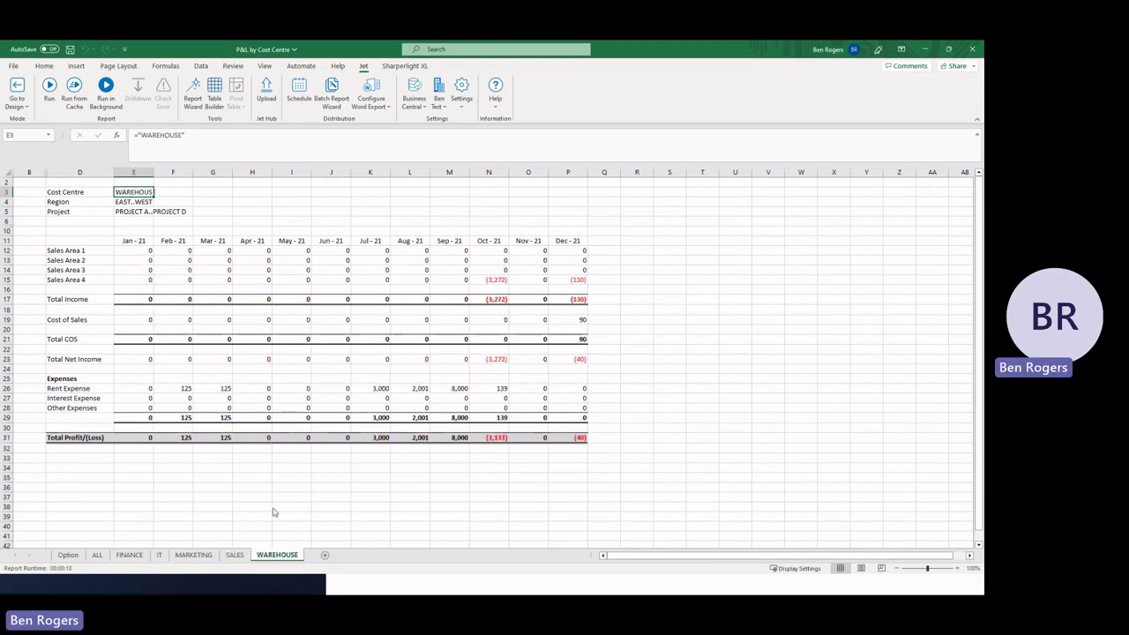
{"action": "left_click", "coordinate": [97, 555]}
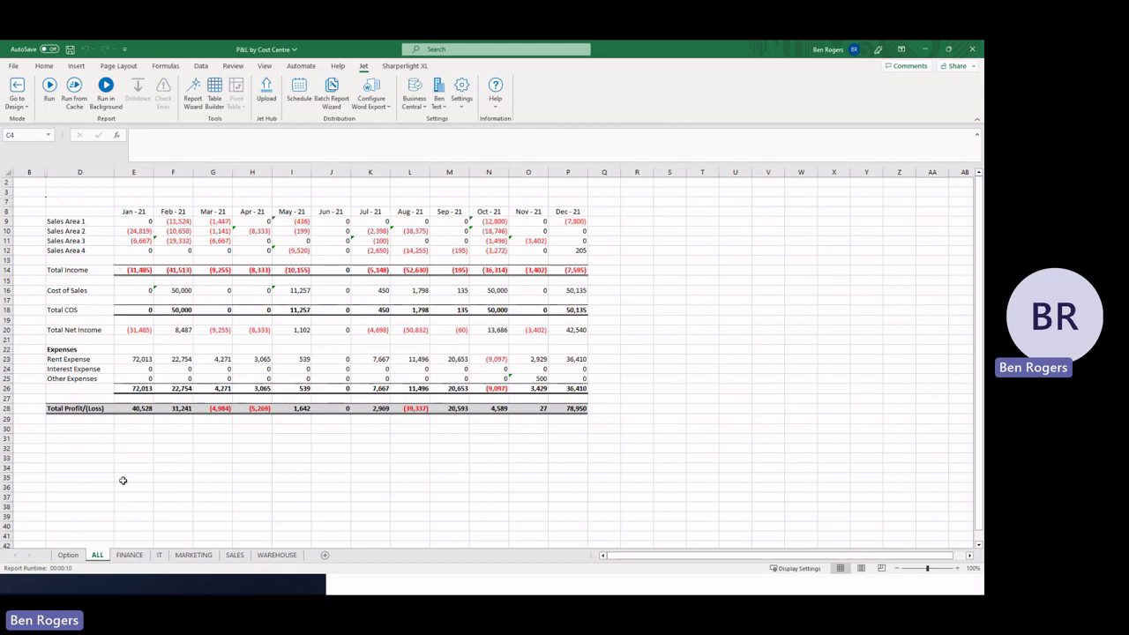
{"action": "left_click", "coordinate": [130, 555]}
{"action": "left_click", "coordinate": [159, 555]}
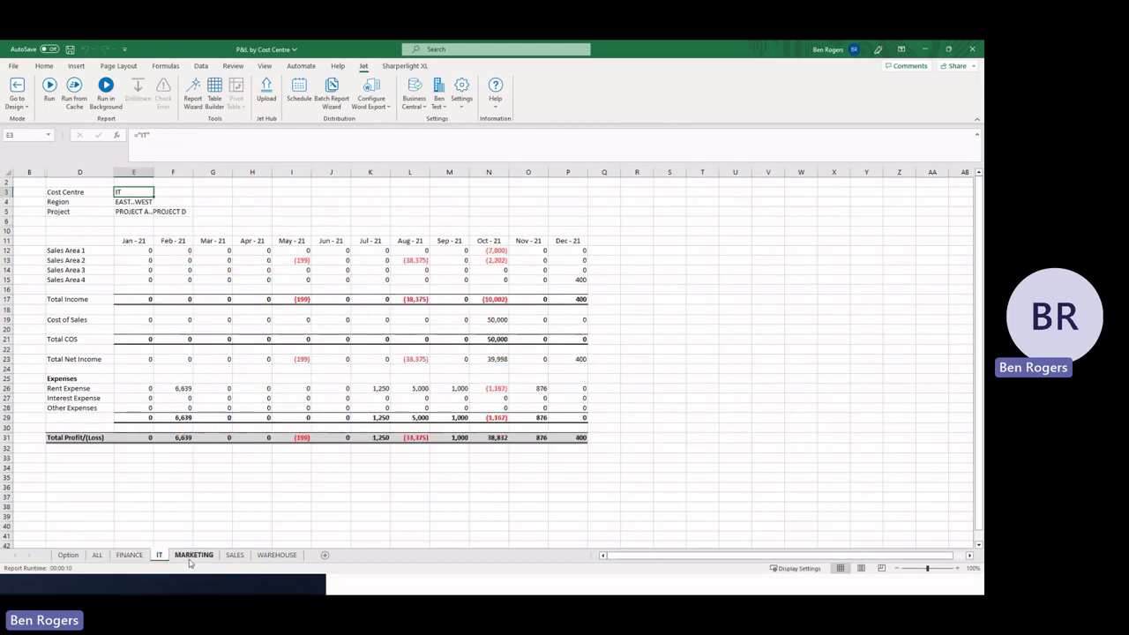
{"action": "left_click", "coordinate": [190, 558]}
{"action": "left_click", "coordinate": [234, 557]}
{"action": "left_click", "coordinate": [275, 556]}
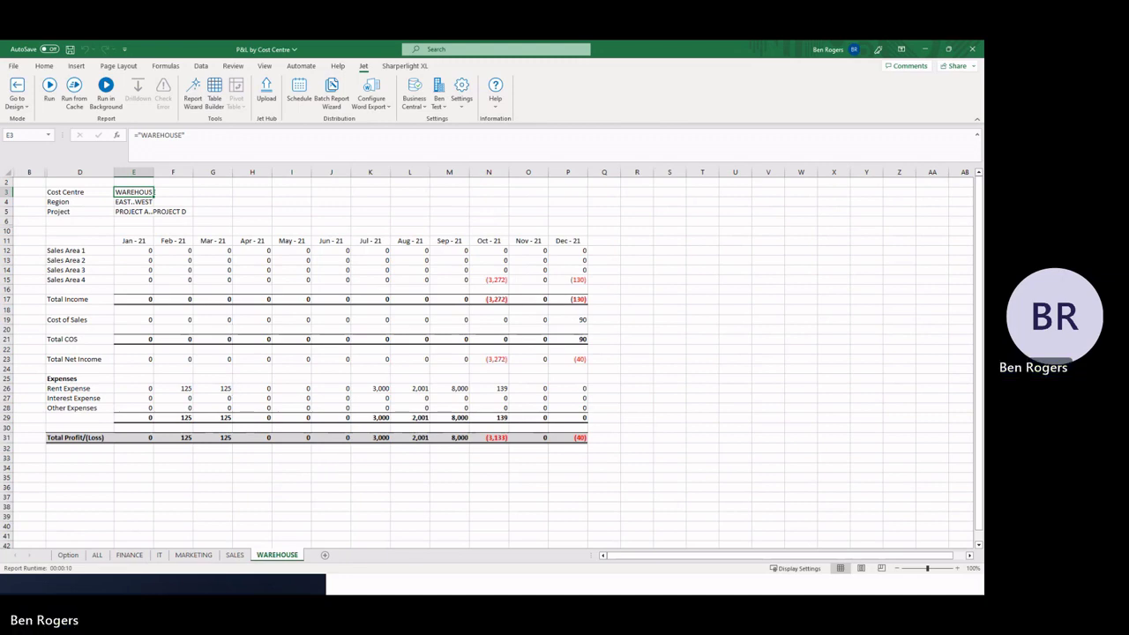
Step: Switch to the Customer Transaction Report with Filters workbook and examine the Cust Number and Doc Type values on the Option sheet
{"action": "key", "text": "alt+Tab"}
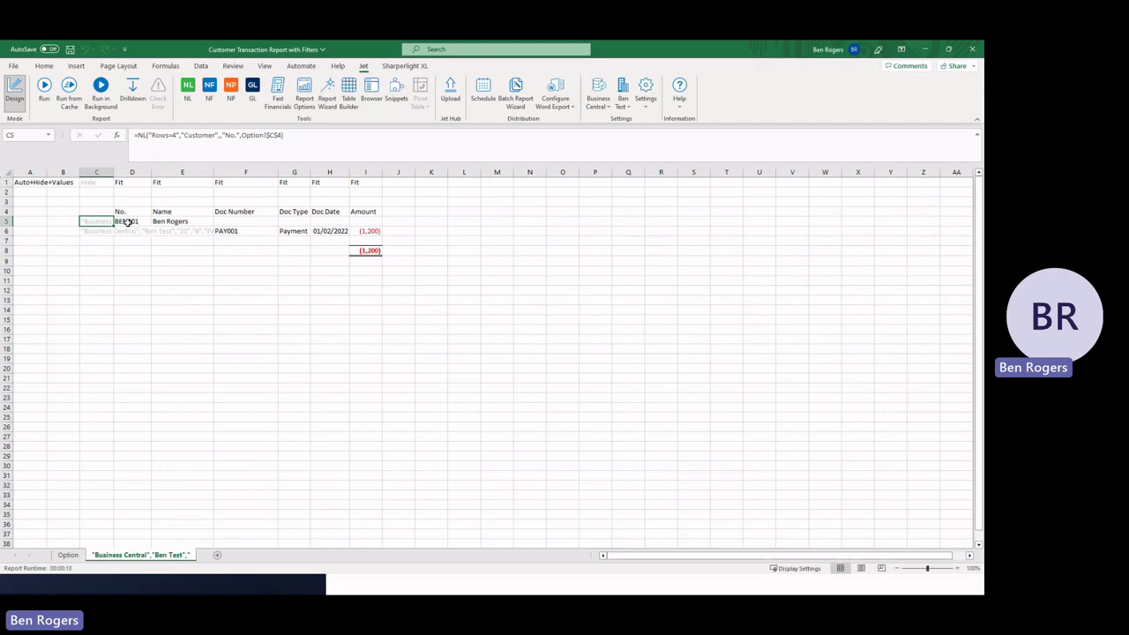
{"action": "left_click", "coordinate": [68, 555]}
{"action": "left_click", "coordinate": [120, 211]}
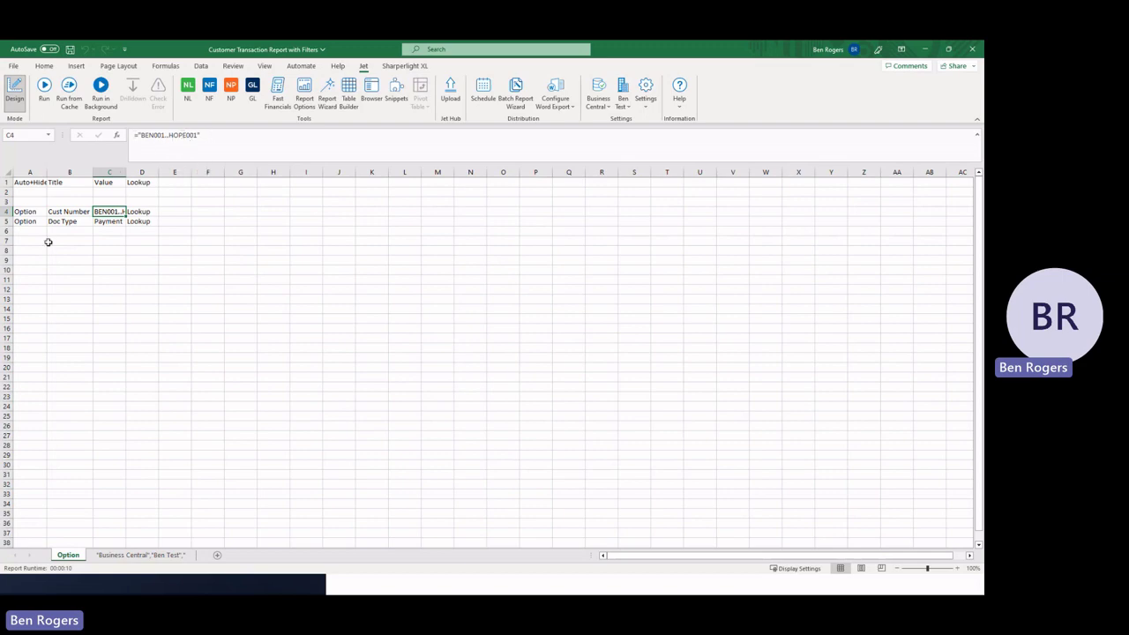
{"action": "left_click", "coordinate": [115, 223]}
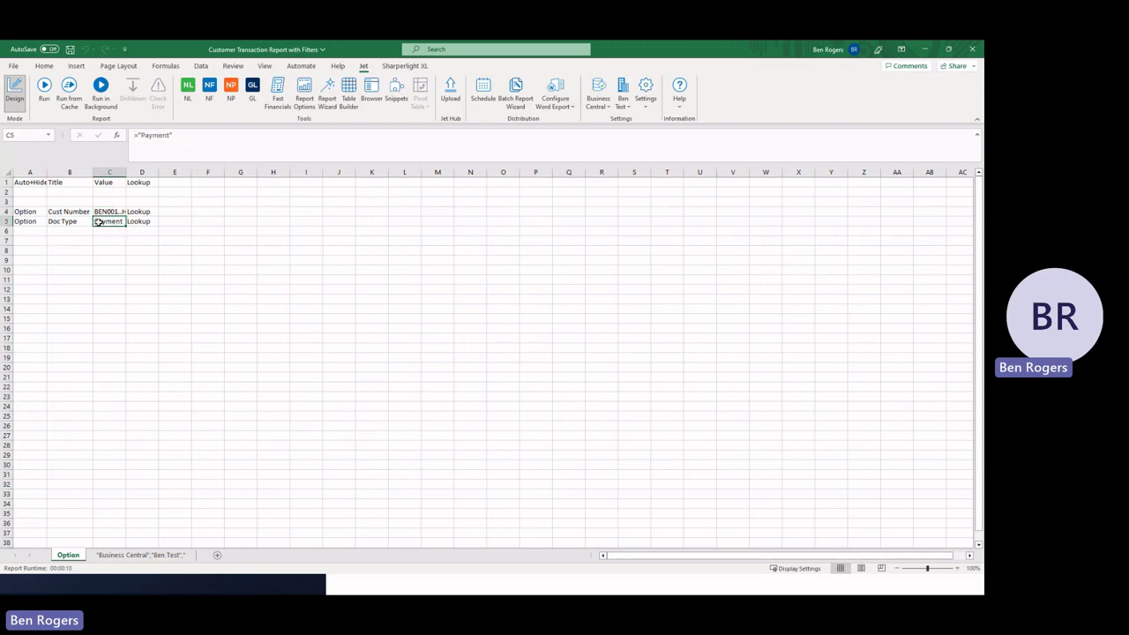
Step: On the report sheet, examine the customer rows formula in C5 and the customer ledger entry formula in C6
{"action": "left_click", "coordinate": [129, 555]}
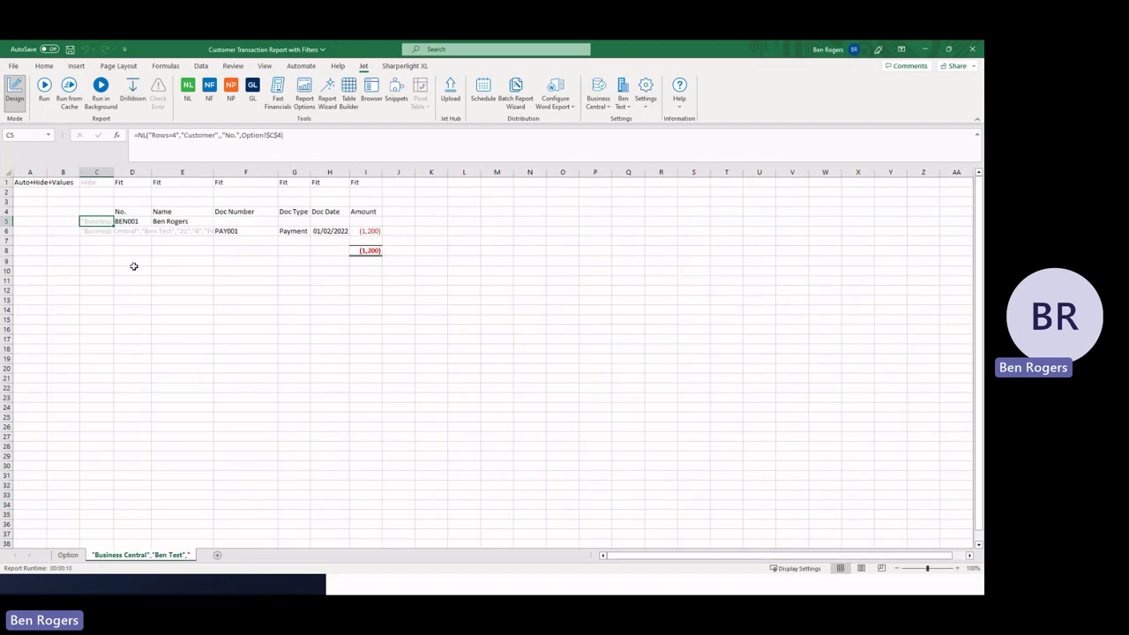
{"action": "key", "text": "Down"}
{"action": "key", "text": "Down"}
{"action": "key", "text": "Down"}
{"action": "left_click", "coordinate": [100, 222]}
{"action": "left_click", "coordinate": [130, 219]}
{"action": "left_click", "coordinate": [132, 288]}
{"action": "left_click", "coordinate": [101, 234]}
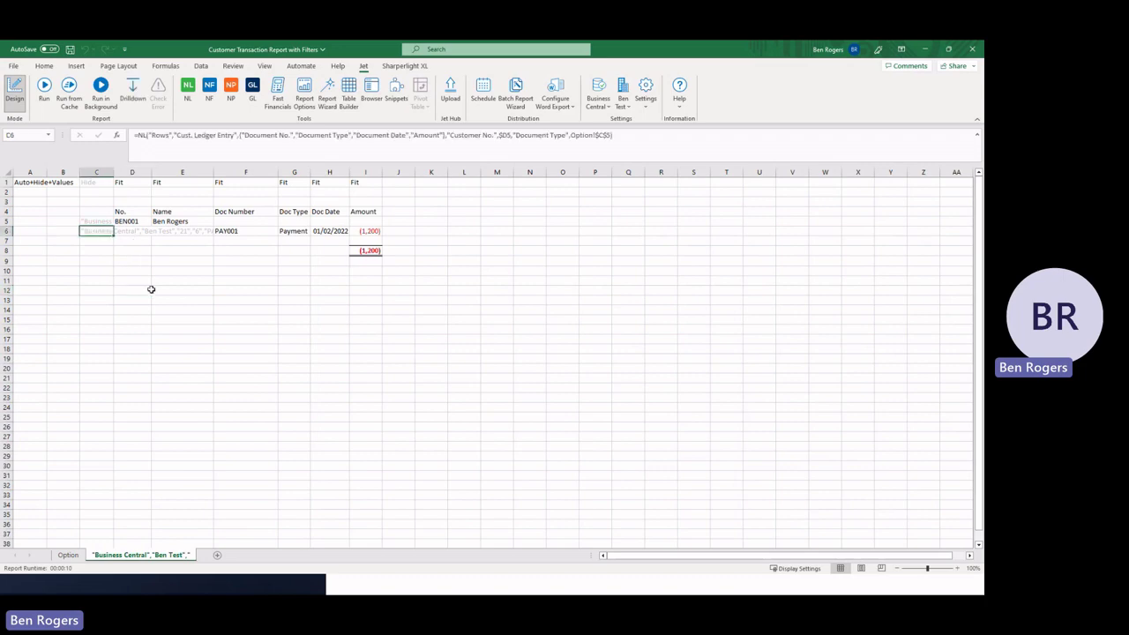
Step: Run the customer transaction report from cache with Doc Type set to Payment, checking the Cust Number and Doc Type lookups
{"action": "left_click", "coordinate": [207, 356]}
{"action": "left_click", "coordinate": [68, 93]}
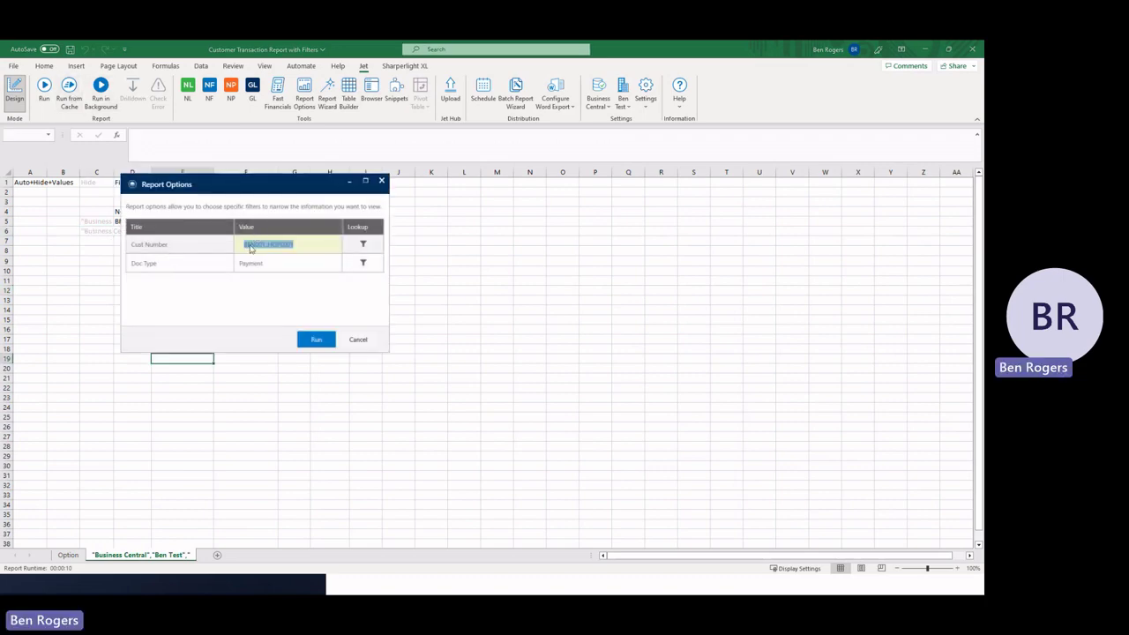
{"action": "left_click", "coordinate": [364, 247]}
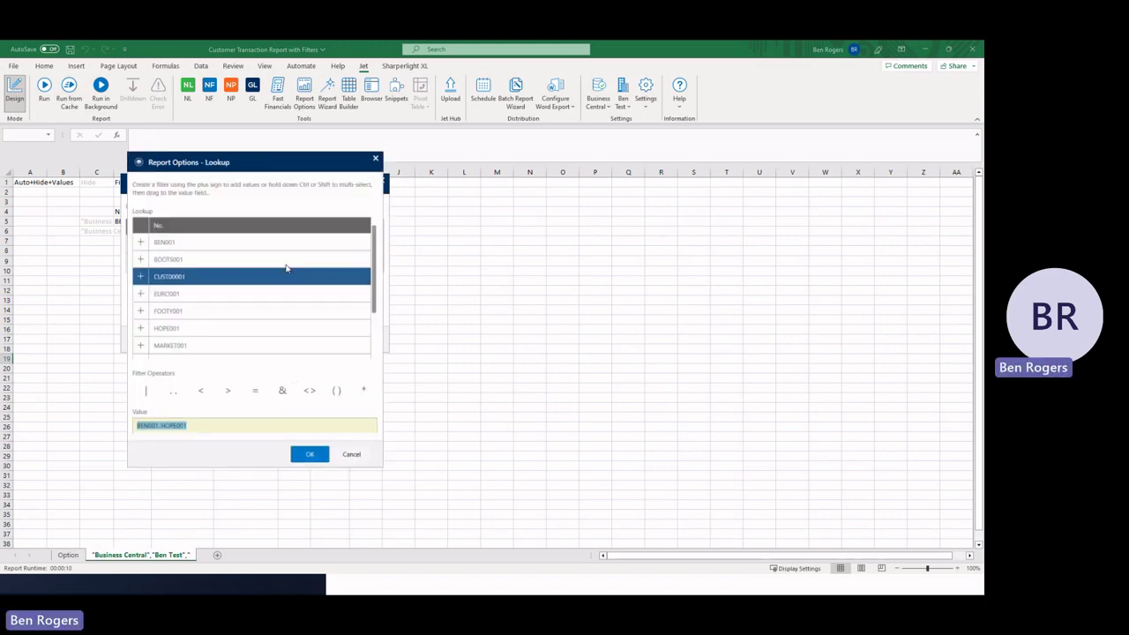
{"action": "key", "text": "Return"}
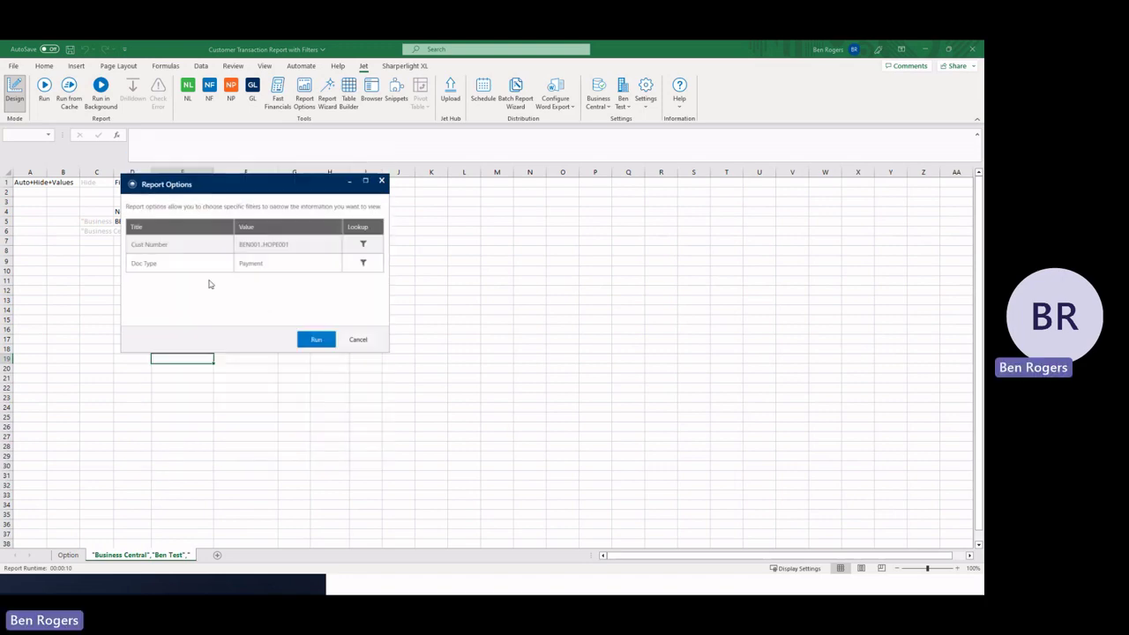
{"action": "left_click", "coordinate": [363, 263]}
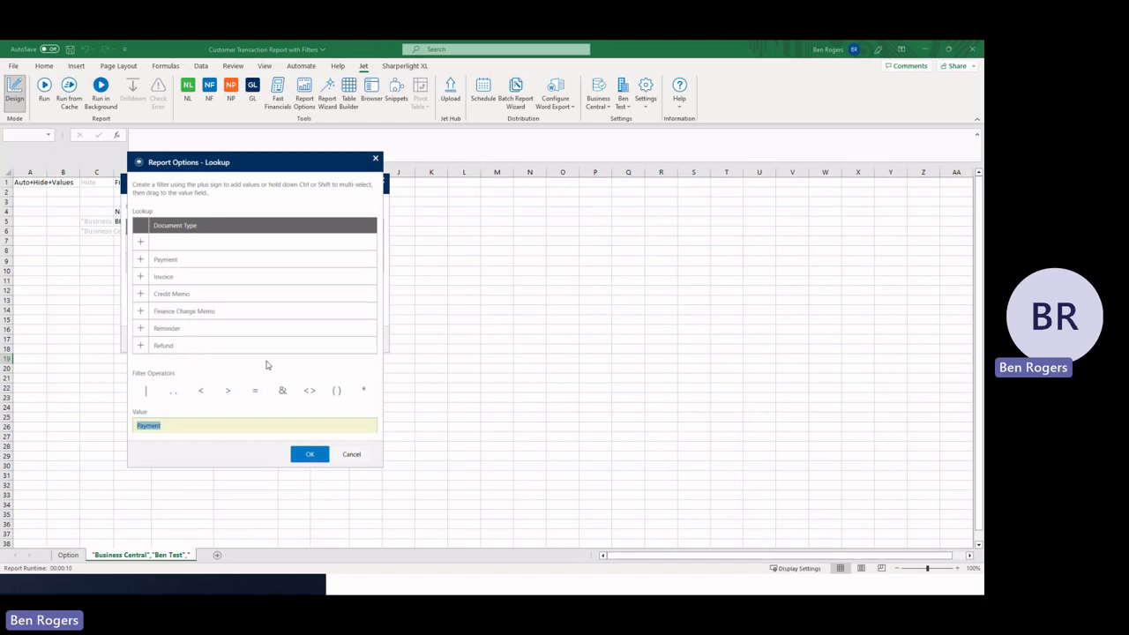
{"action": "left_click", "coordinate": [264, 277]}
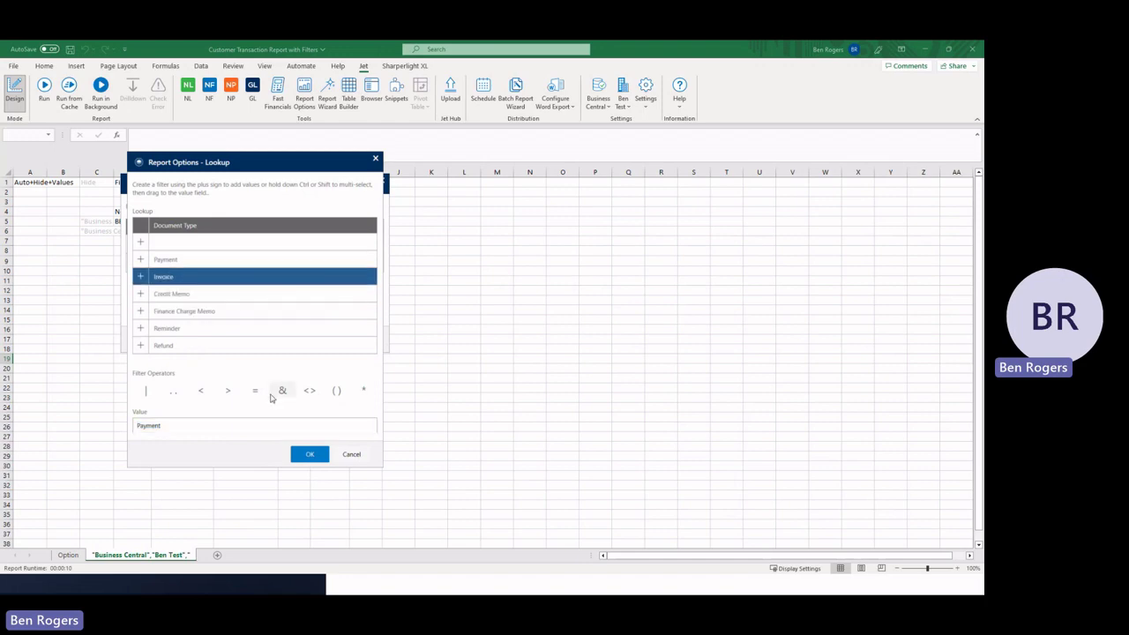
{"action": "left_click", "coordinate": [218, 263]}
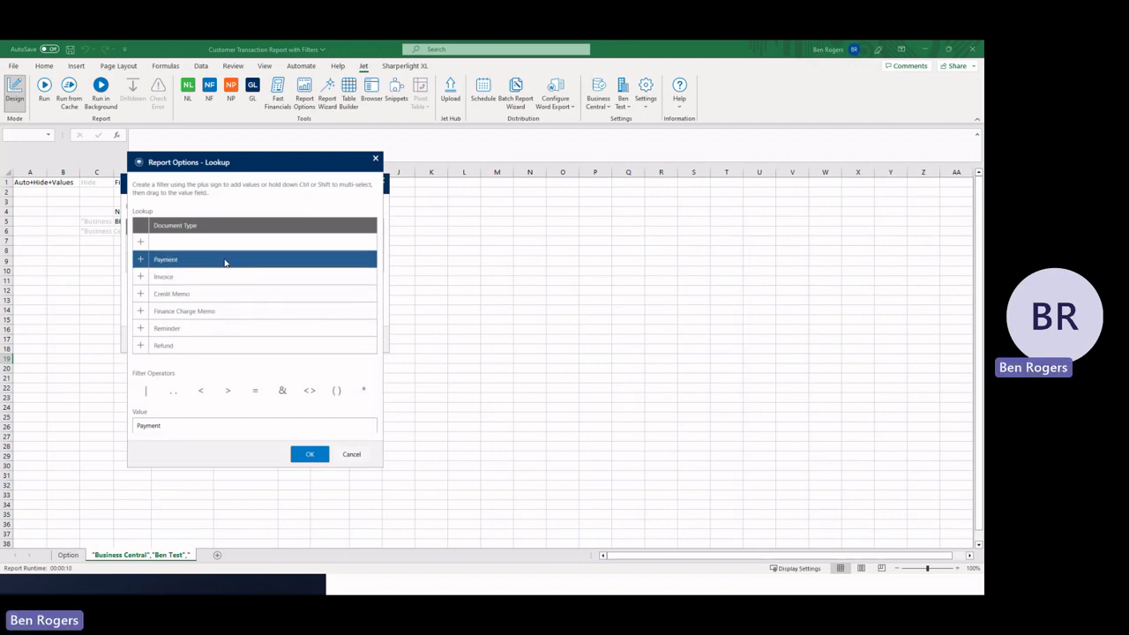
{"action": "left_click", "coordinate": [309, 455]}
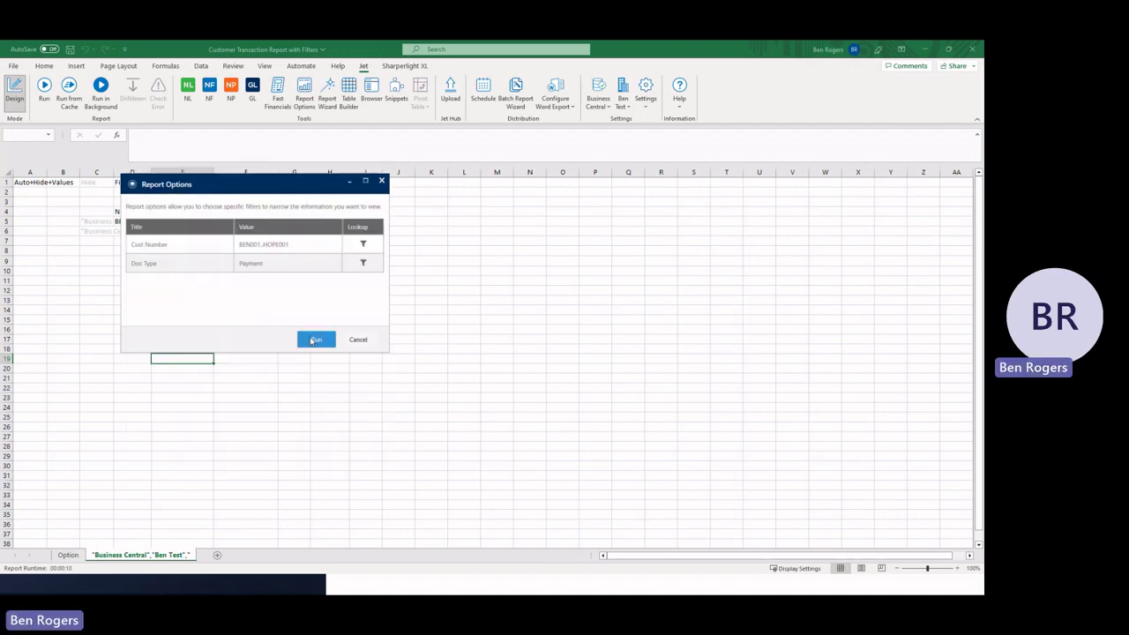
{"action": "left_click", "coordinate": [315, 339]}
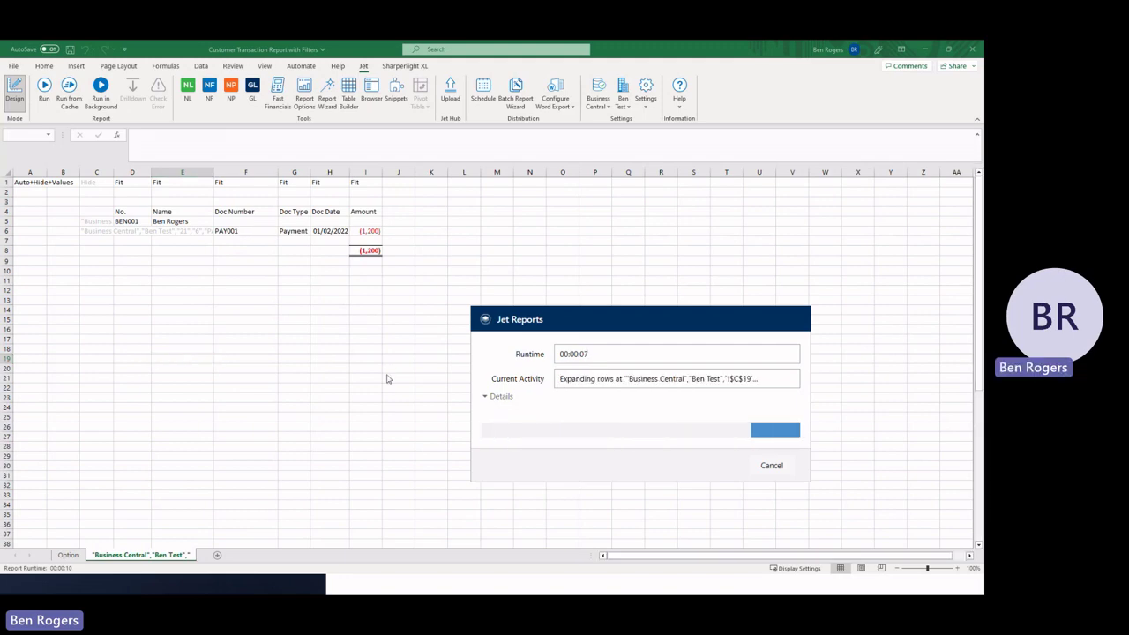
Step: Review the payment entries, amounts and per-customer subtotals throughout the generated customer transaction report
{"action": "left_click", "coordinate": [189, 221]}
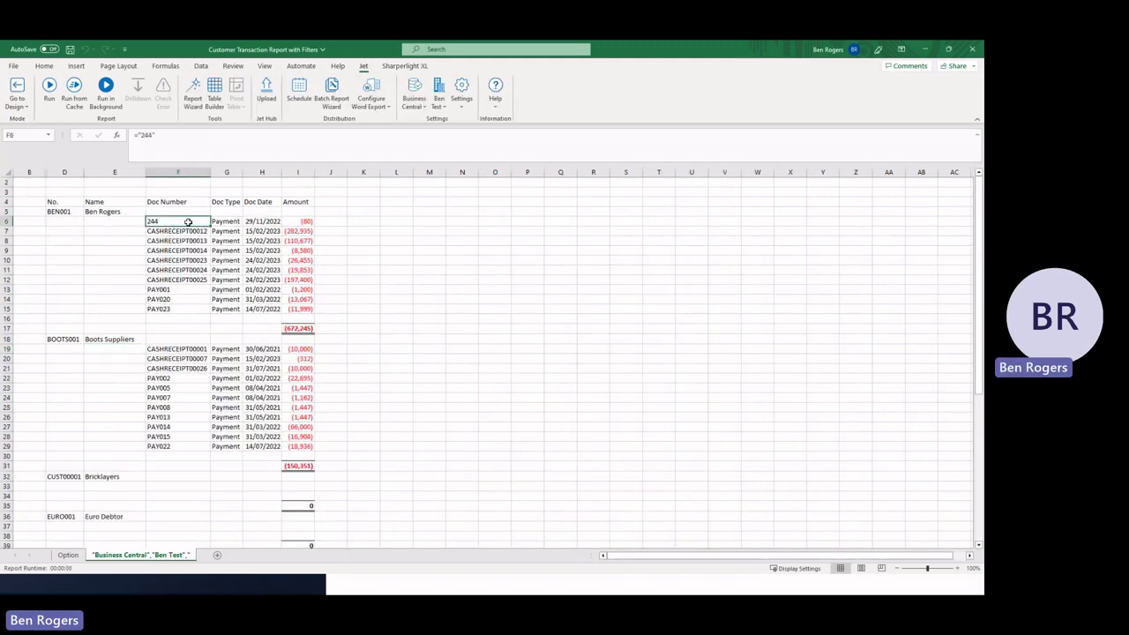
{"action": "left_click", "coordinate": [298, 250]}
{"action": "left_click", "coordinate": [226, 251]}
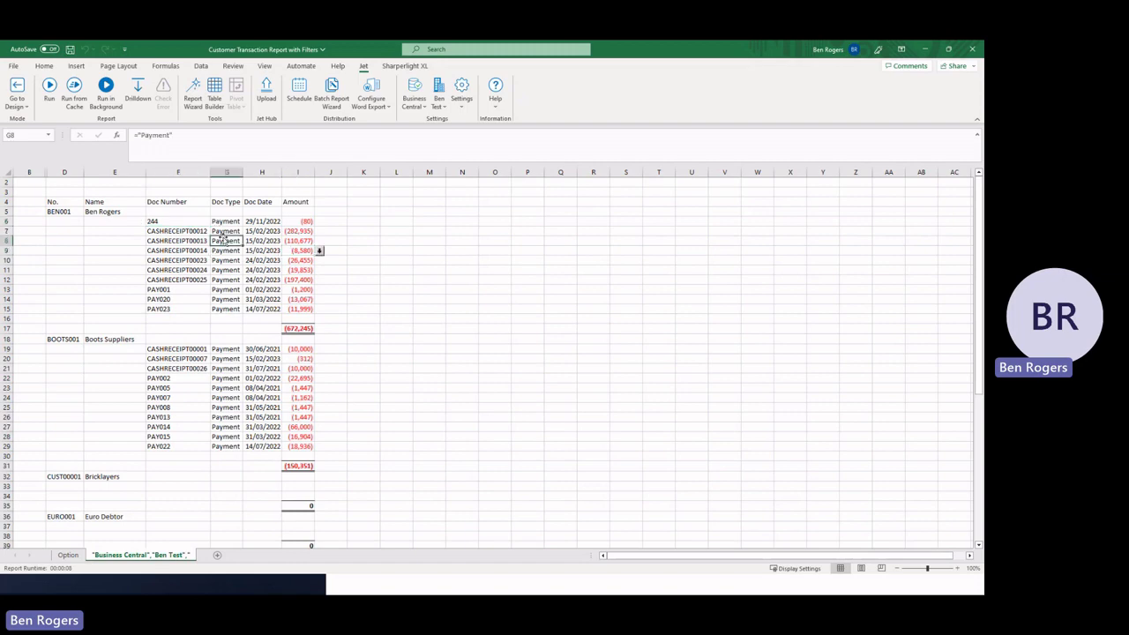
{"action": "left_click", "coordinate": [176, 260]}
{"action": "left_click", "coordinate": [296, 329]}
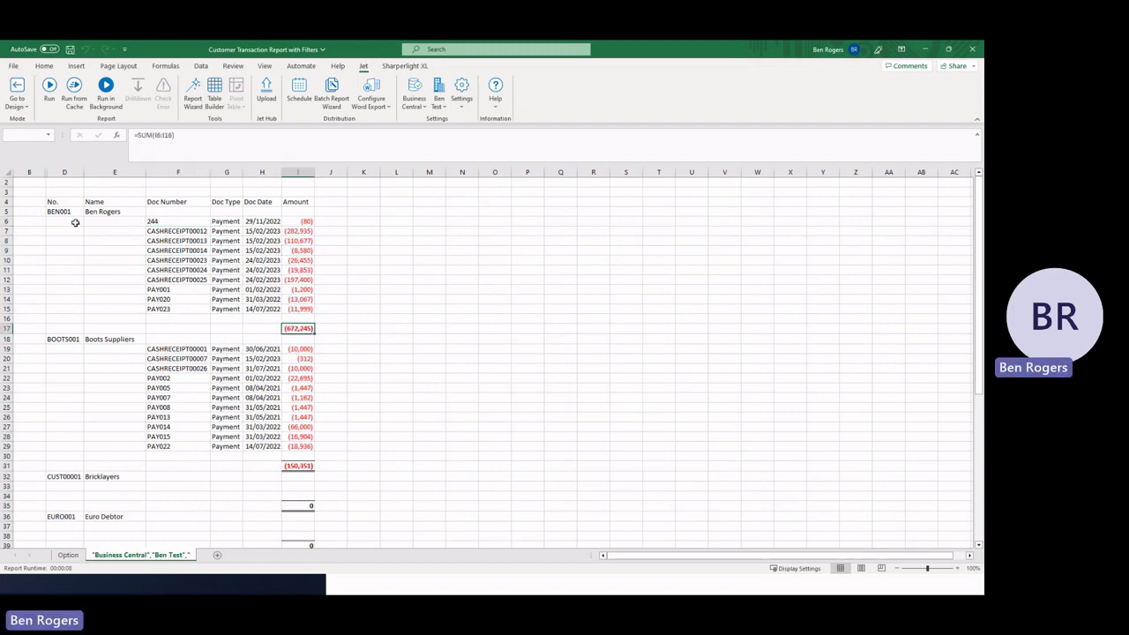
{"action": "scroll", "coordinate": [78, 332], "scroll_direction": "down", "scroll_amount": 3}
{"action": "scroll", "coordinate": [78, 333], "scroll_direction": "down", "scroll_amount": 11}
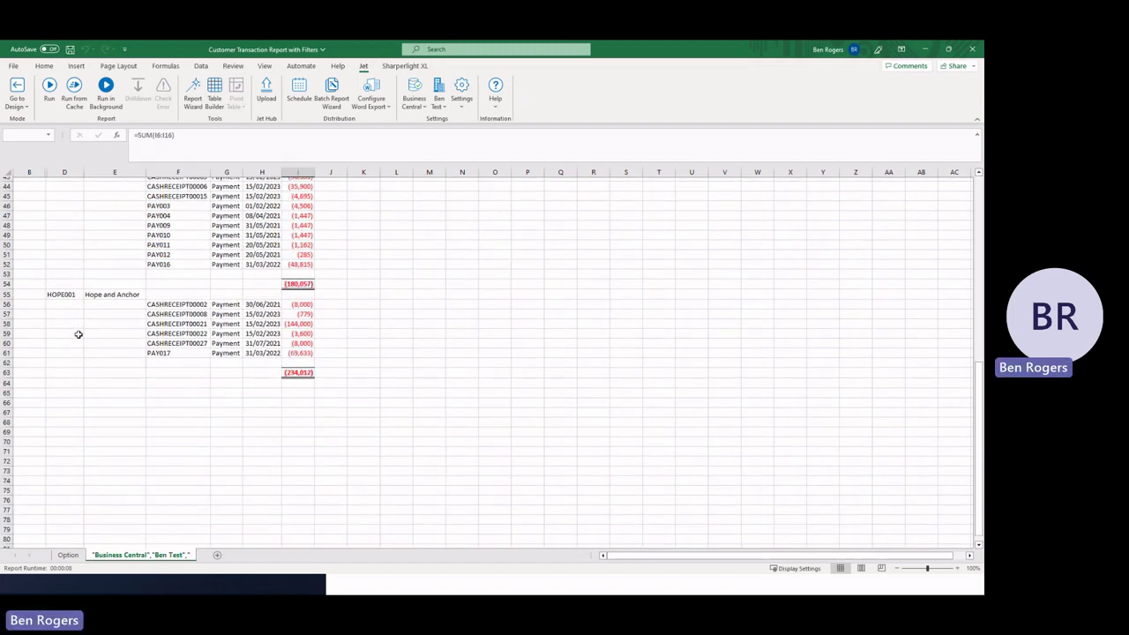
{"action": "scroll", "coordinate": [219, 377], "scroll_direction": "up", "scroll_amount": 6}
{"action": "scroll", "coordinate": [220, 378], "scroll_direction": "up", "scroll_amount": 8}
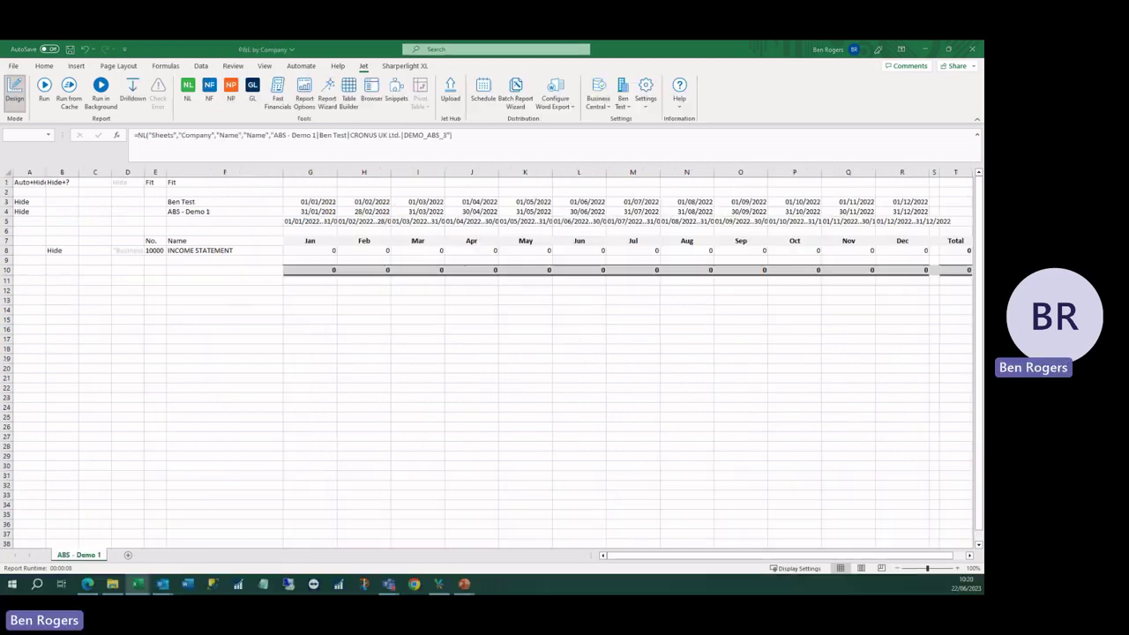
Step: Examine the sheet-per-company formula in F4 of the P&L by Company workbook and run the report from cache
{"action": "left_click", "coordinate": [308, 421]}
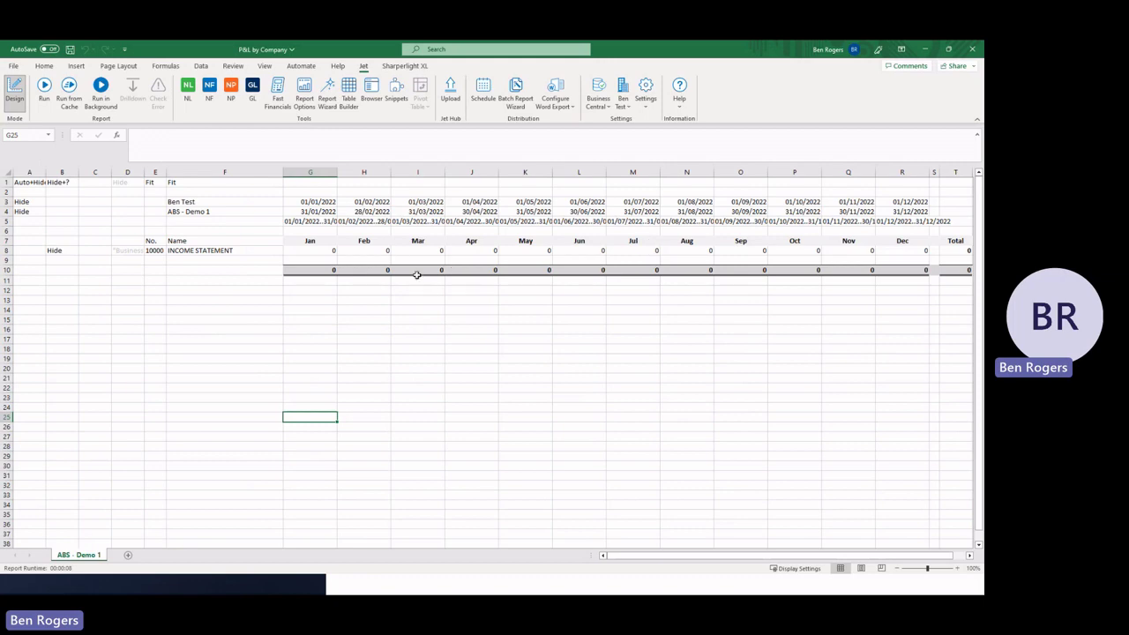
{"action": "left_click", "coordinate": [199, 211]}
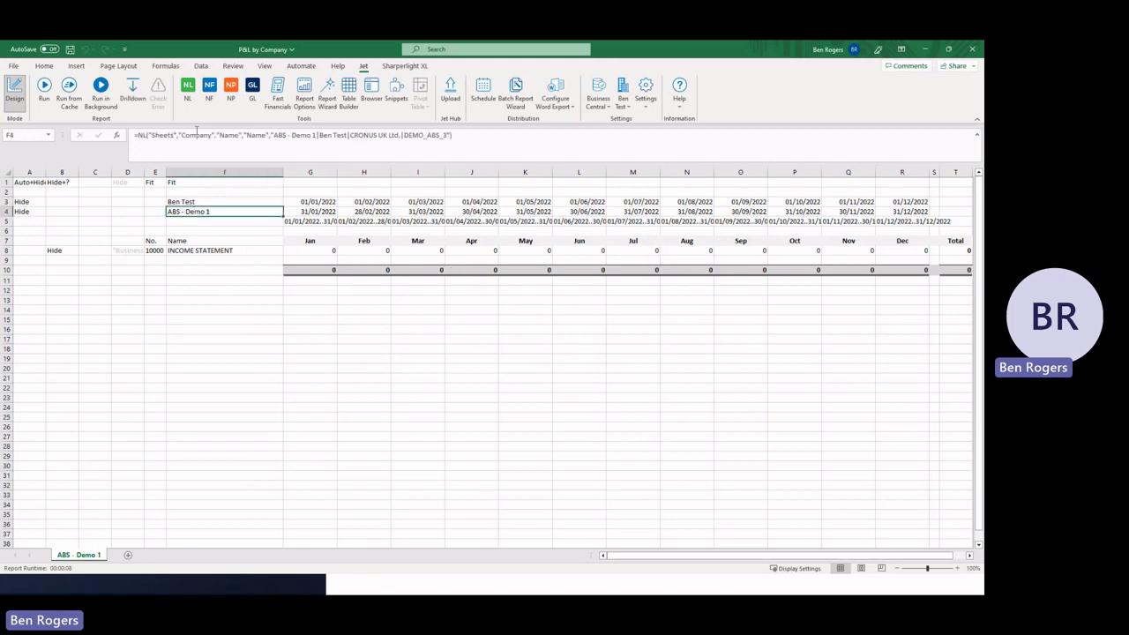
{"action": "left_click", "coordinate": [203, 382]}
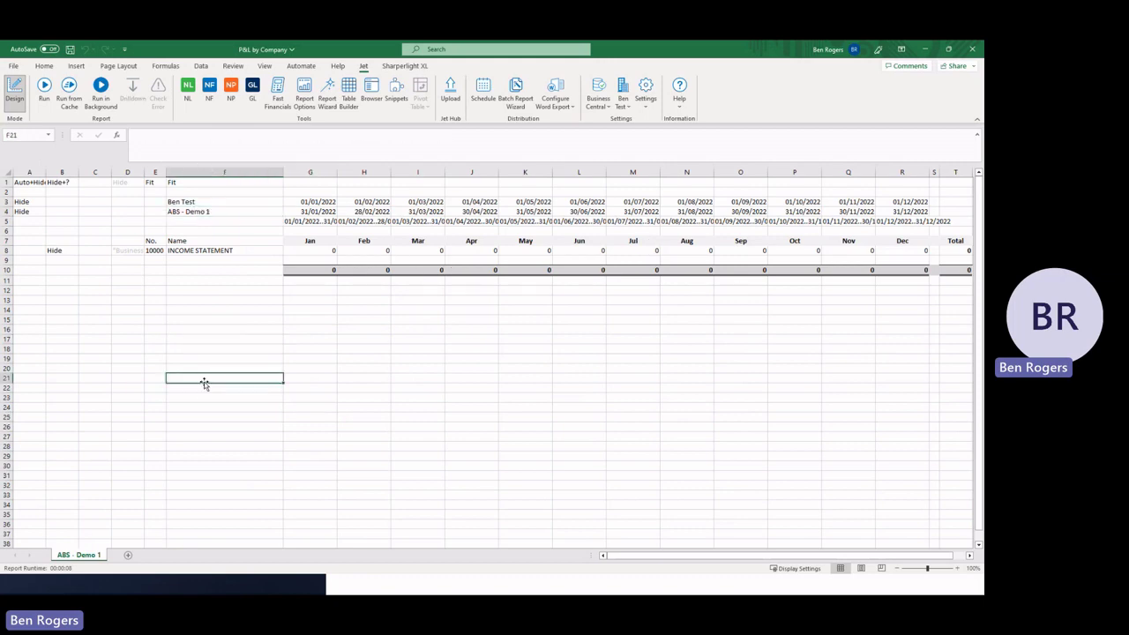
{"action": "left_click", "coordinate": [197, 211]}
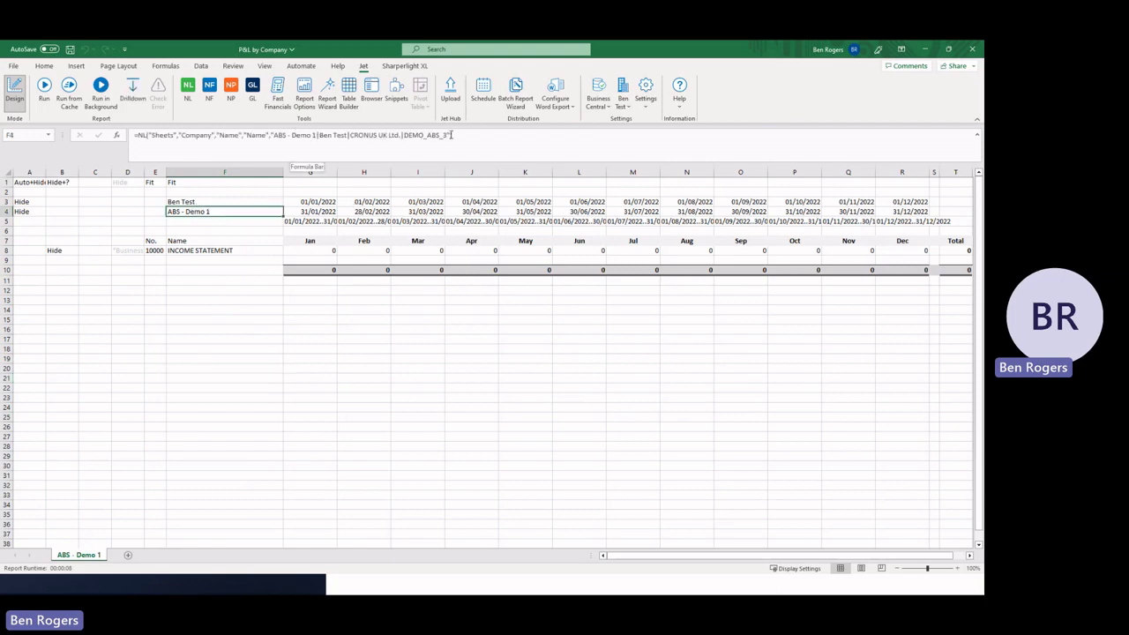
{"action": "left_click", "coordinate": [68, 93]}
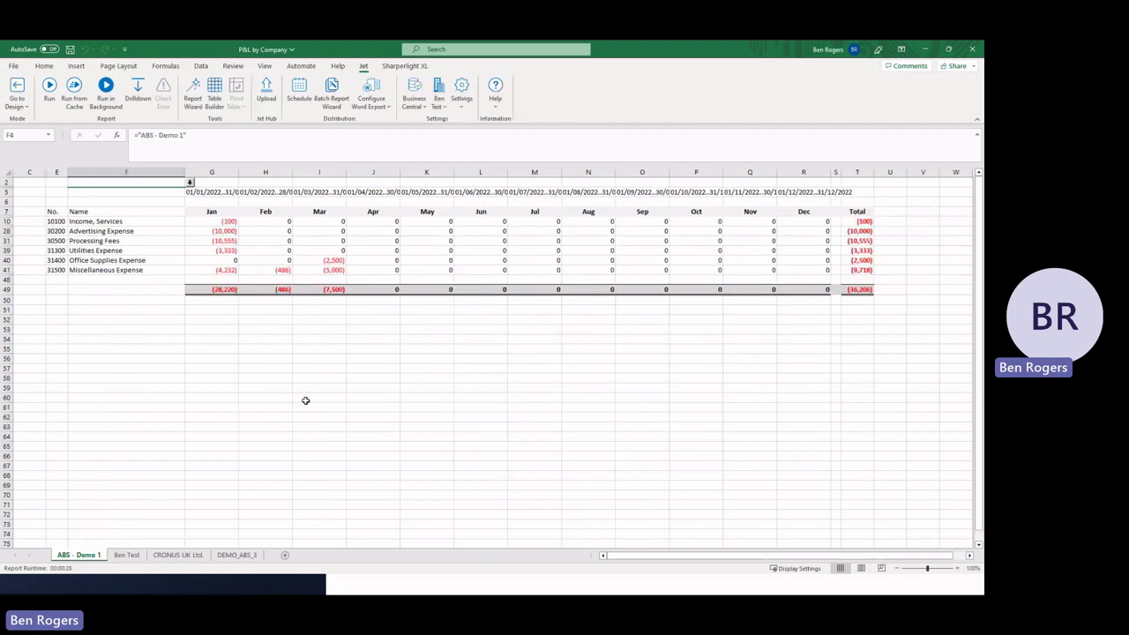
Step: Review the generated monthly P&L accounts and totals on each company's sheet, comparing the four company sheets
{"action": "left_click", "coordinate": [128, 555]}
{"action": "left_click", "coordinate": [78, 555]}
{"action": "left_click", "coordinate": [126, 555]}
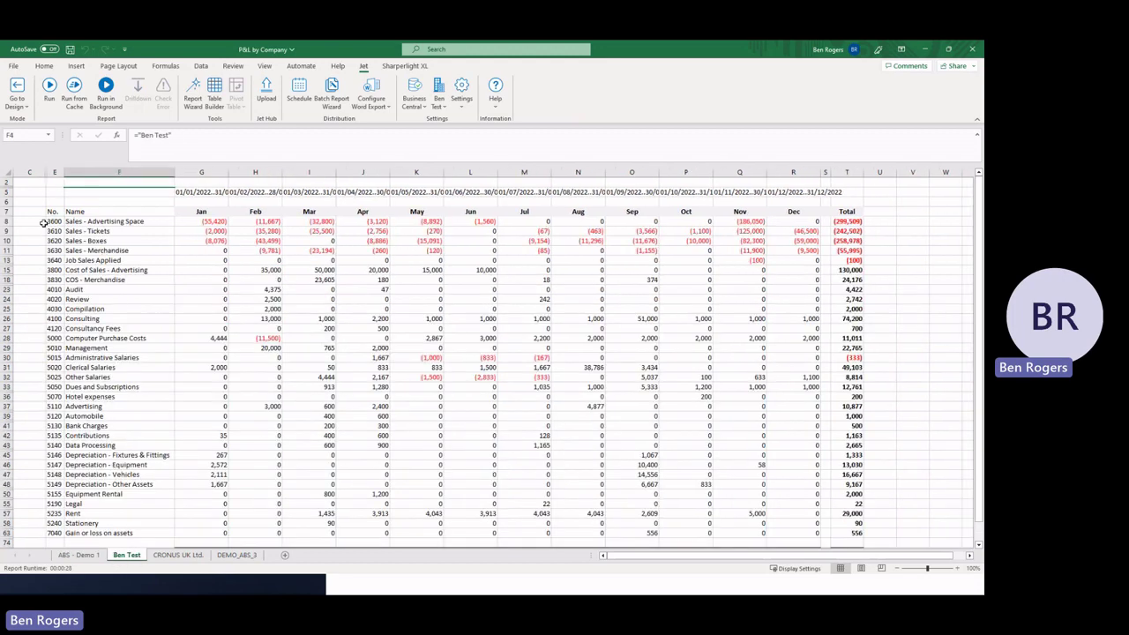
{"action": "left_click", "coordinate": [177, 555]}
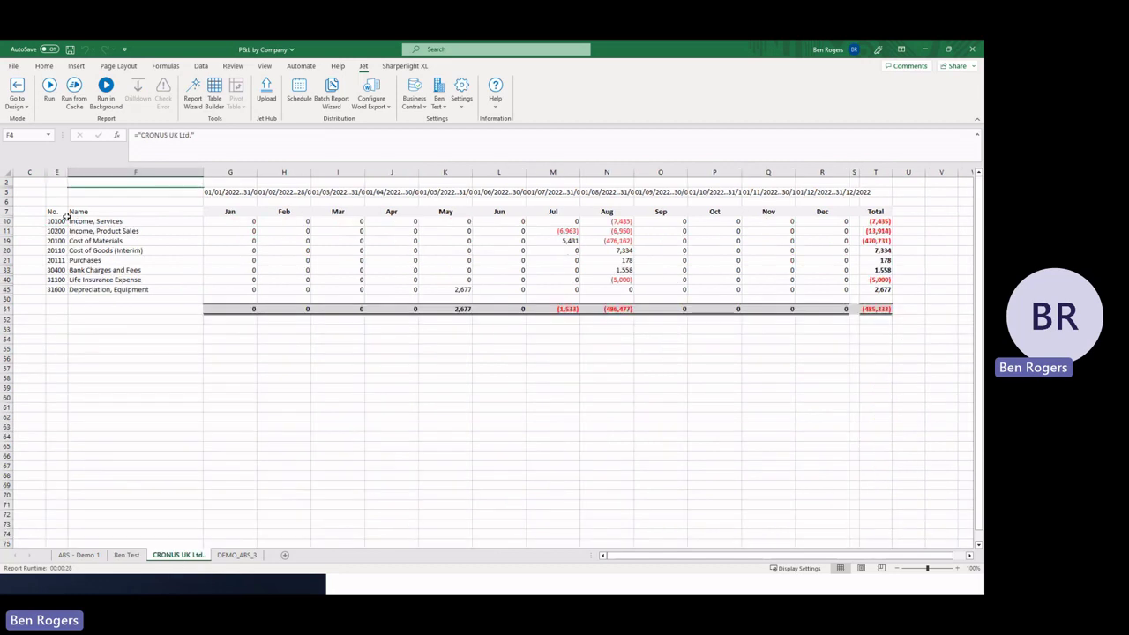
{"action": "left_click", "coordinate": [237, 556]}
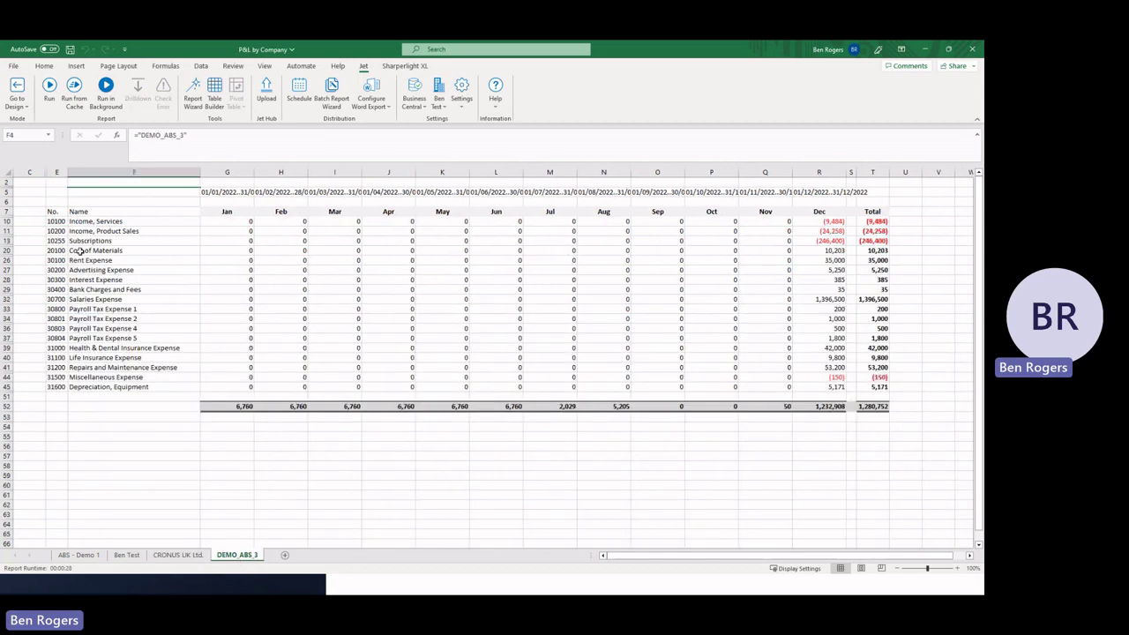
{"action": "left_click", "coordinate": [88, 555]}
{"action": "left_click", "coordinate": [126, 555]}
{"action": "left_click", "coordinate": [176, 555]}
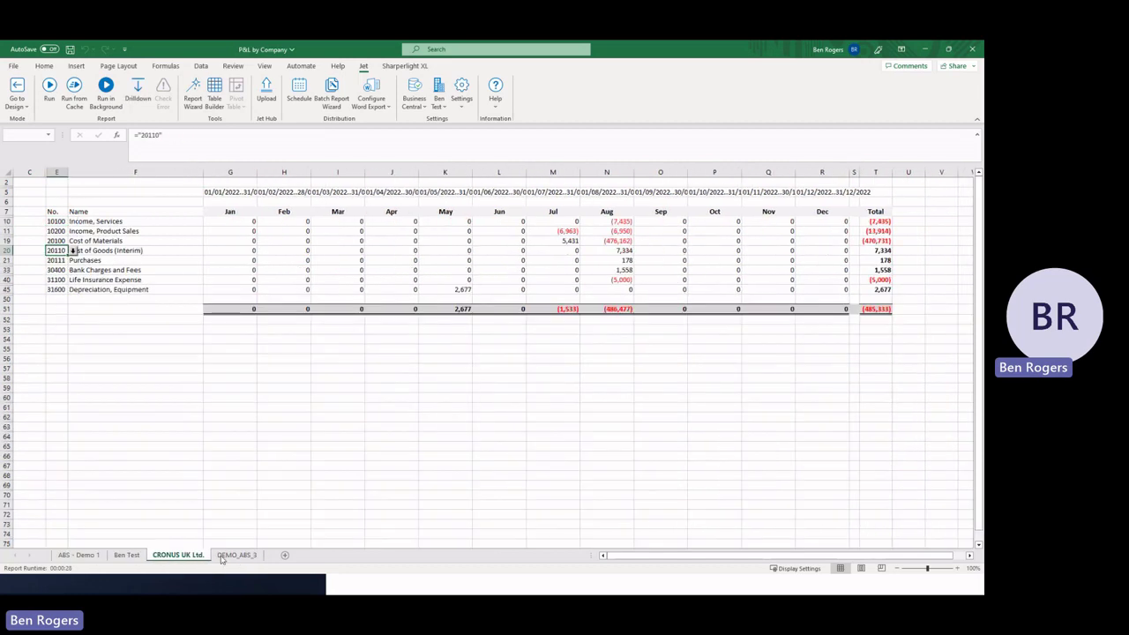
{"action": "left_click", "coordinate": [238, 555]}
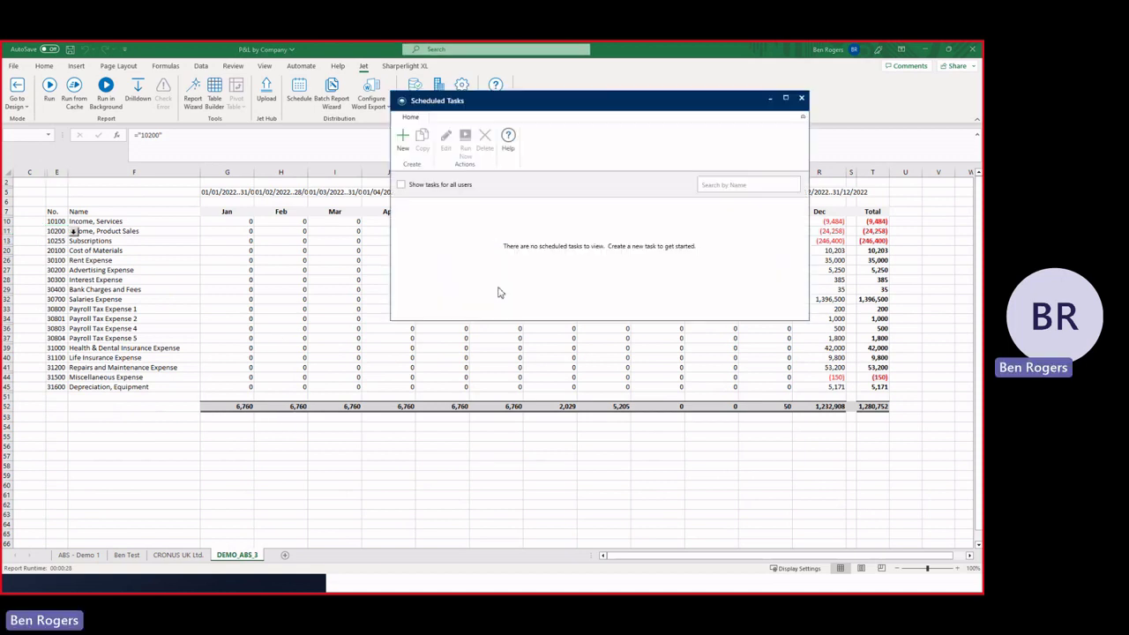
Step: Open a new scheduled task and examine its General, Reports and Schedule settings, including the available recurrence choices
{"action": "left_click_drag", "start_coordinate": [581, 107], "coordinate": [494, 106]}
{"action": "left_click", "coordinate": [316, 138]}
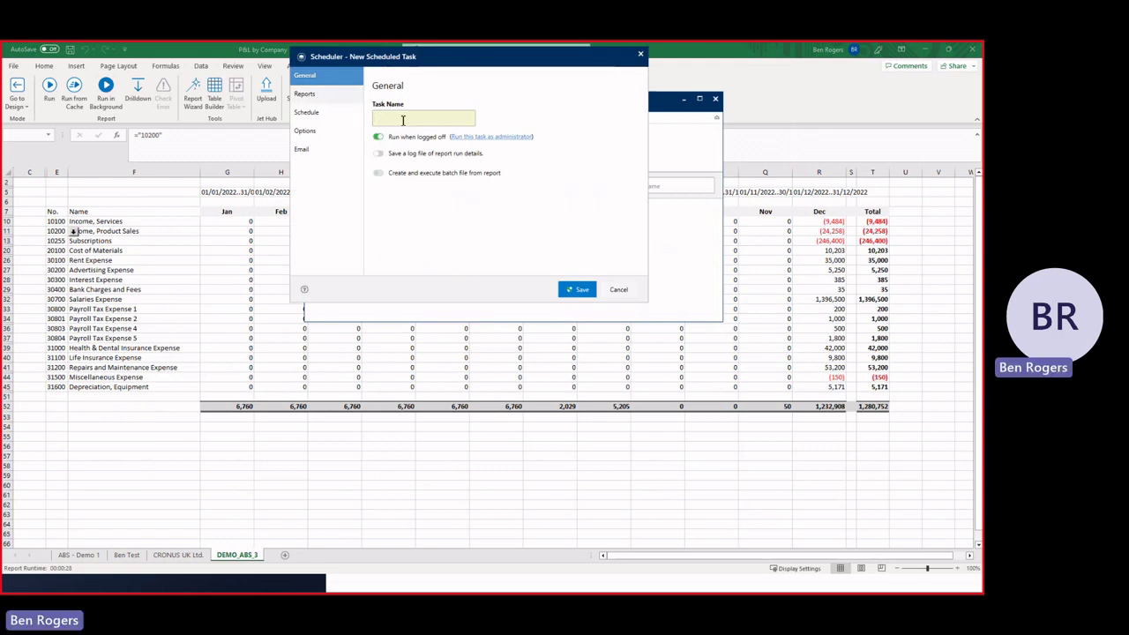
{"action": "left_click", "coordinate": [315, 94]}
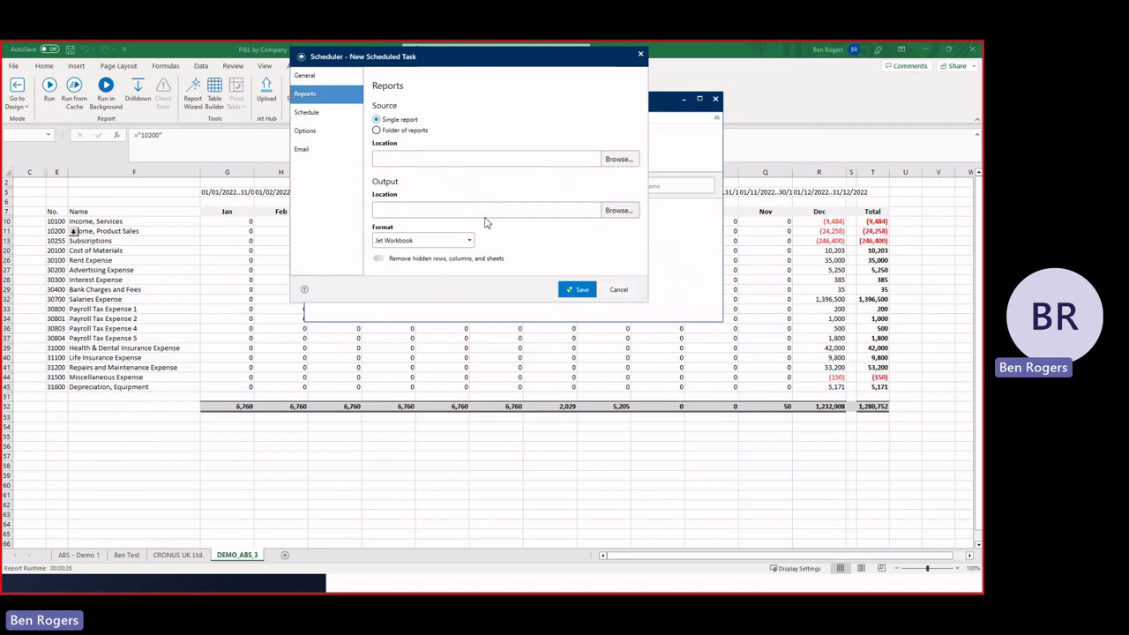
{"action": "left_click", "coordinate": [327, 114]}
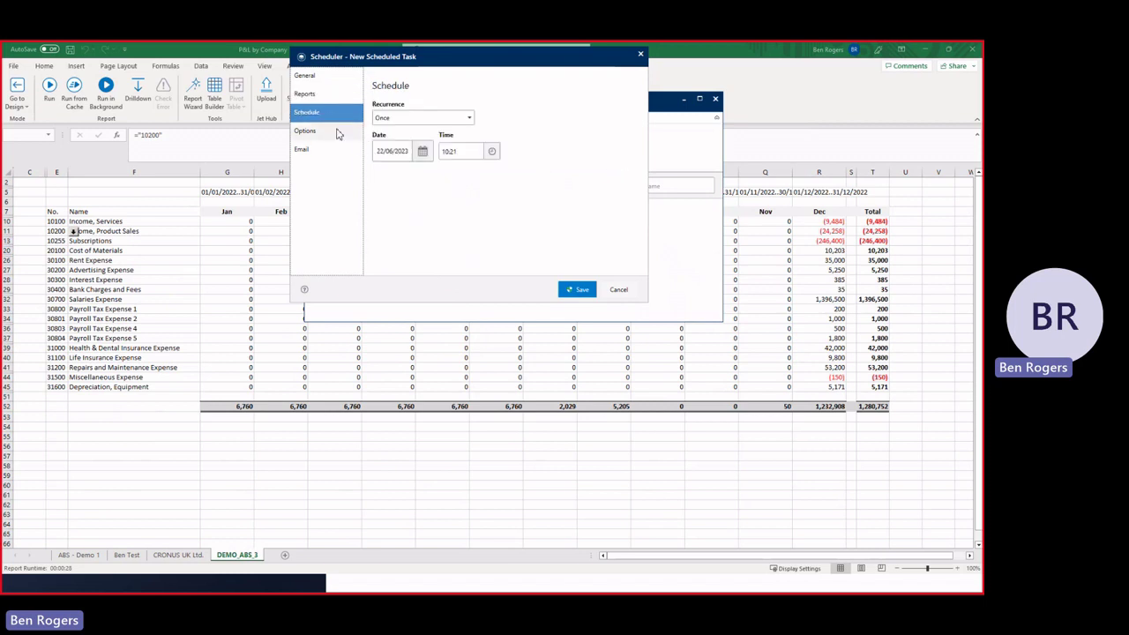
{"action": "left_click", "coordinate": [467, 118]}
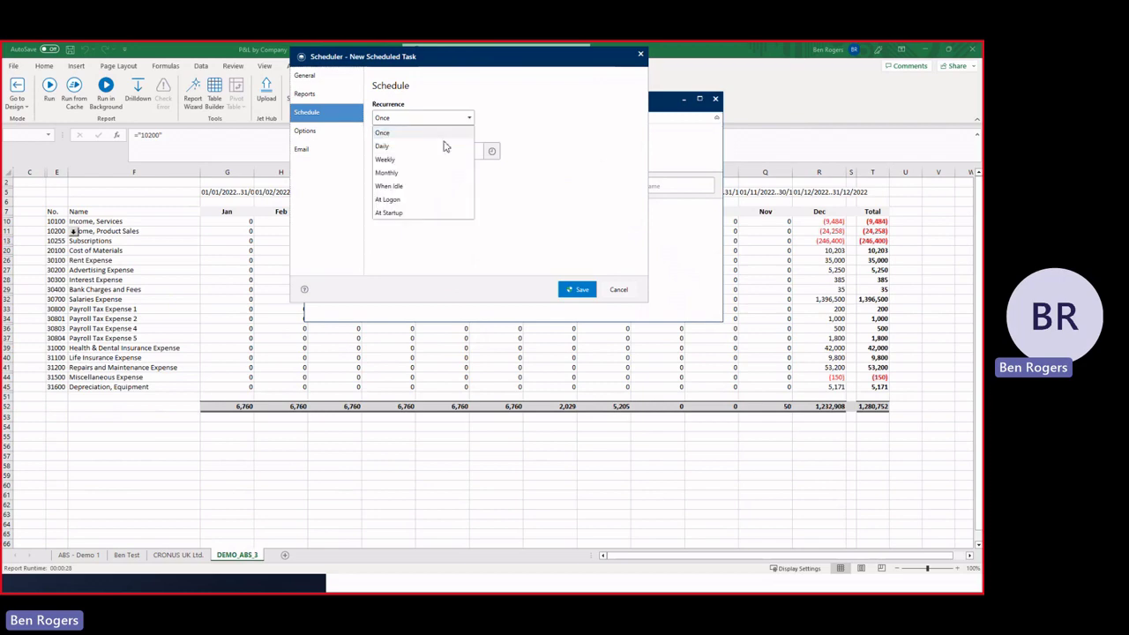
{"action": "left_click", "coordinate": [570, 146]}
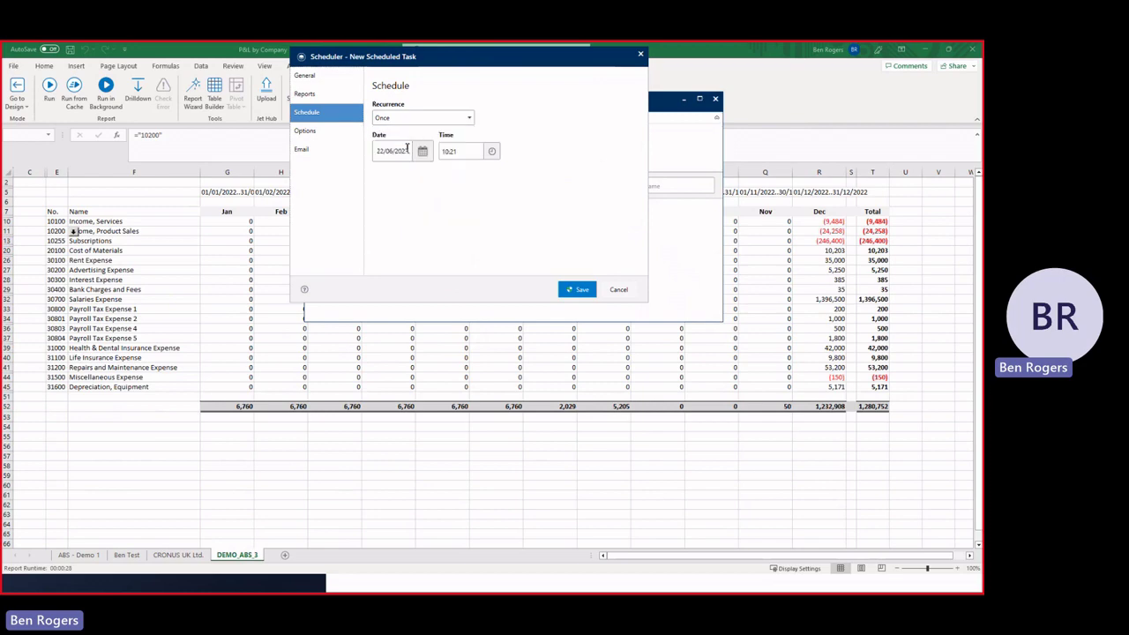
Step: Examine the new task's Options and Email settings with Outlook as the send method, and close the scheduler without saving
{"action": "left_click", "coordinate": [330, 130]}
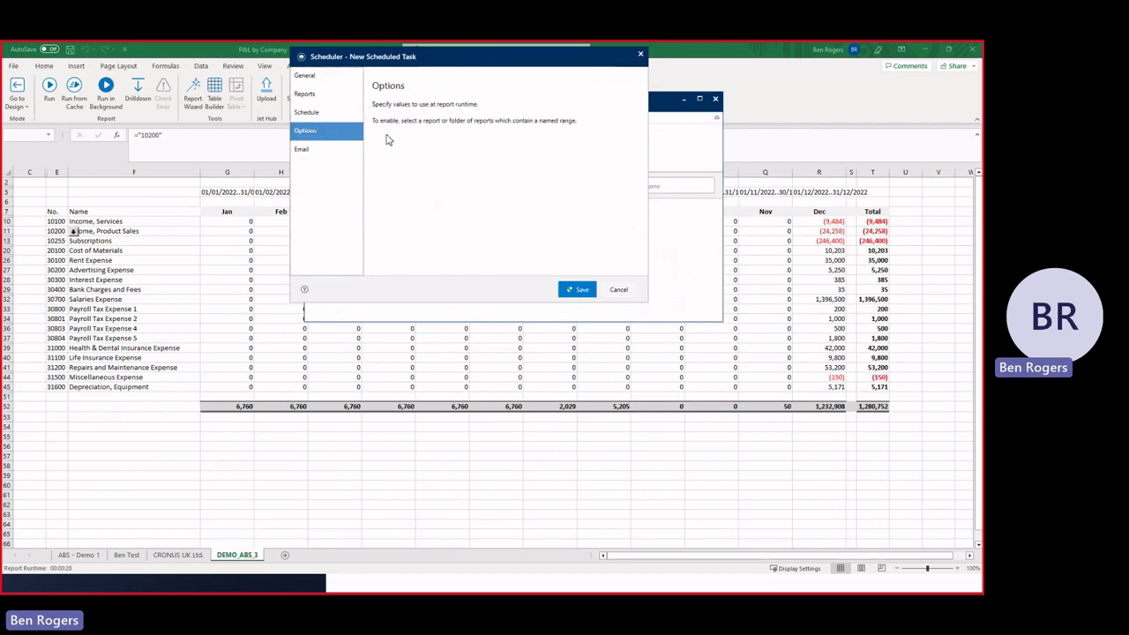
{"action": "left_click", "coordinate": [322, 151]}
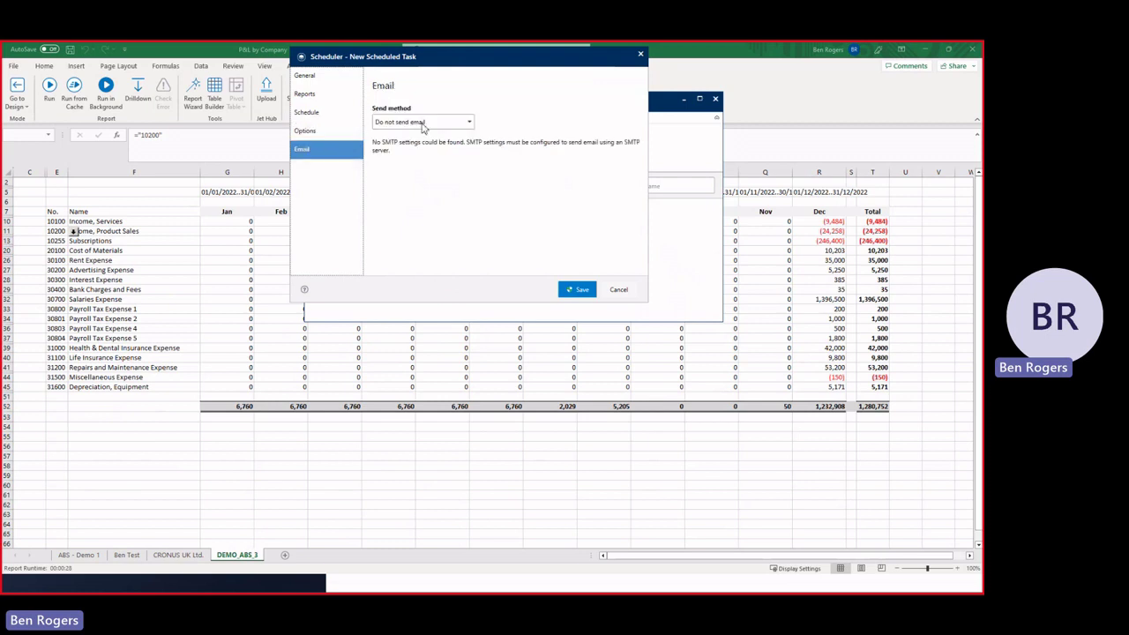
{"action": "left_click", "coordinate": [466, 125]}
{"action": "left_click", "coordinate": [413, 149]}
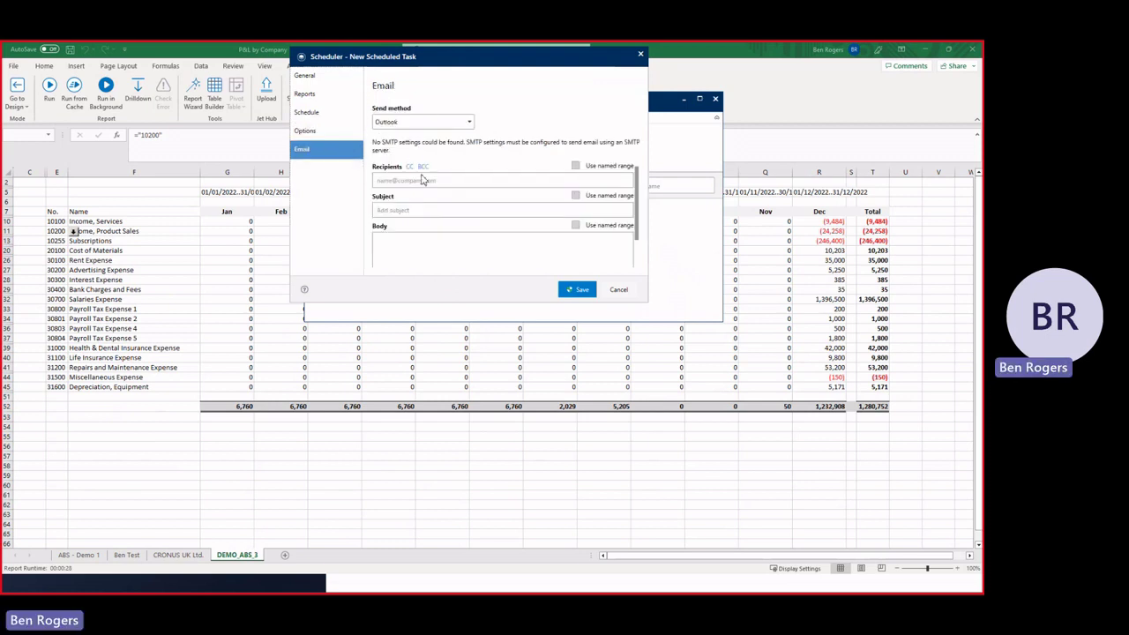
{"action": "scroll", "coordinate": [413, 200], "scroll_direction": "down", "scroll_amount": 2}
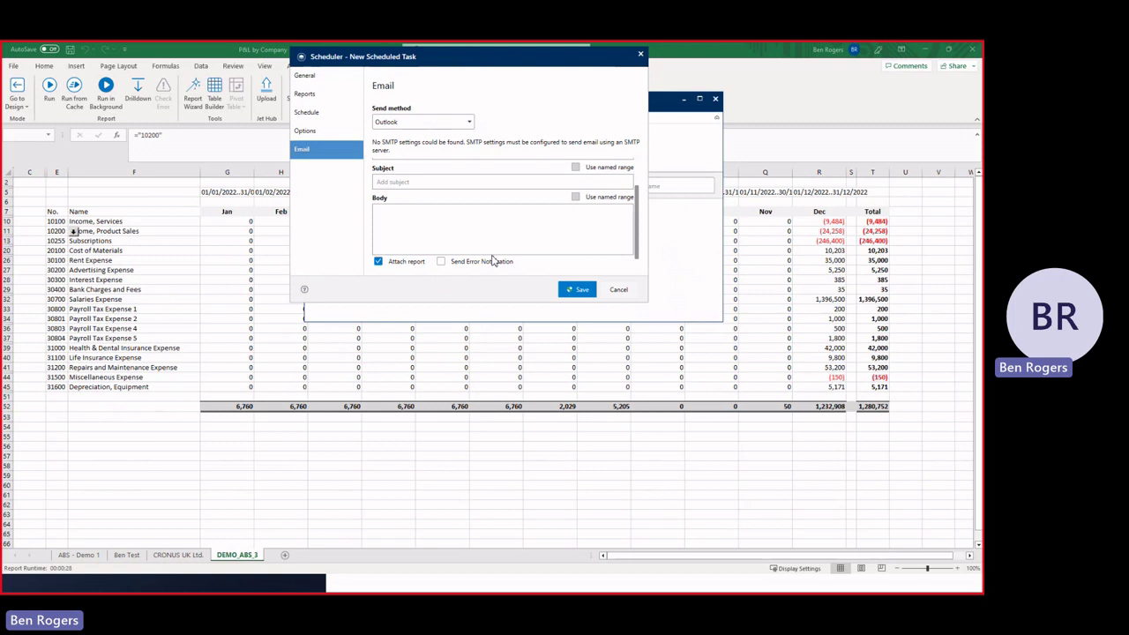
{"action": "left_click", "coordinate": [612, 292]}
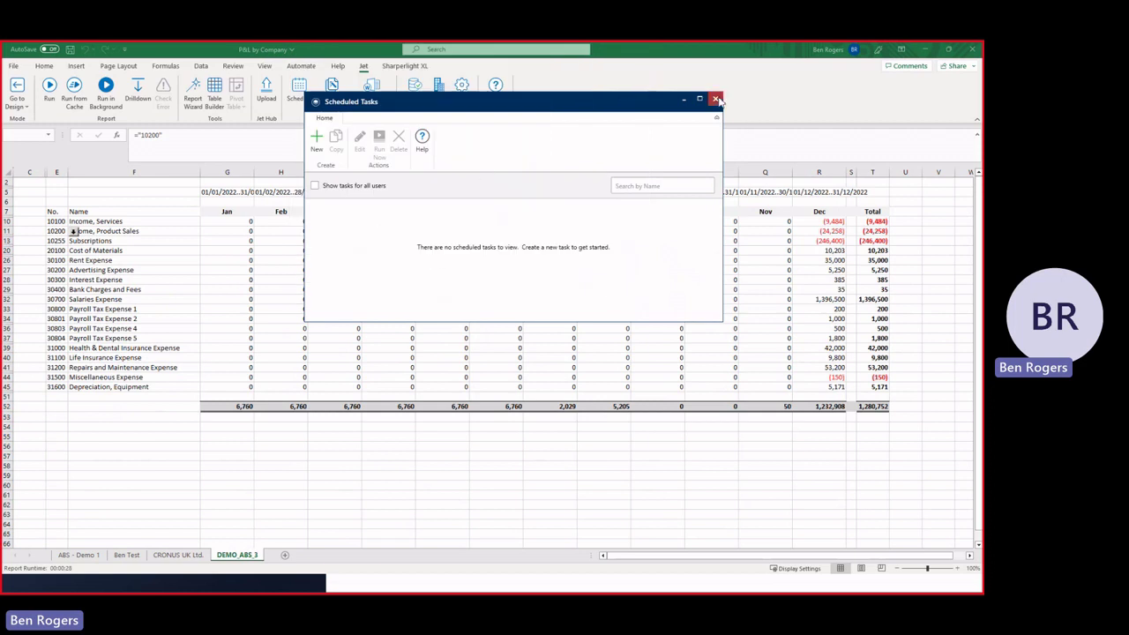
{"action": "left_click", "coordinate": [717, 99]}
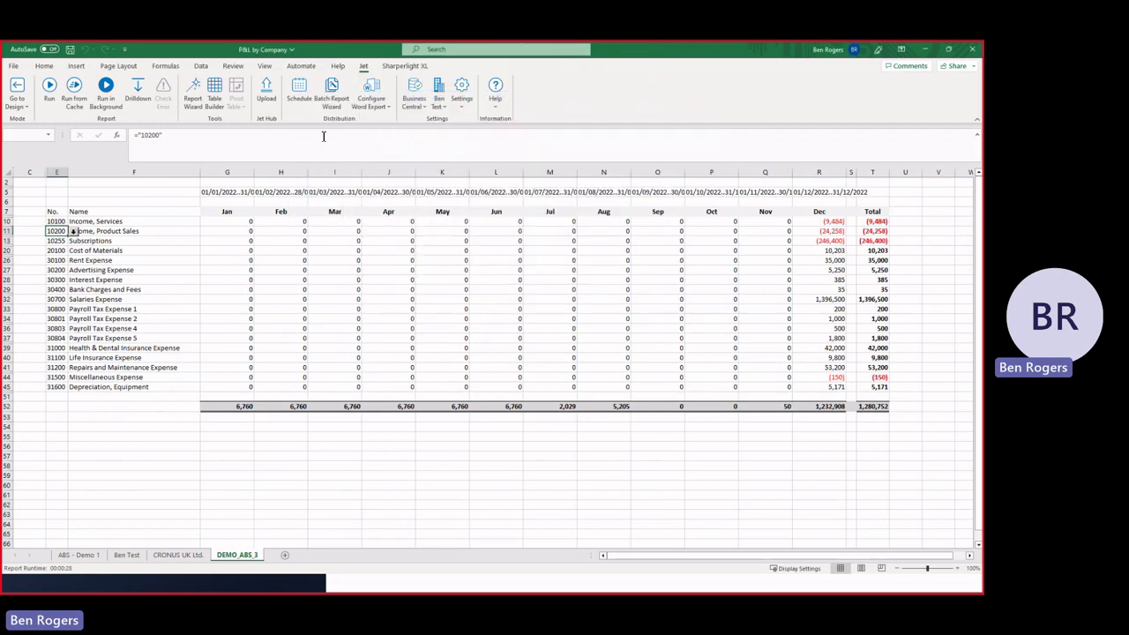
Step: Start uploading the P&L by Company workbook to the Jet Hub
{"action": "left_click", "coordinate": [266, 101]}
{"action": "left_click_drag", "start_coordinate": [685, 354], "coordinate": [445, 254]}
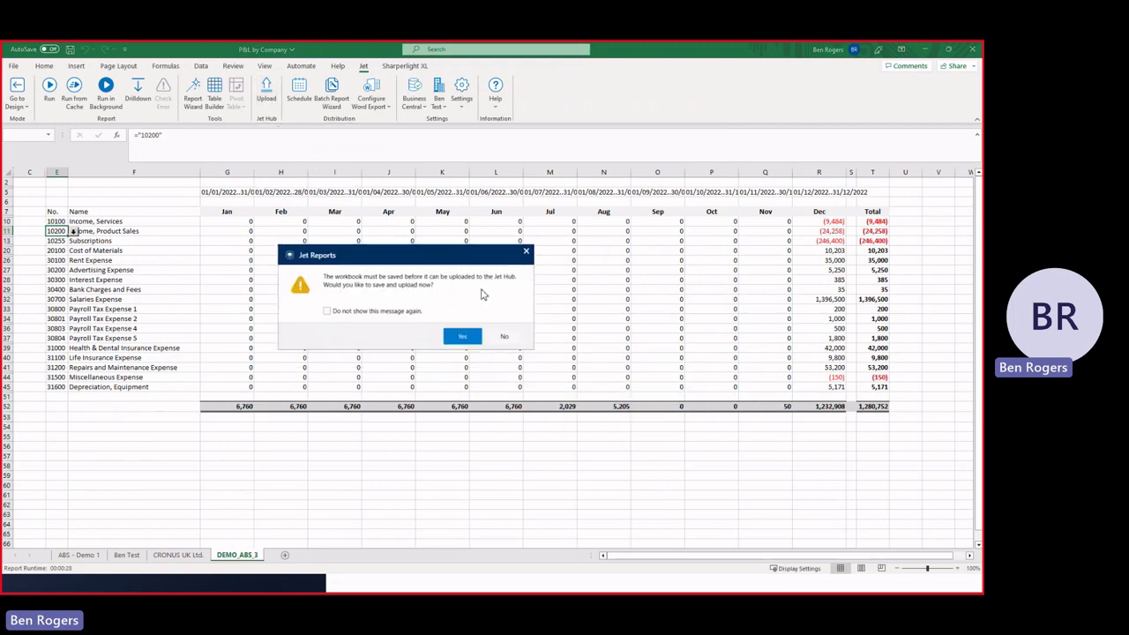